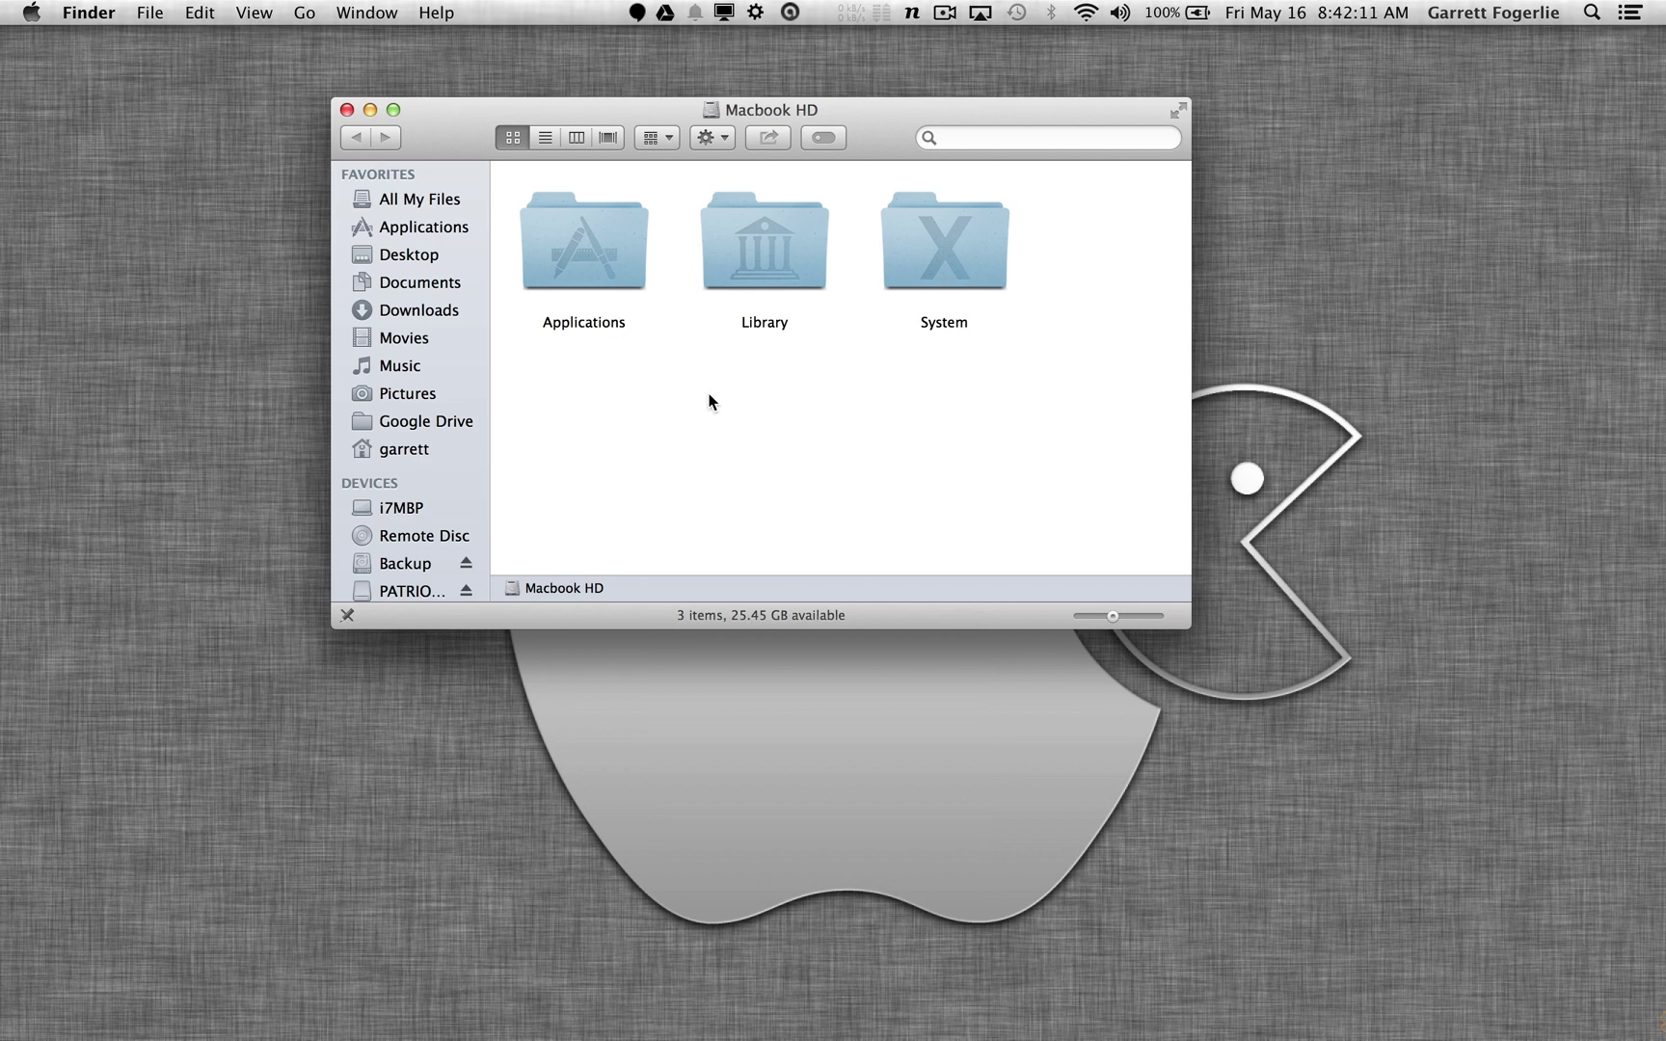
- Open the Macbook HD drive in Finder and dismiss the media import browser
key("super+Up")
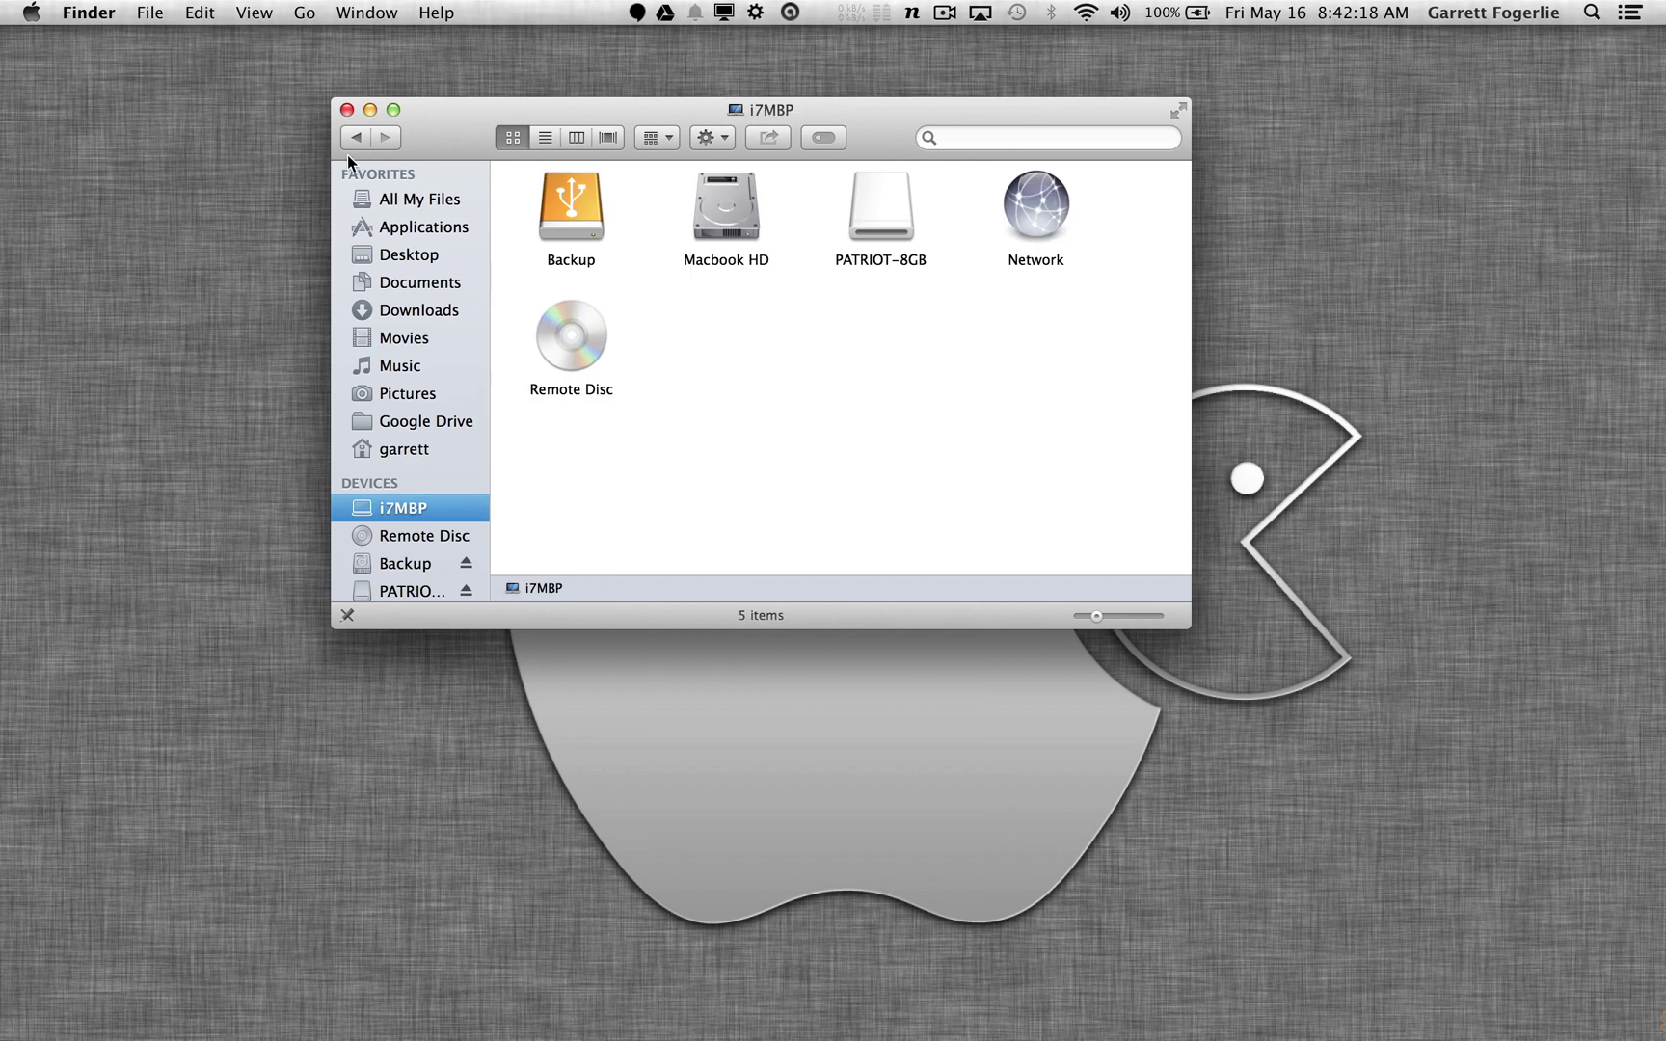
left_click(353, 140)
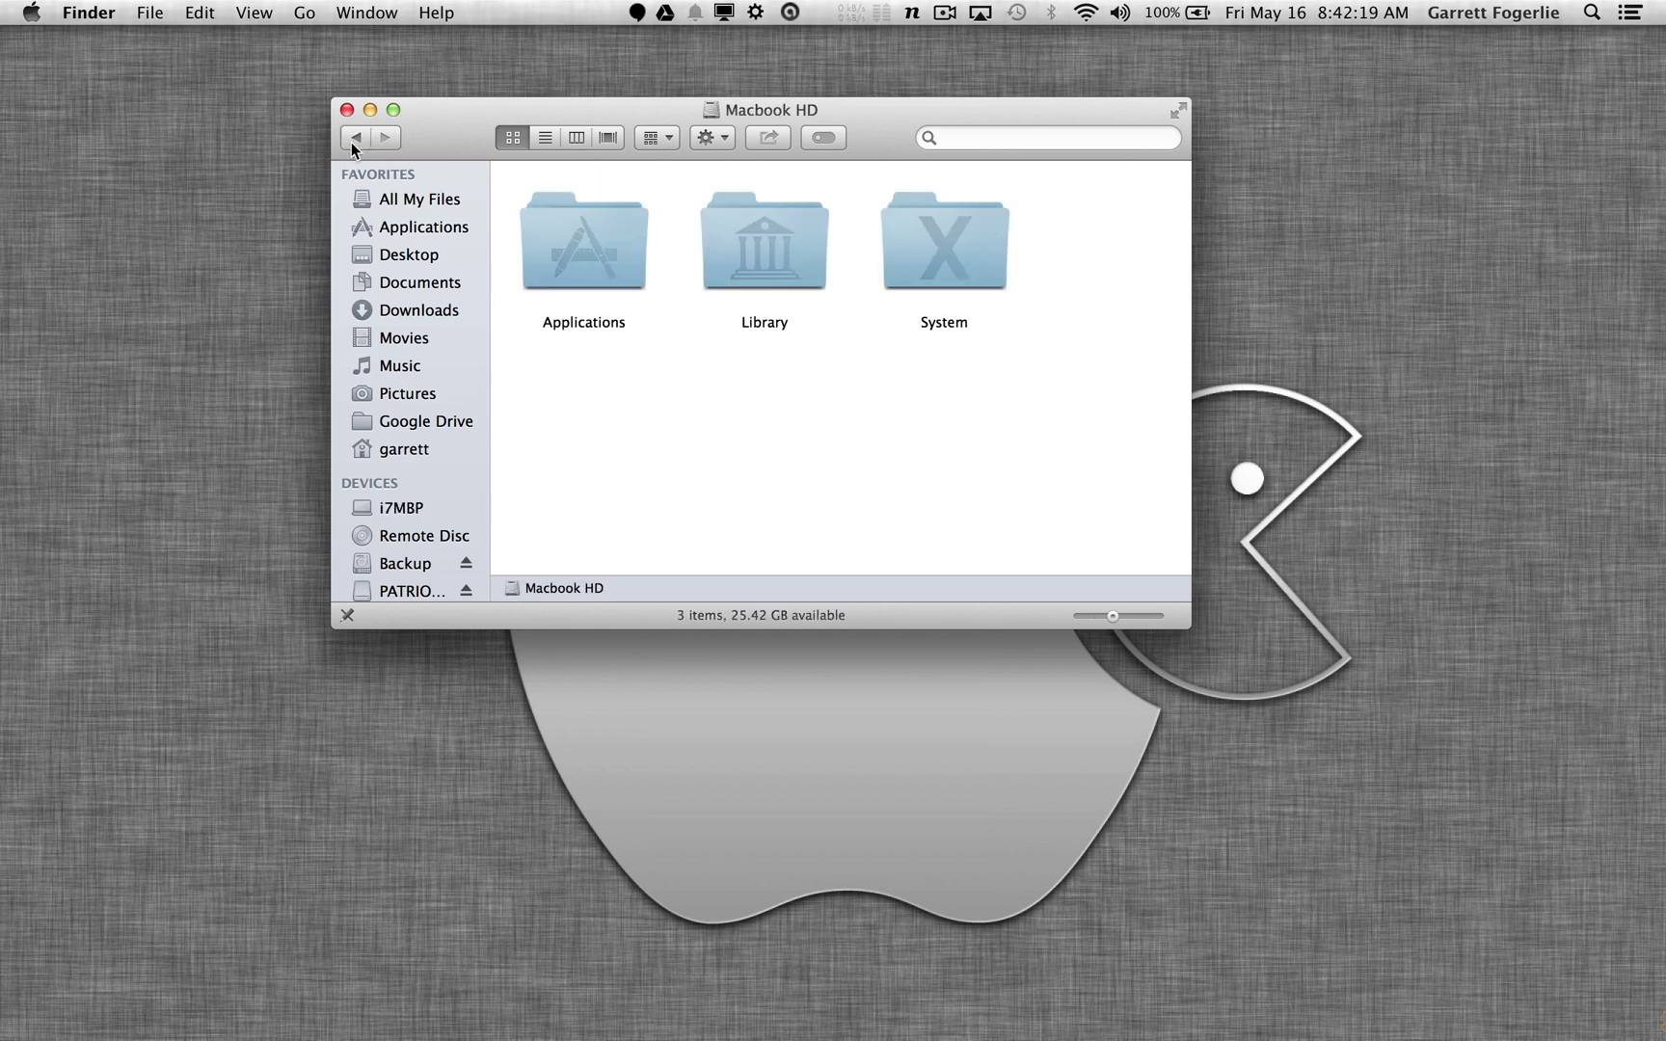
left_click(409, 508)
double_click(700, 195)
mouse_move(514, 997)
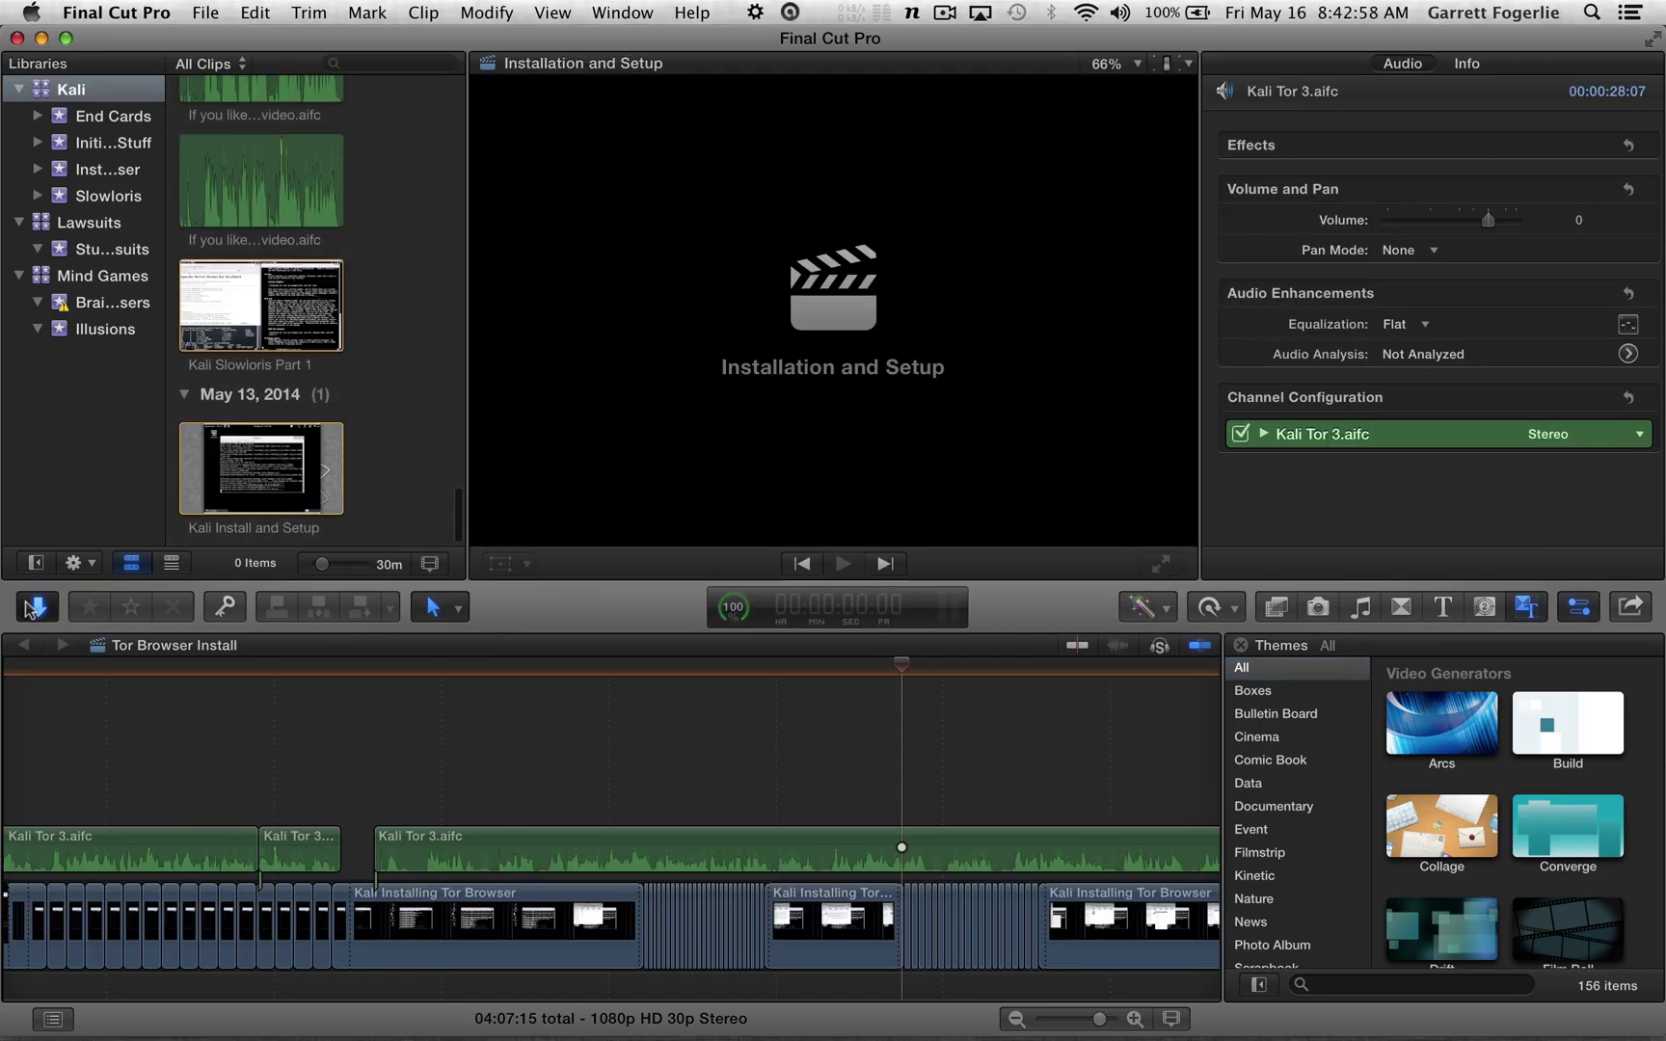
left_click(34, 606)
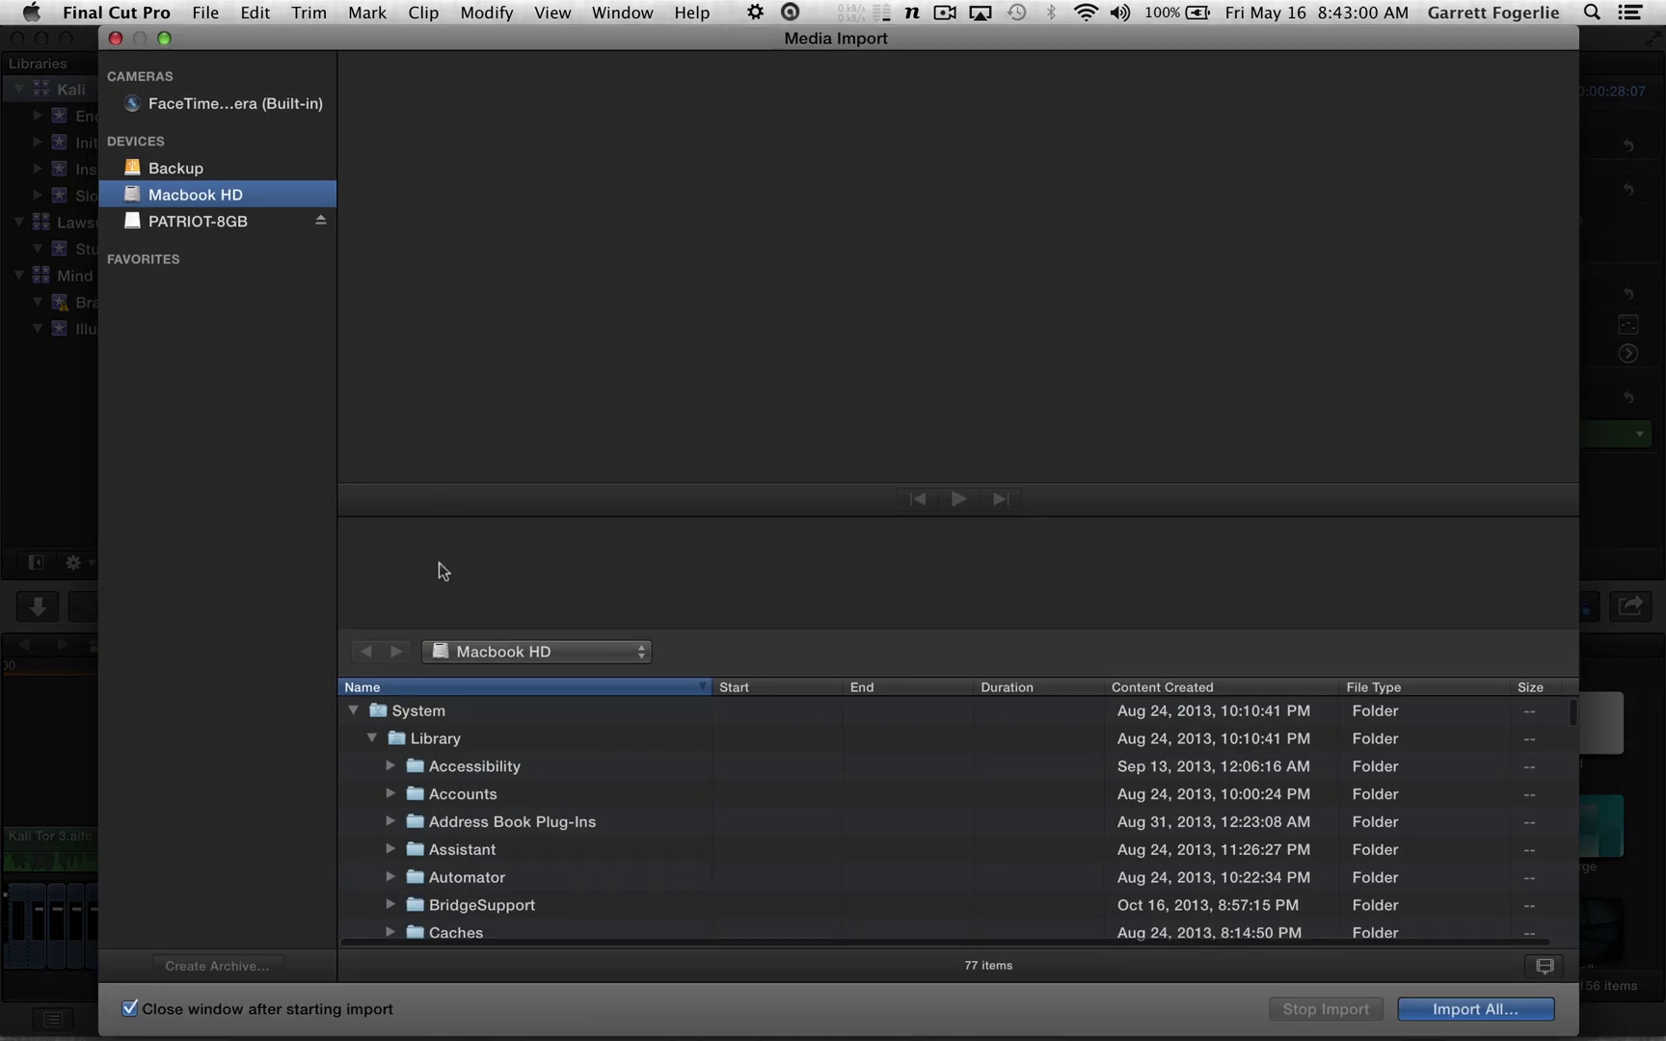
left_click(354, 711)
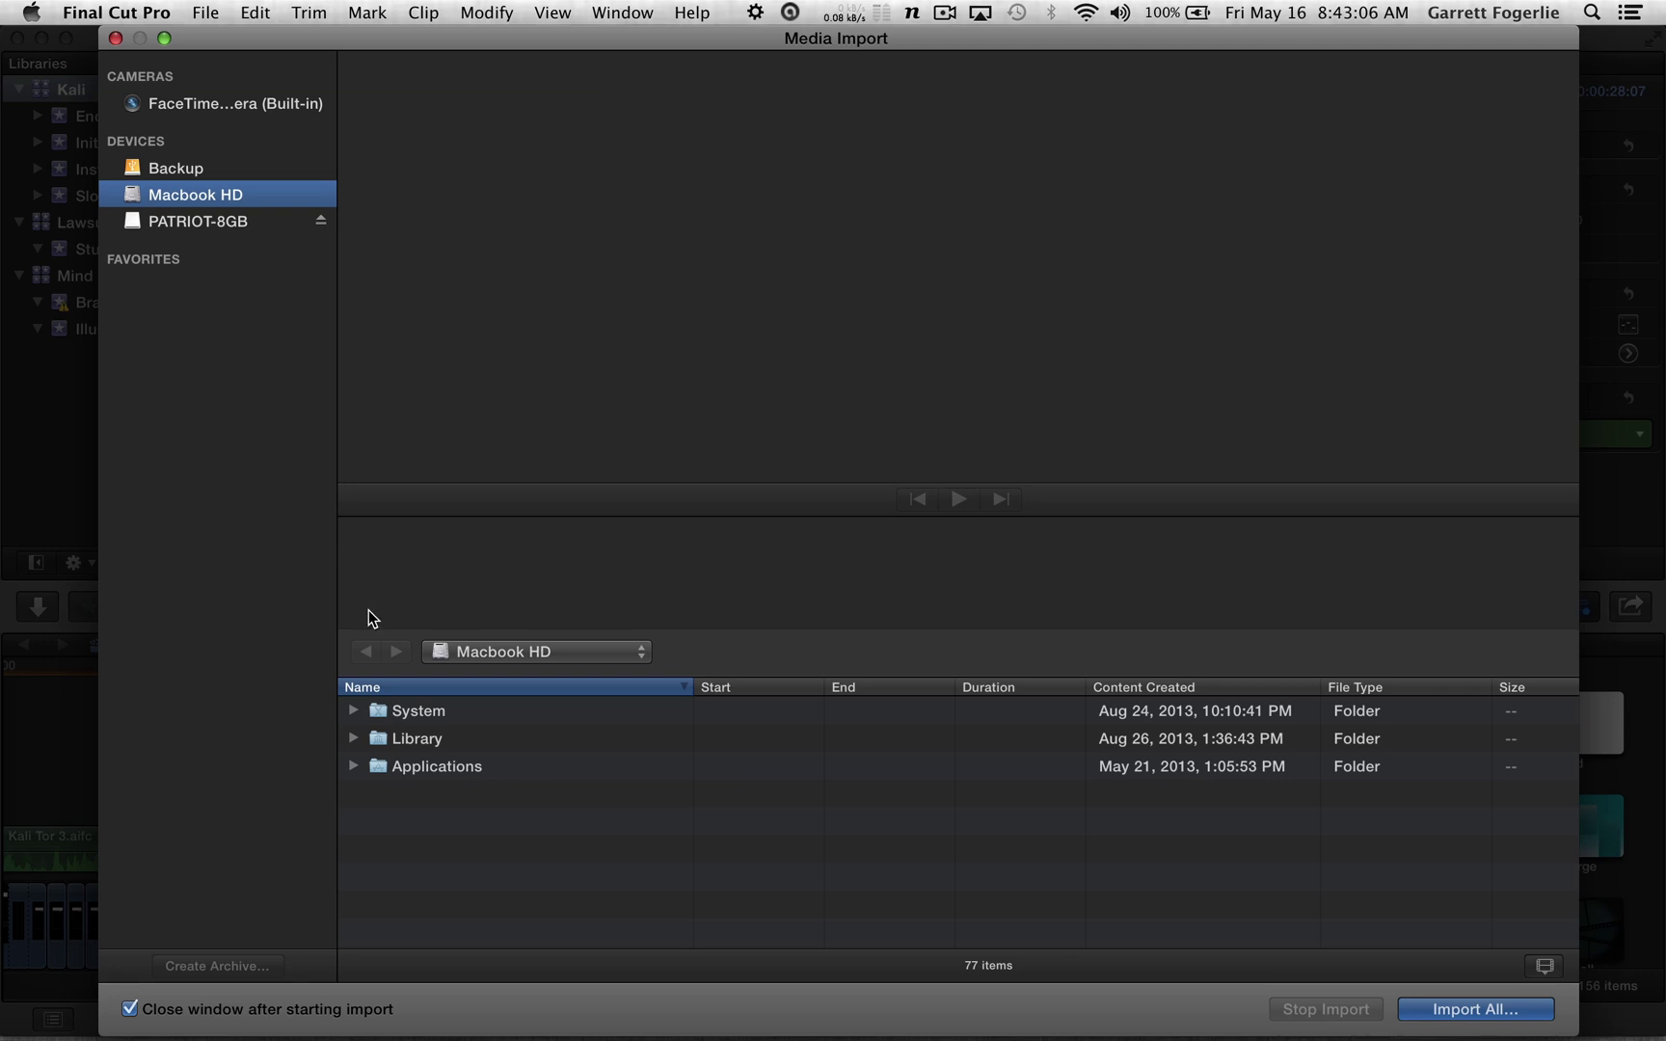
left_click(114, 38)
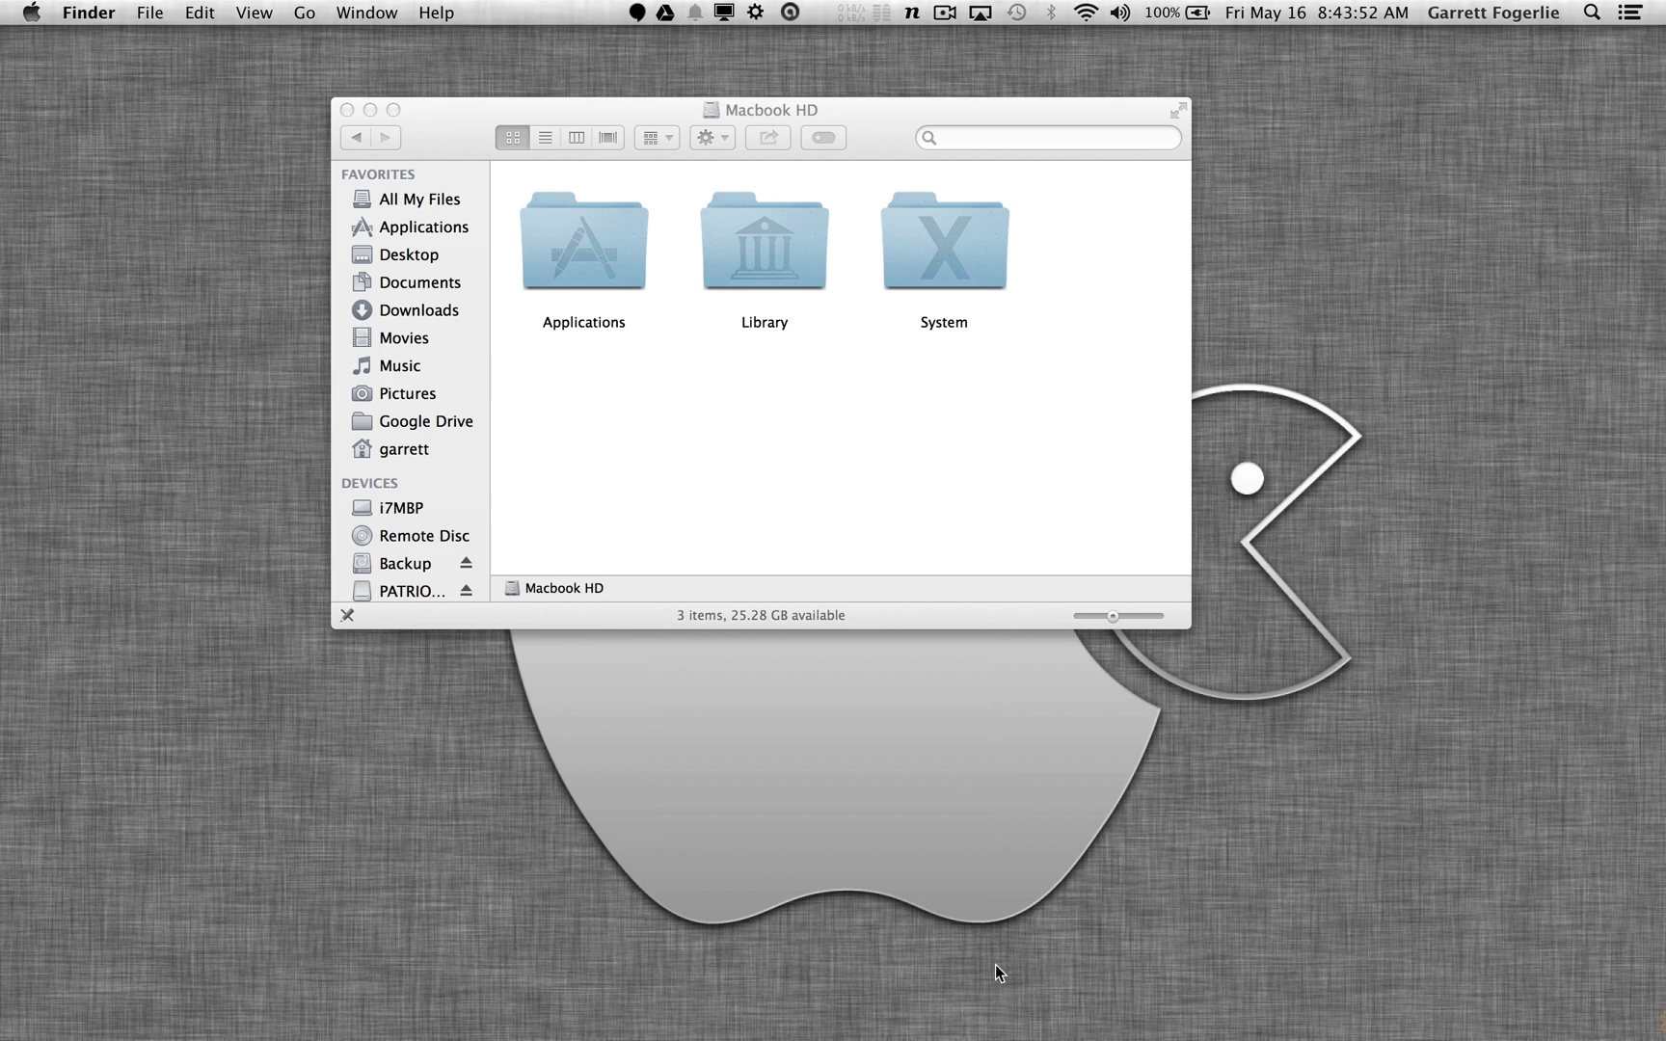
- In a new Terminal window, change into /Volumes/Macbook HD and list its contents
left_click(1210, 1002)
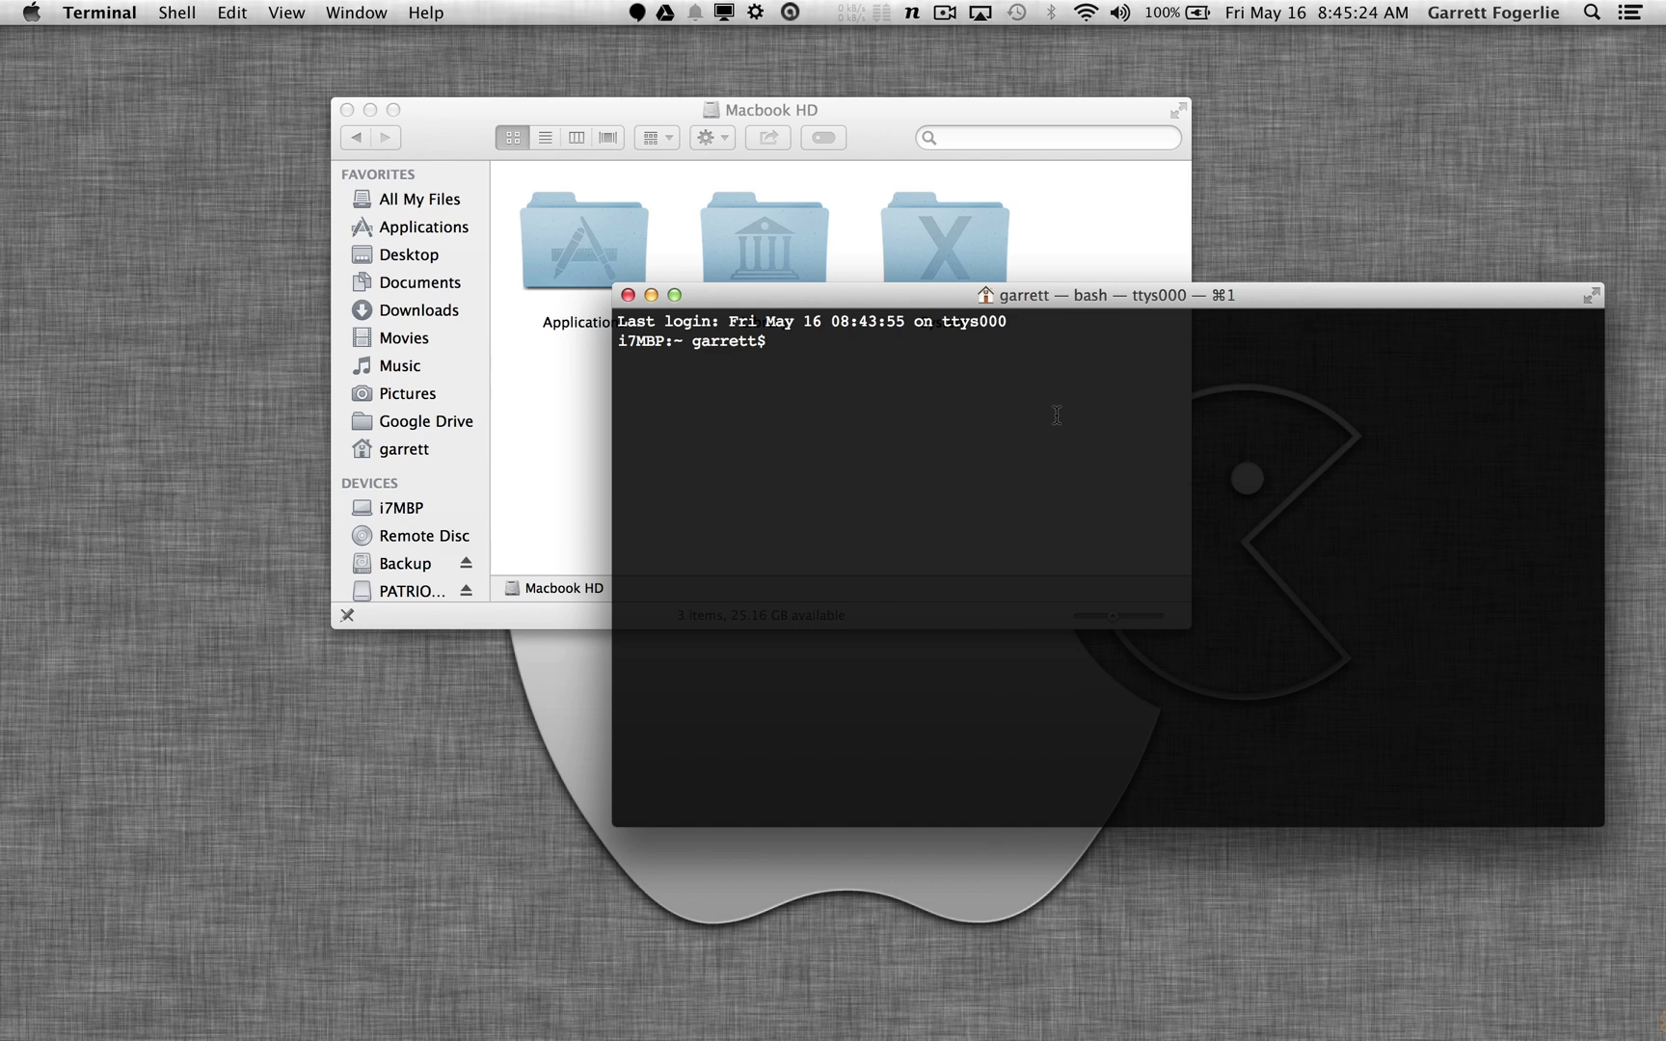
type("cd /Vo")
key("Tab")
key("Return")
type("ls")
key("Return")
type("cd ")
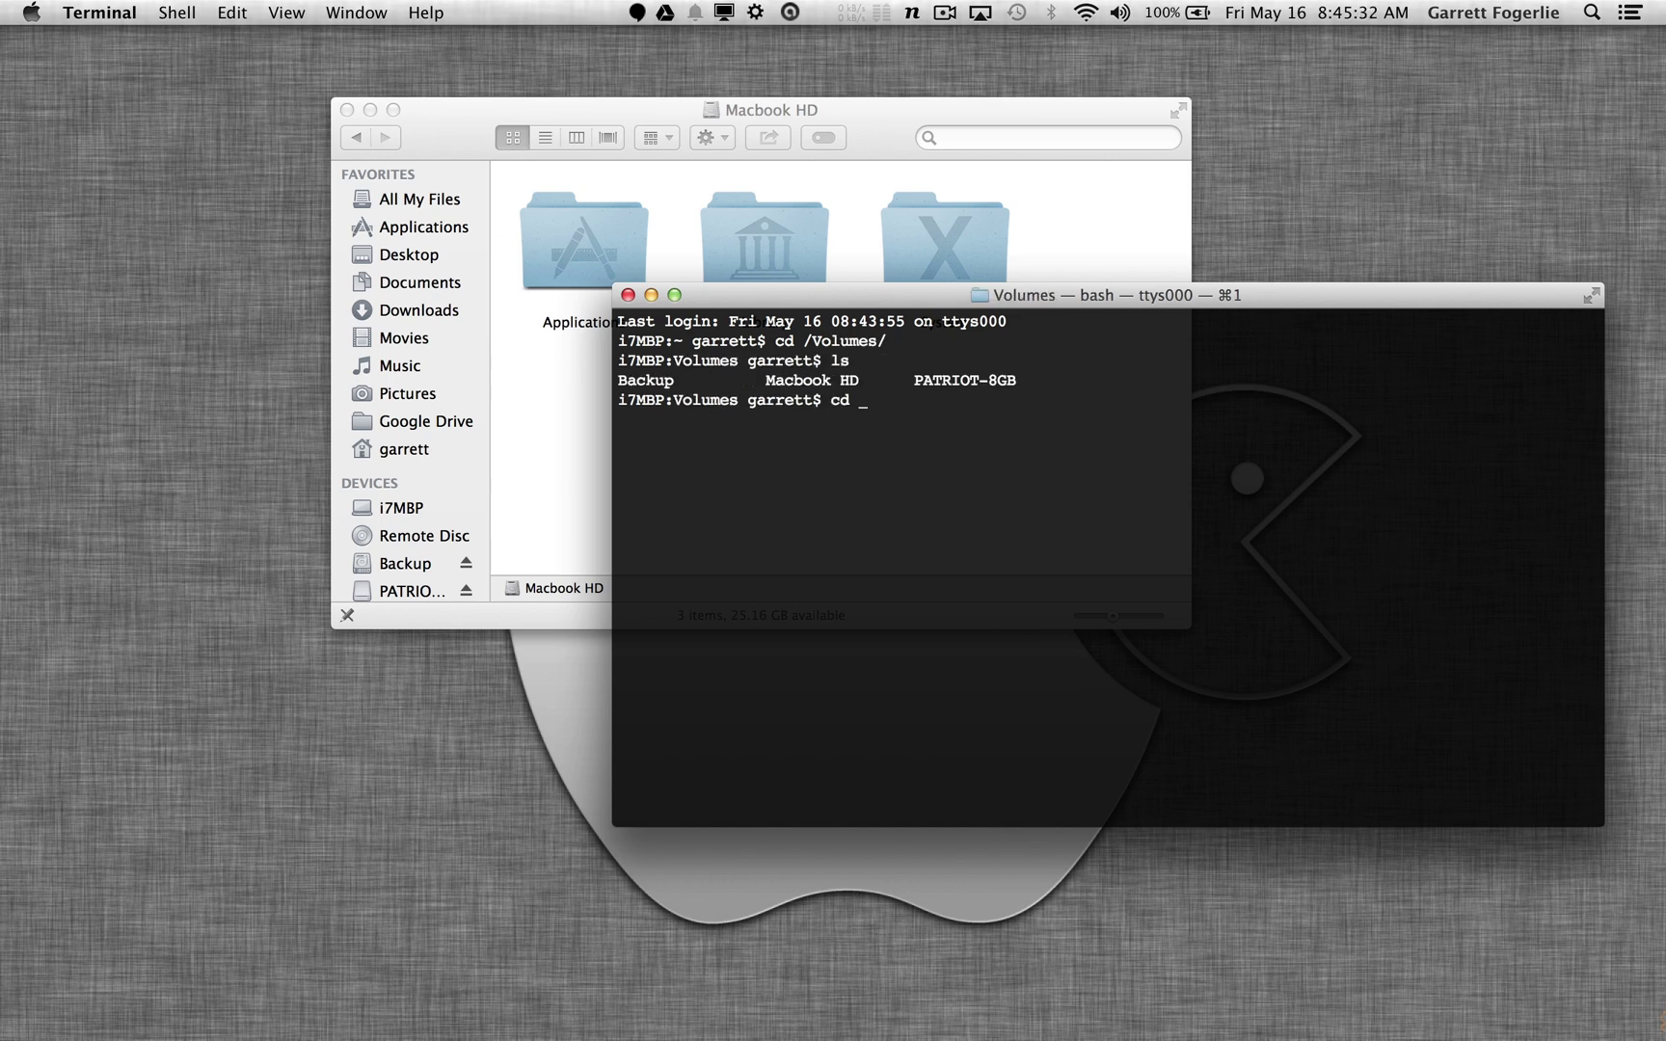
type("Ma")
key("Tab")
key("Return")
type("ls")
key("Return")
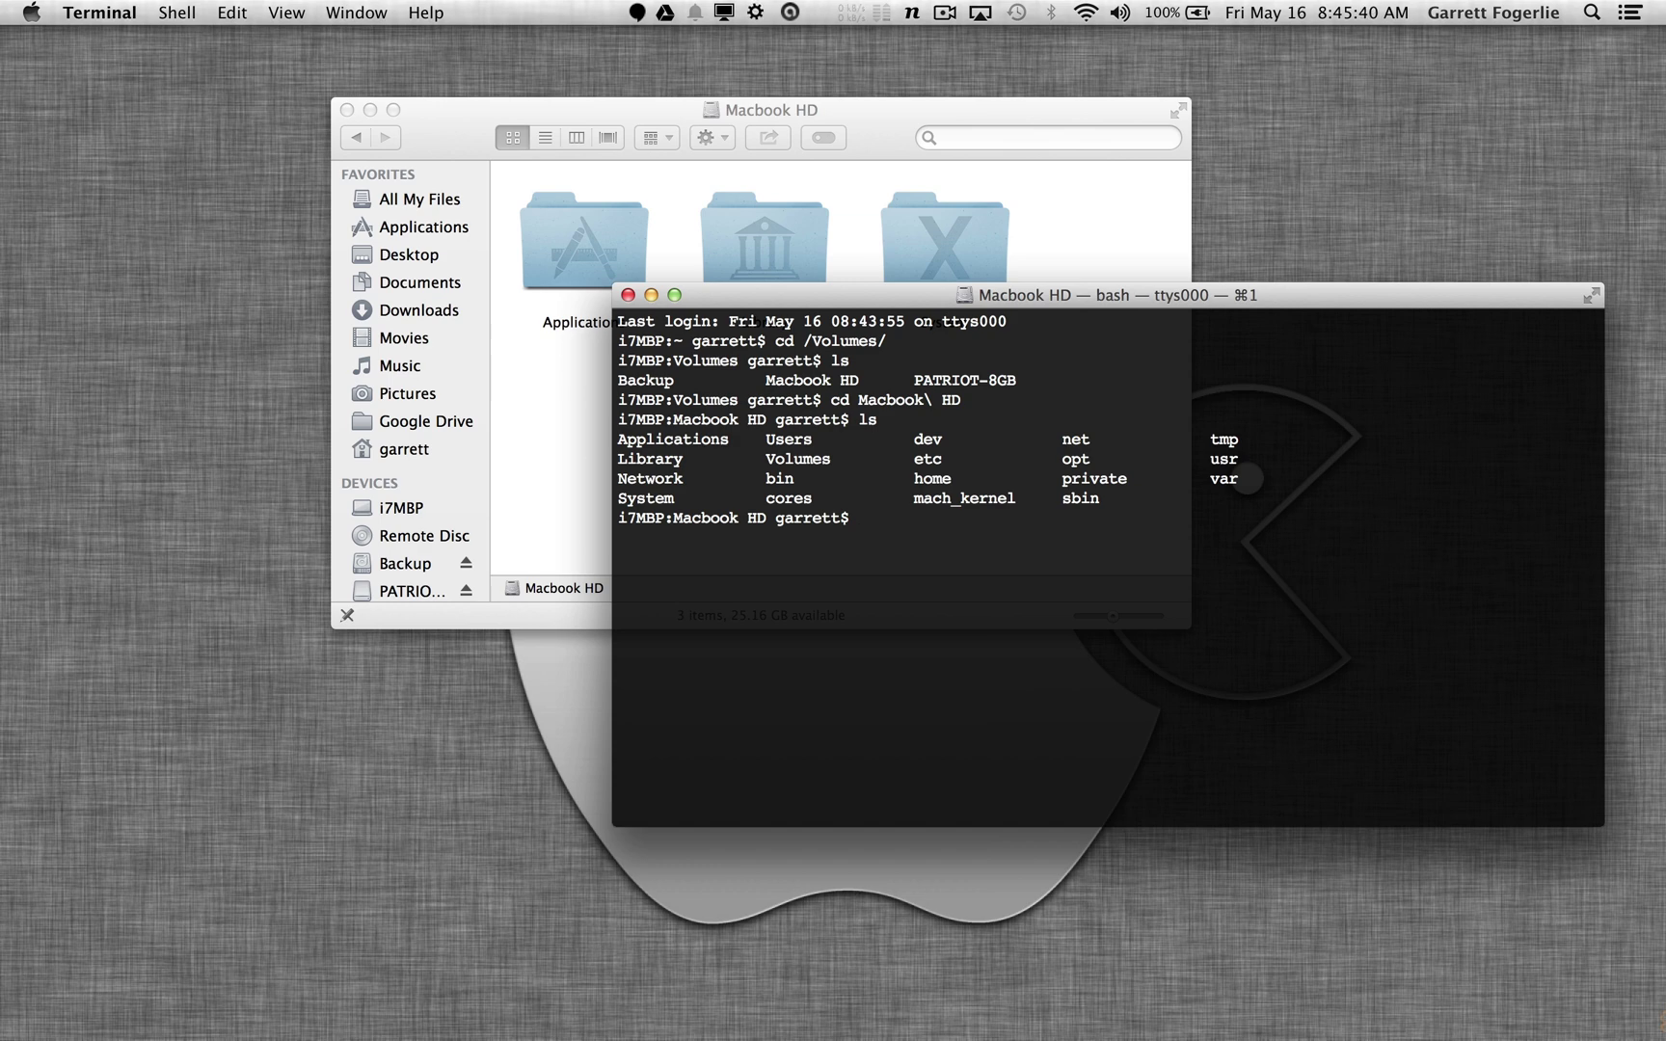
- Run sudo chflags nohidden /Users/ and enter the administrator password
type("sudo")
type("chflags nohidden ")
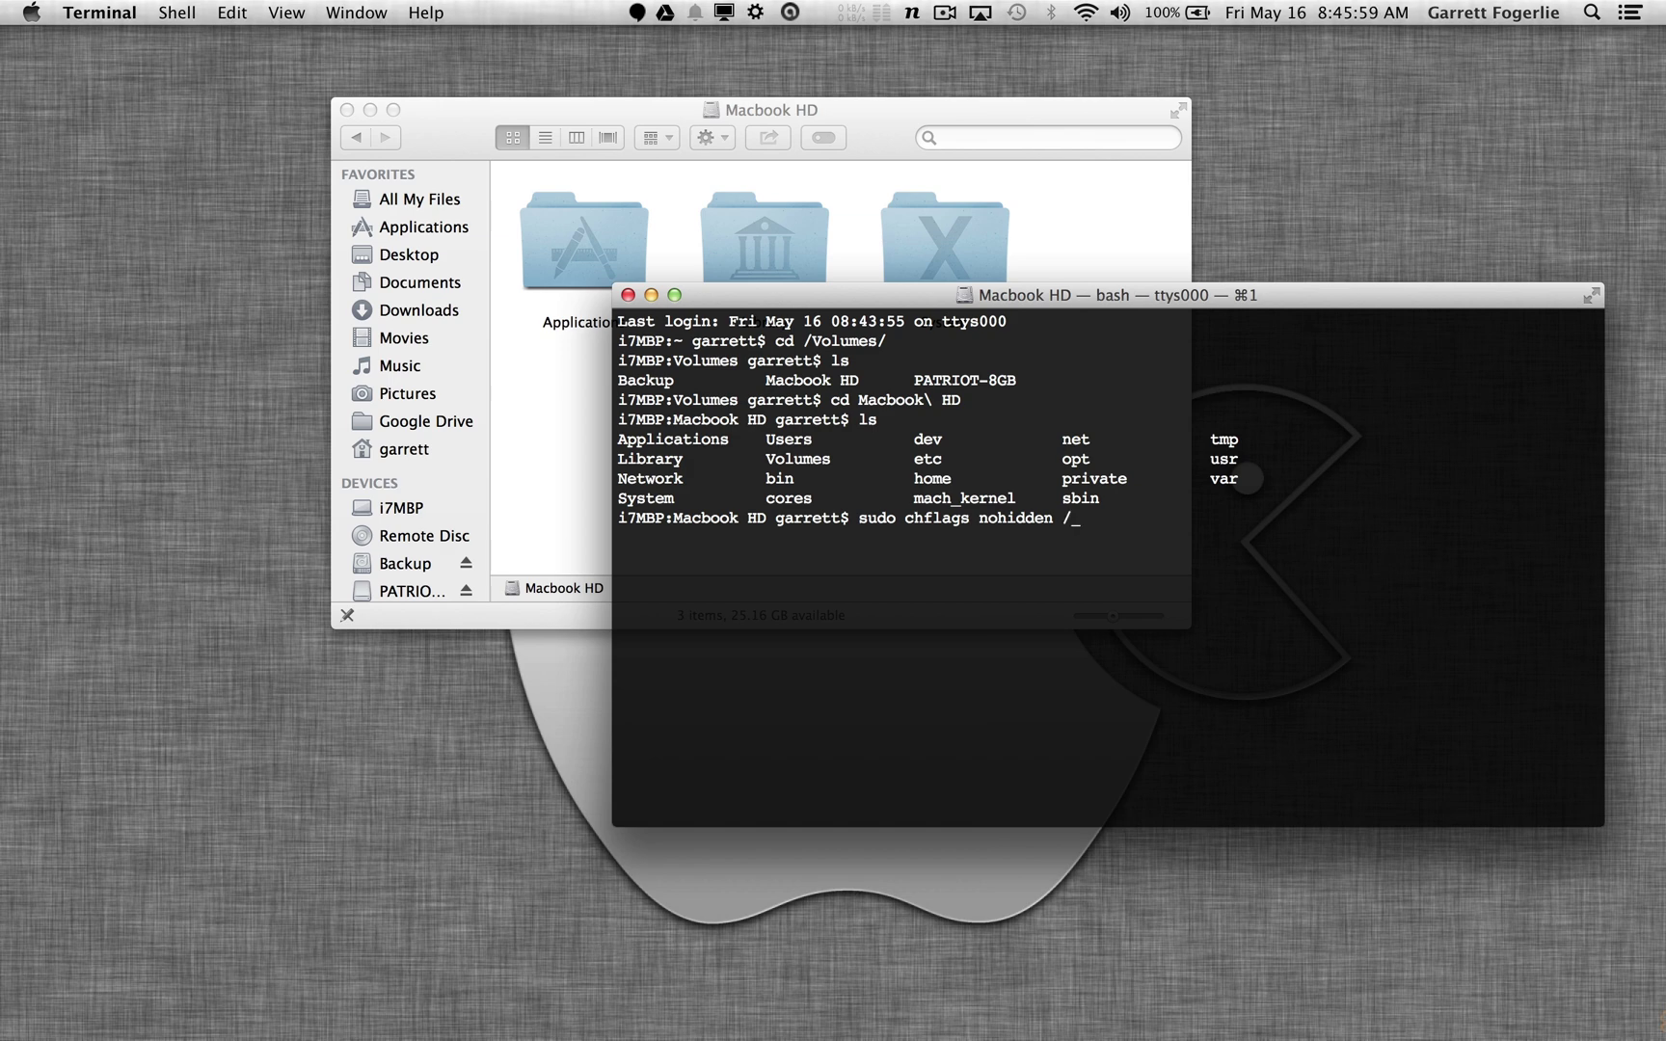
type("/U")
key("Tab")
key("Return")
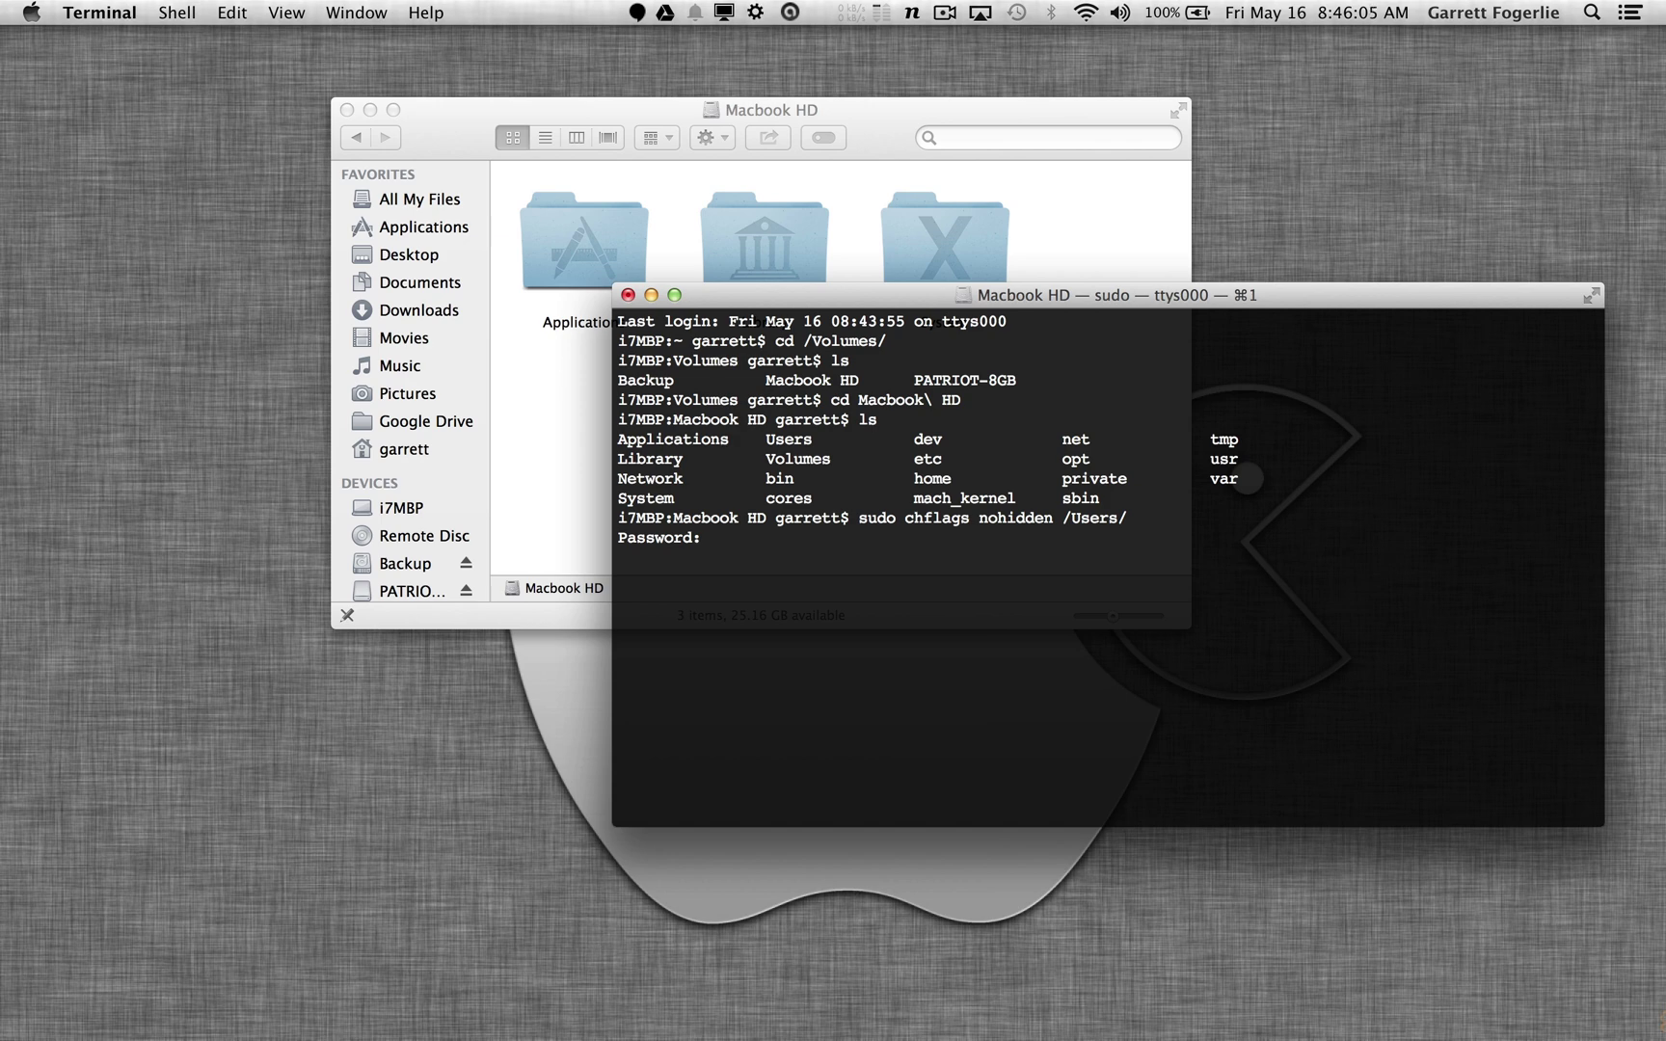
key("Return")
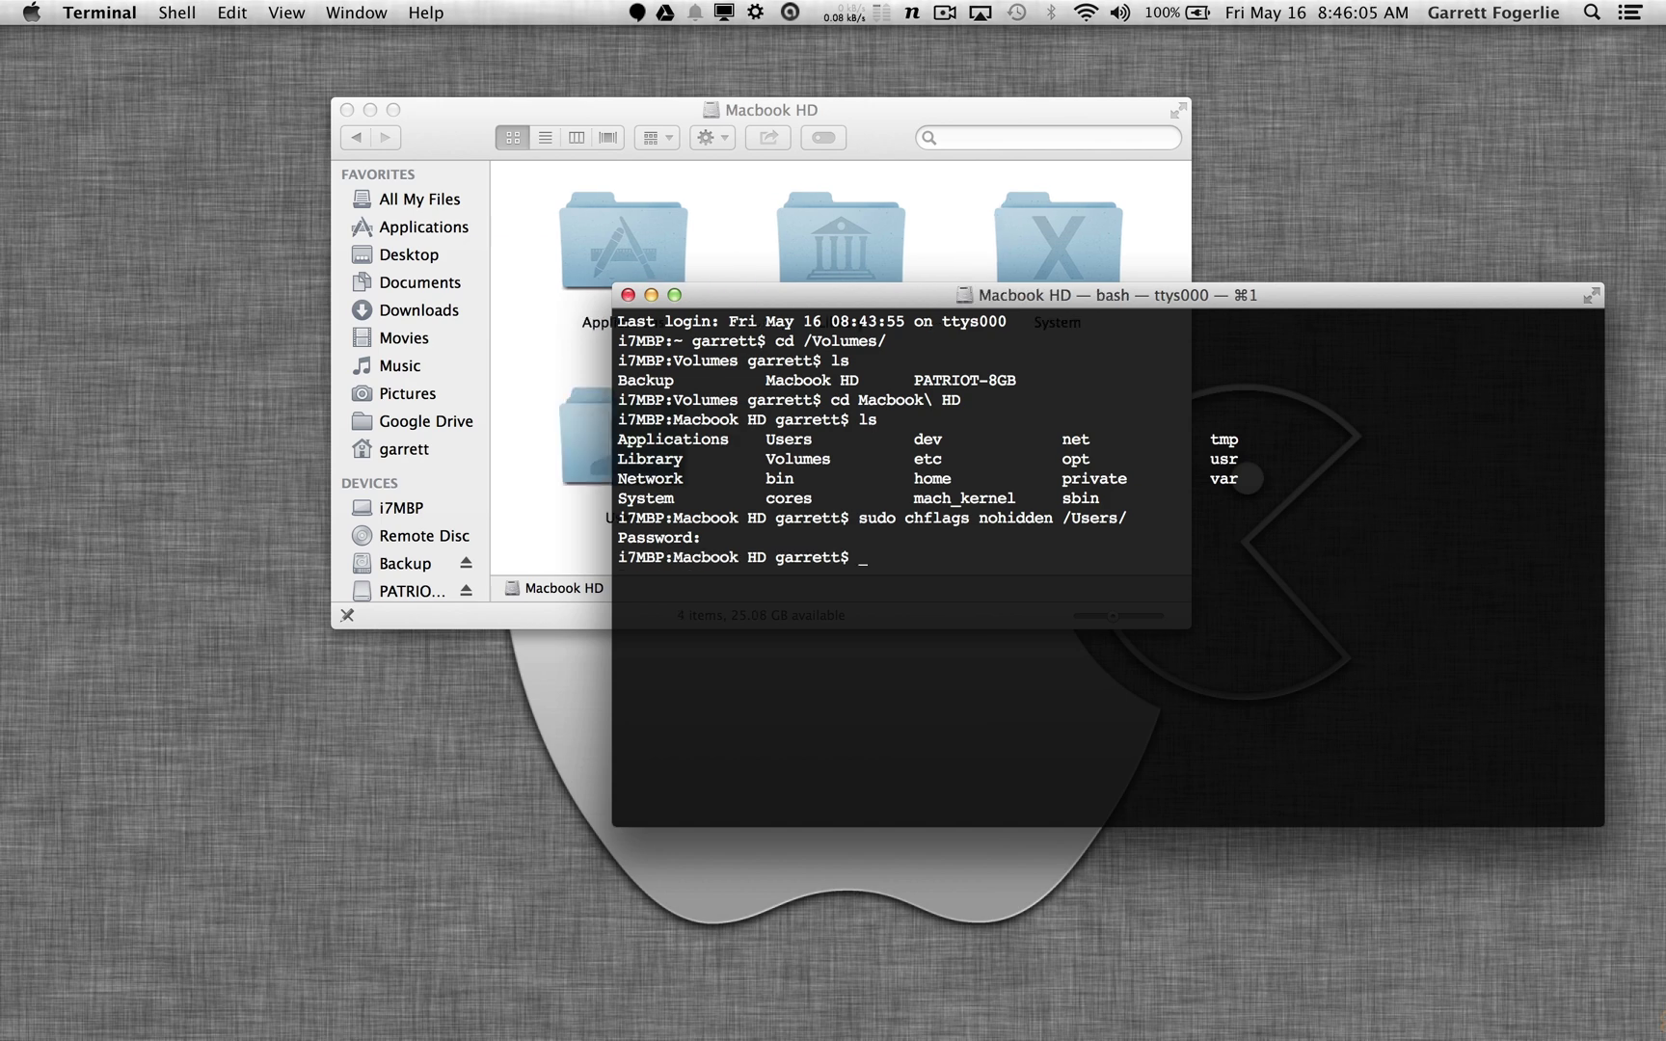
- Place the Macbook HD Finder window in the top-left corner with Terminal below and right
left_click(884, 100)
left_click_drag(879, 116, 609, 101)
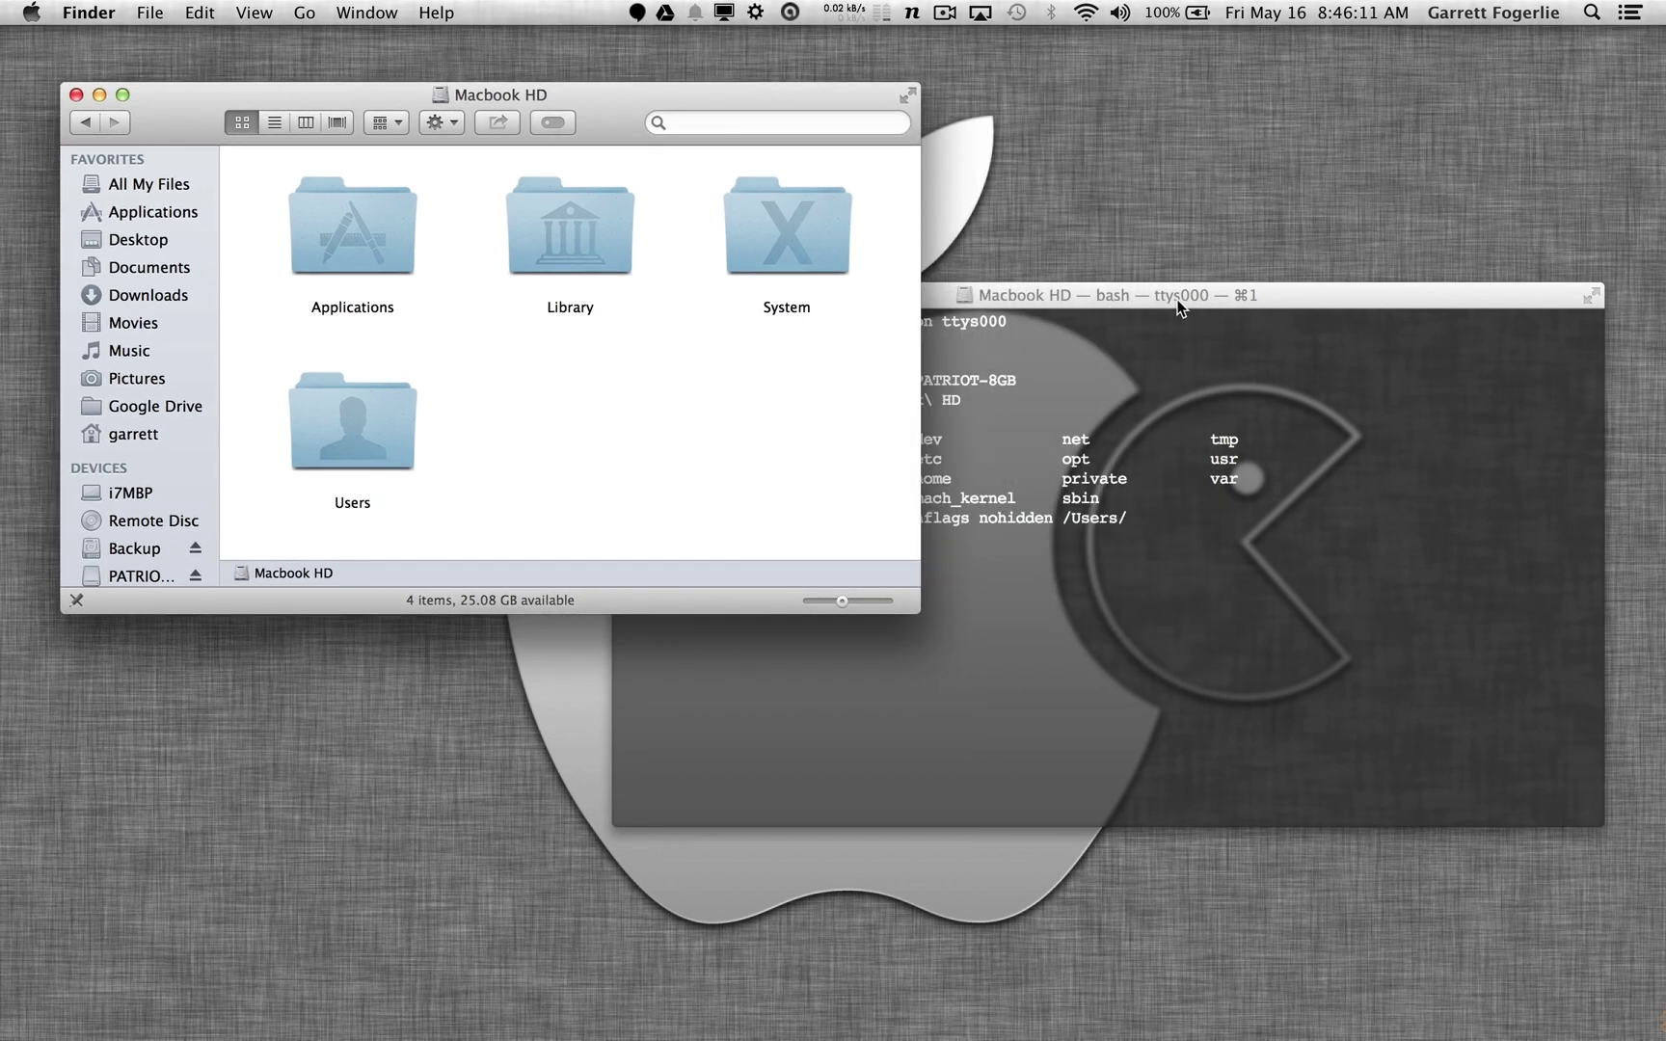
left_click_drag(1175, 304, 1160, 372)
left_click(468, 396)
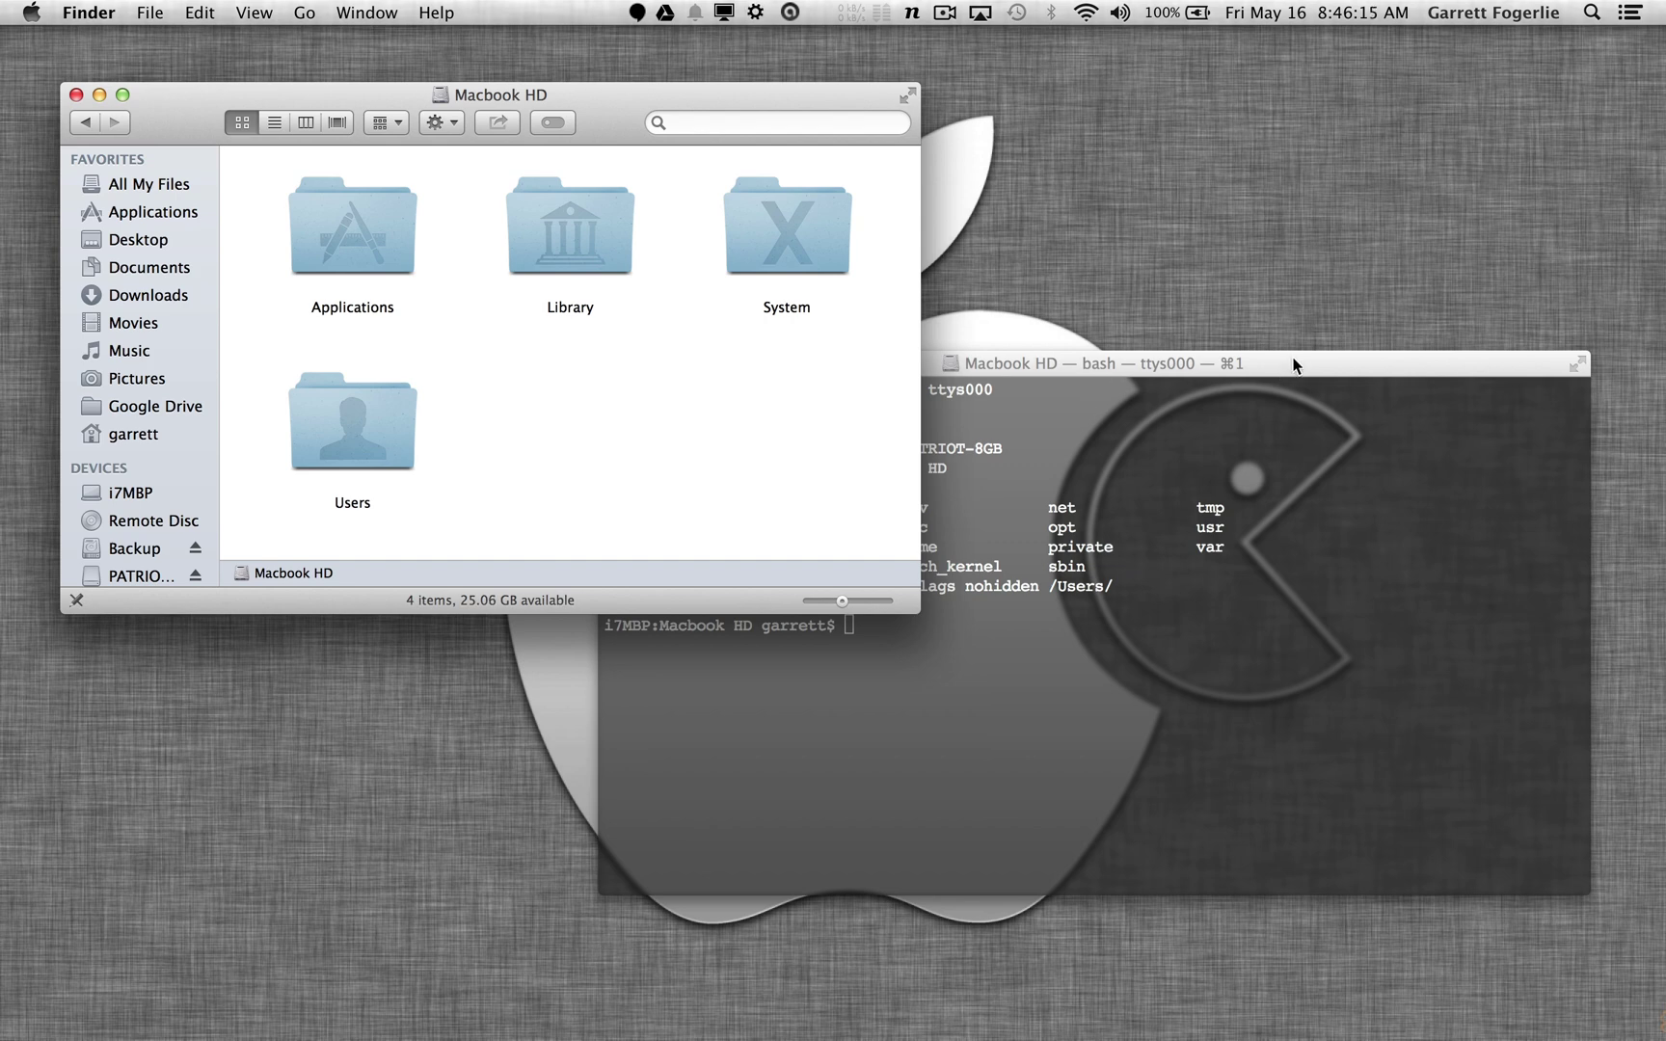
left_click_drag(1279, 363, 1367, 445)
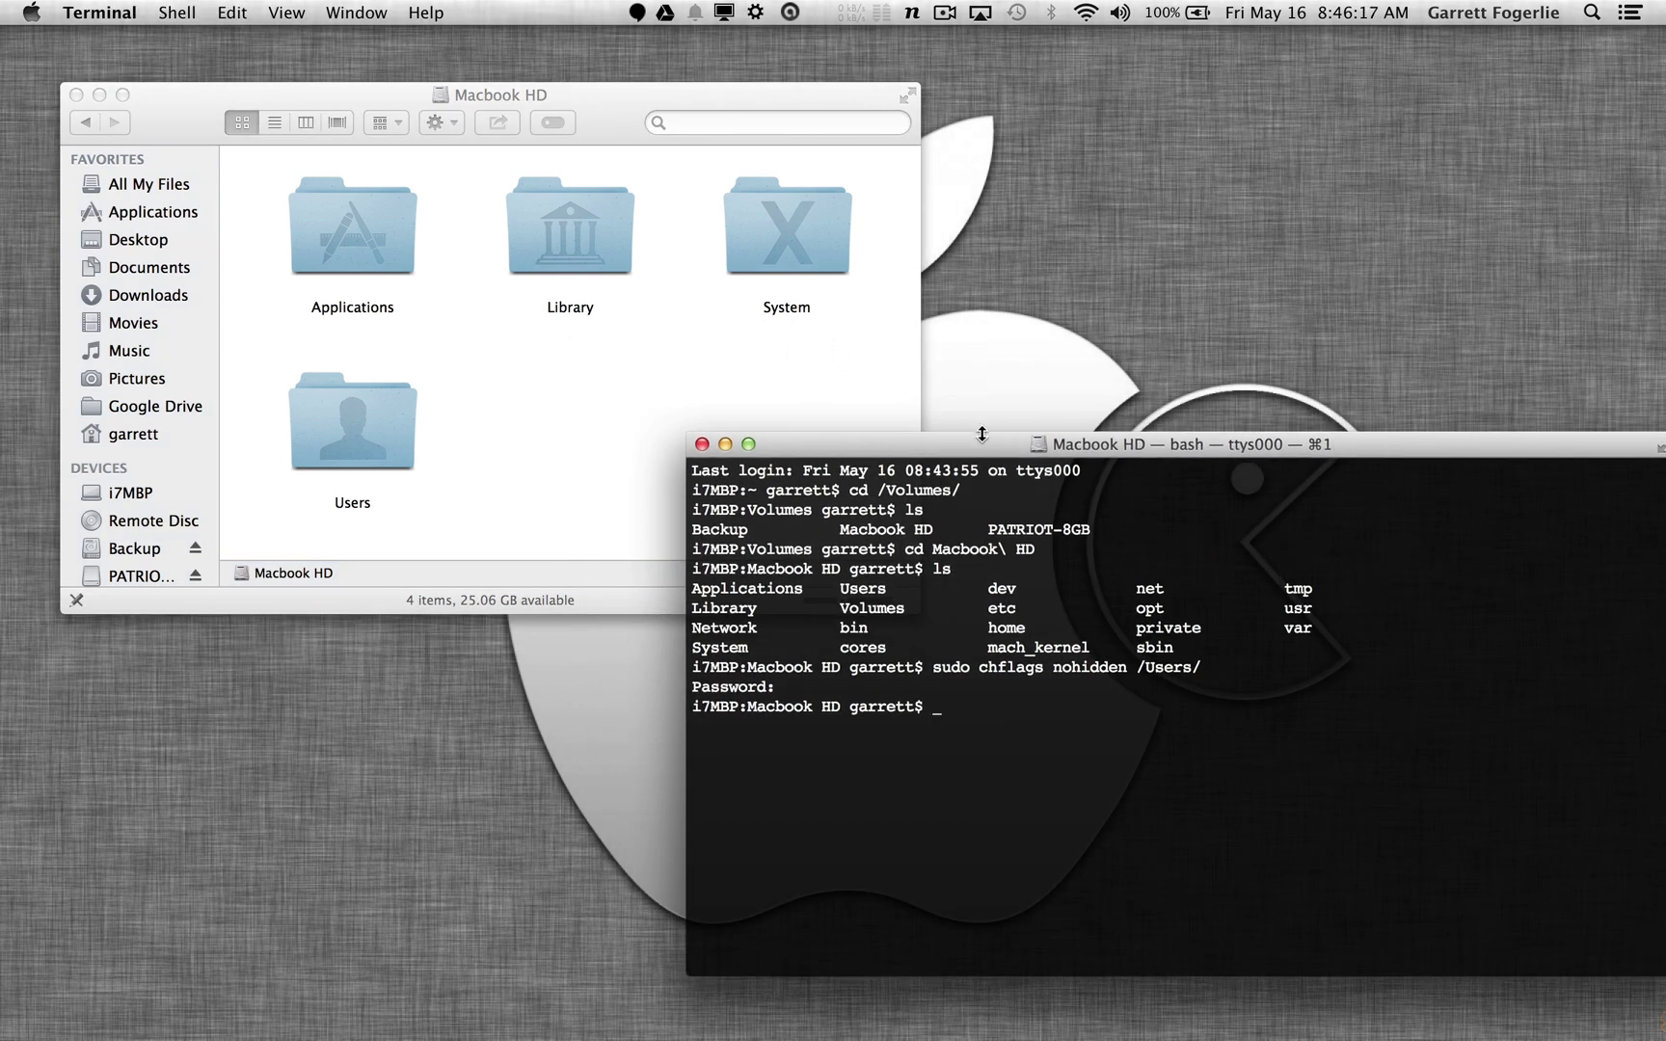
left_click_drag(982, 448, 849, 389)
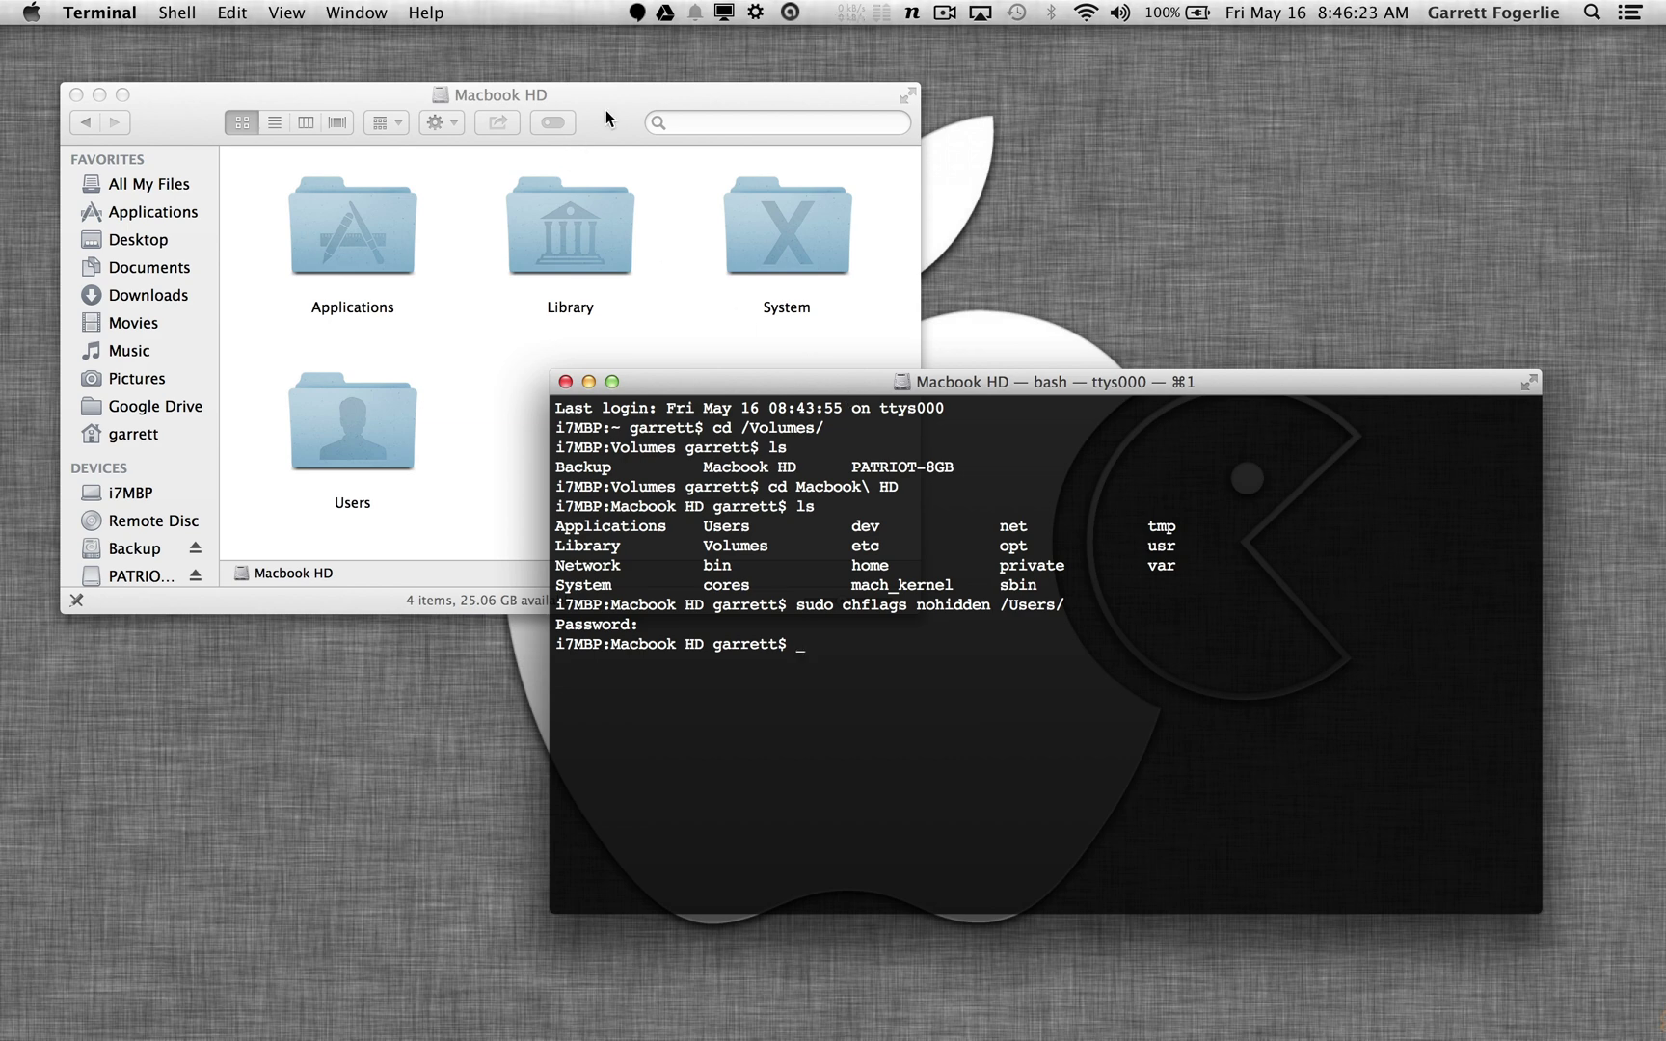
left_click_drag(606, 109, 544, 45)
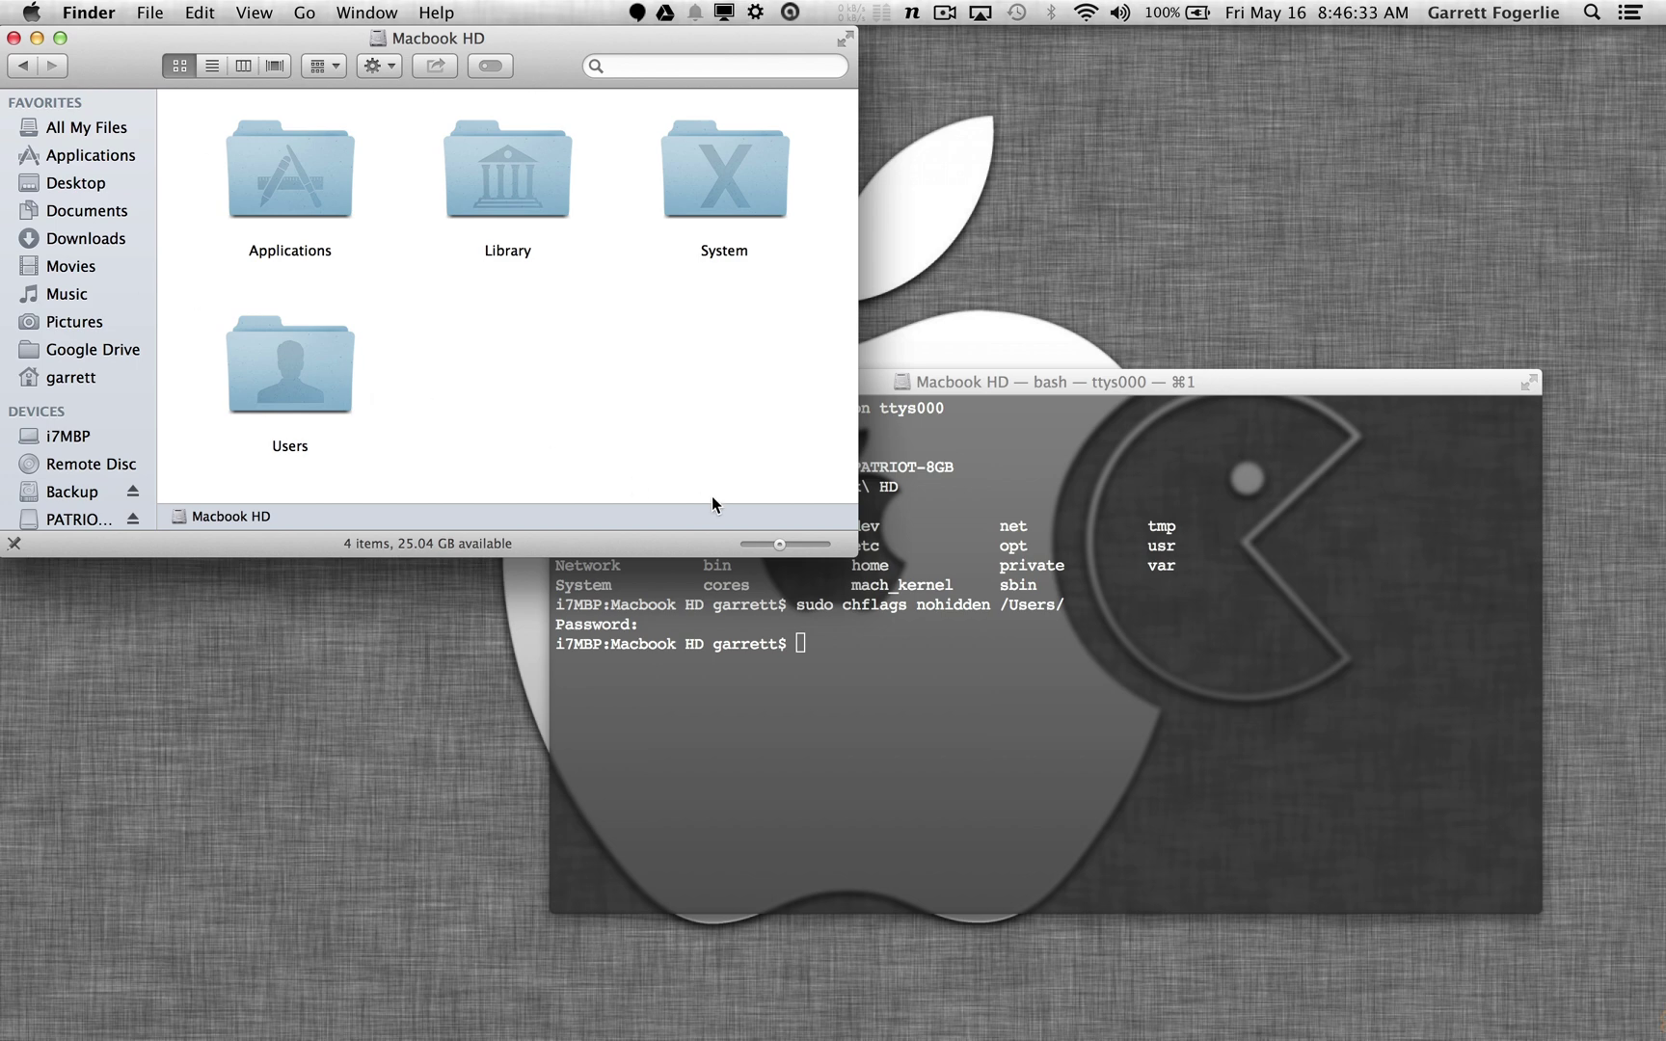
left_click(877, 649)
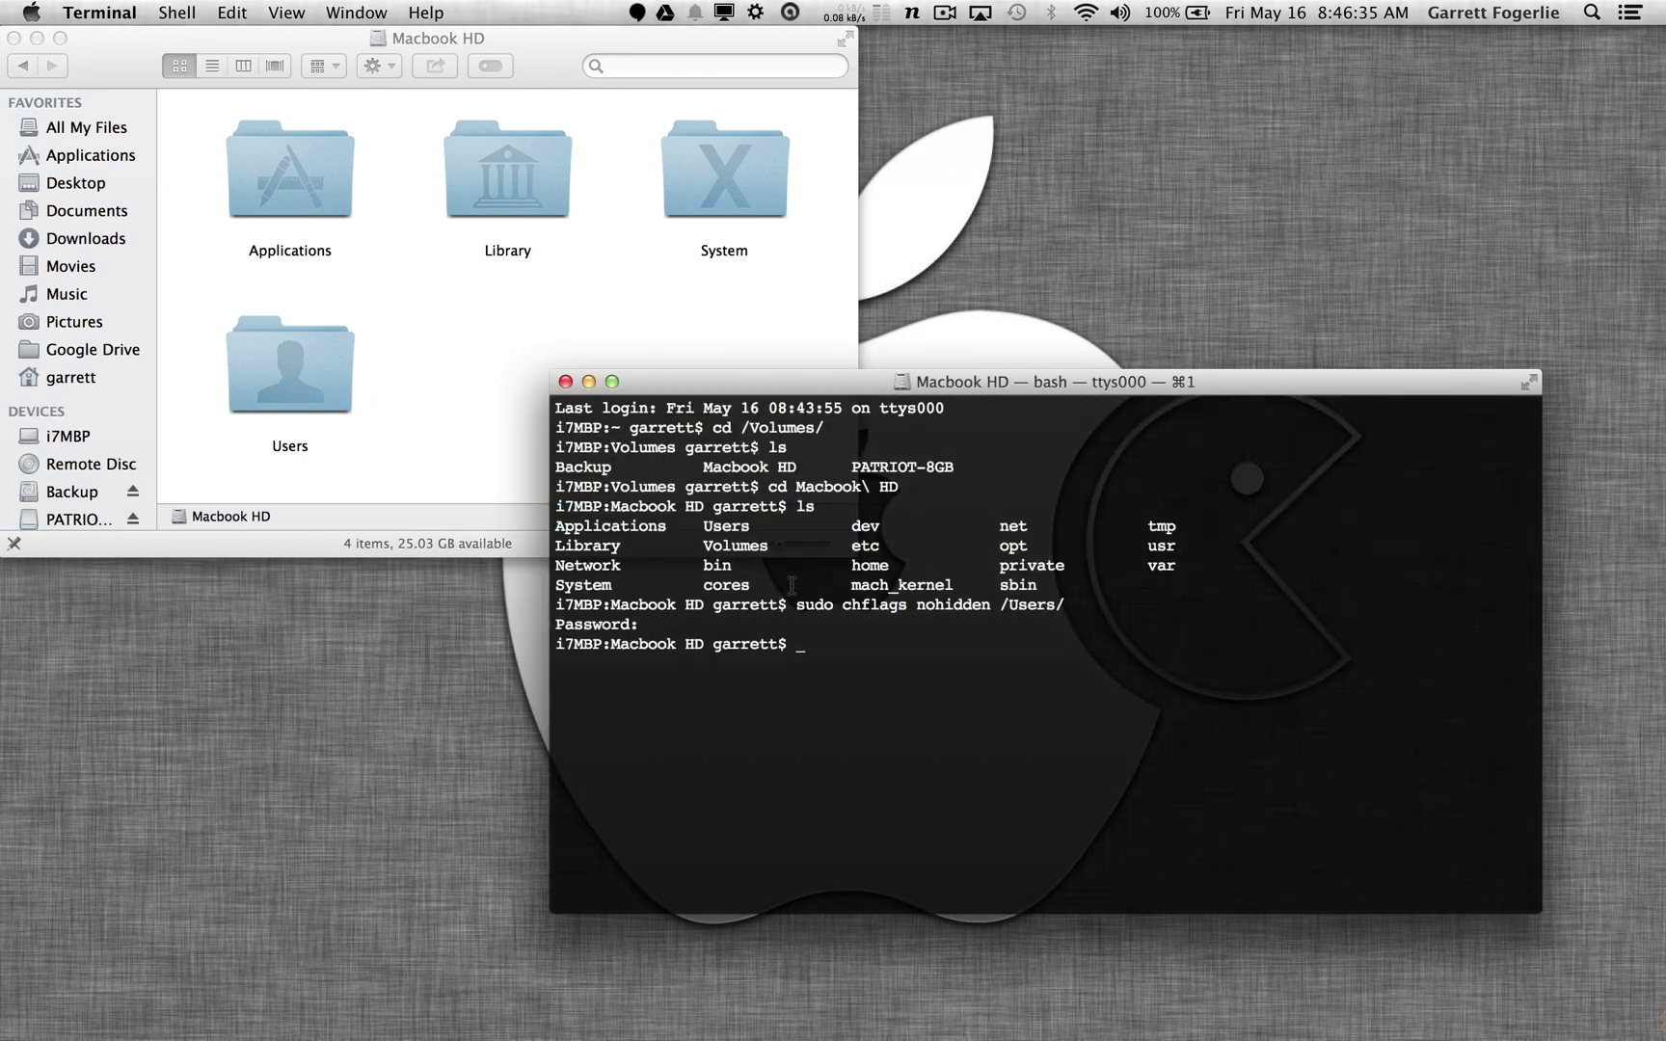
left_click(492, 317)
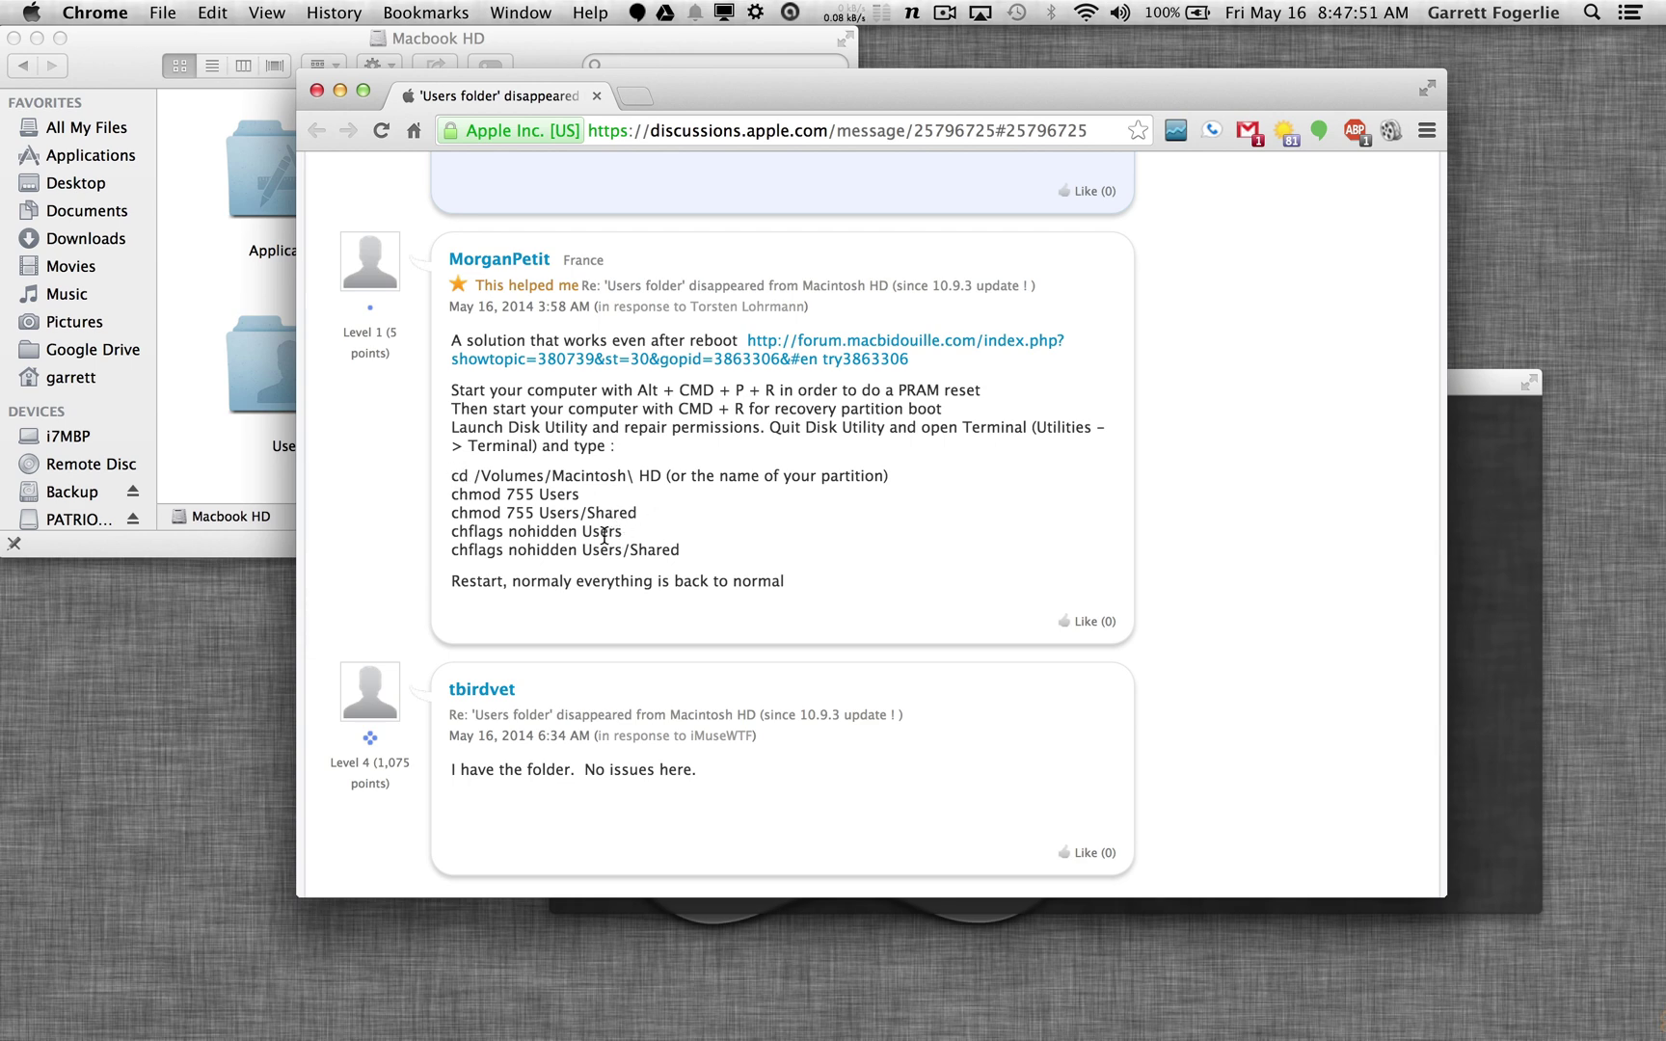
- Highlight the chmod 755 Users commands posted in the Apple discussion thread
left_click_drag(506, 512, 579, 511)
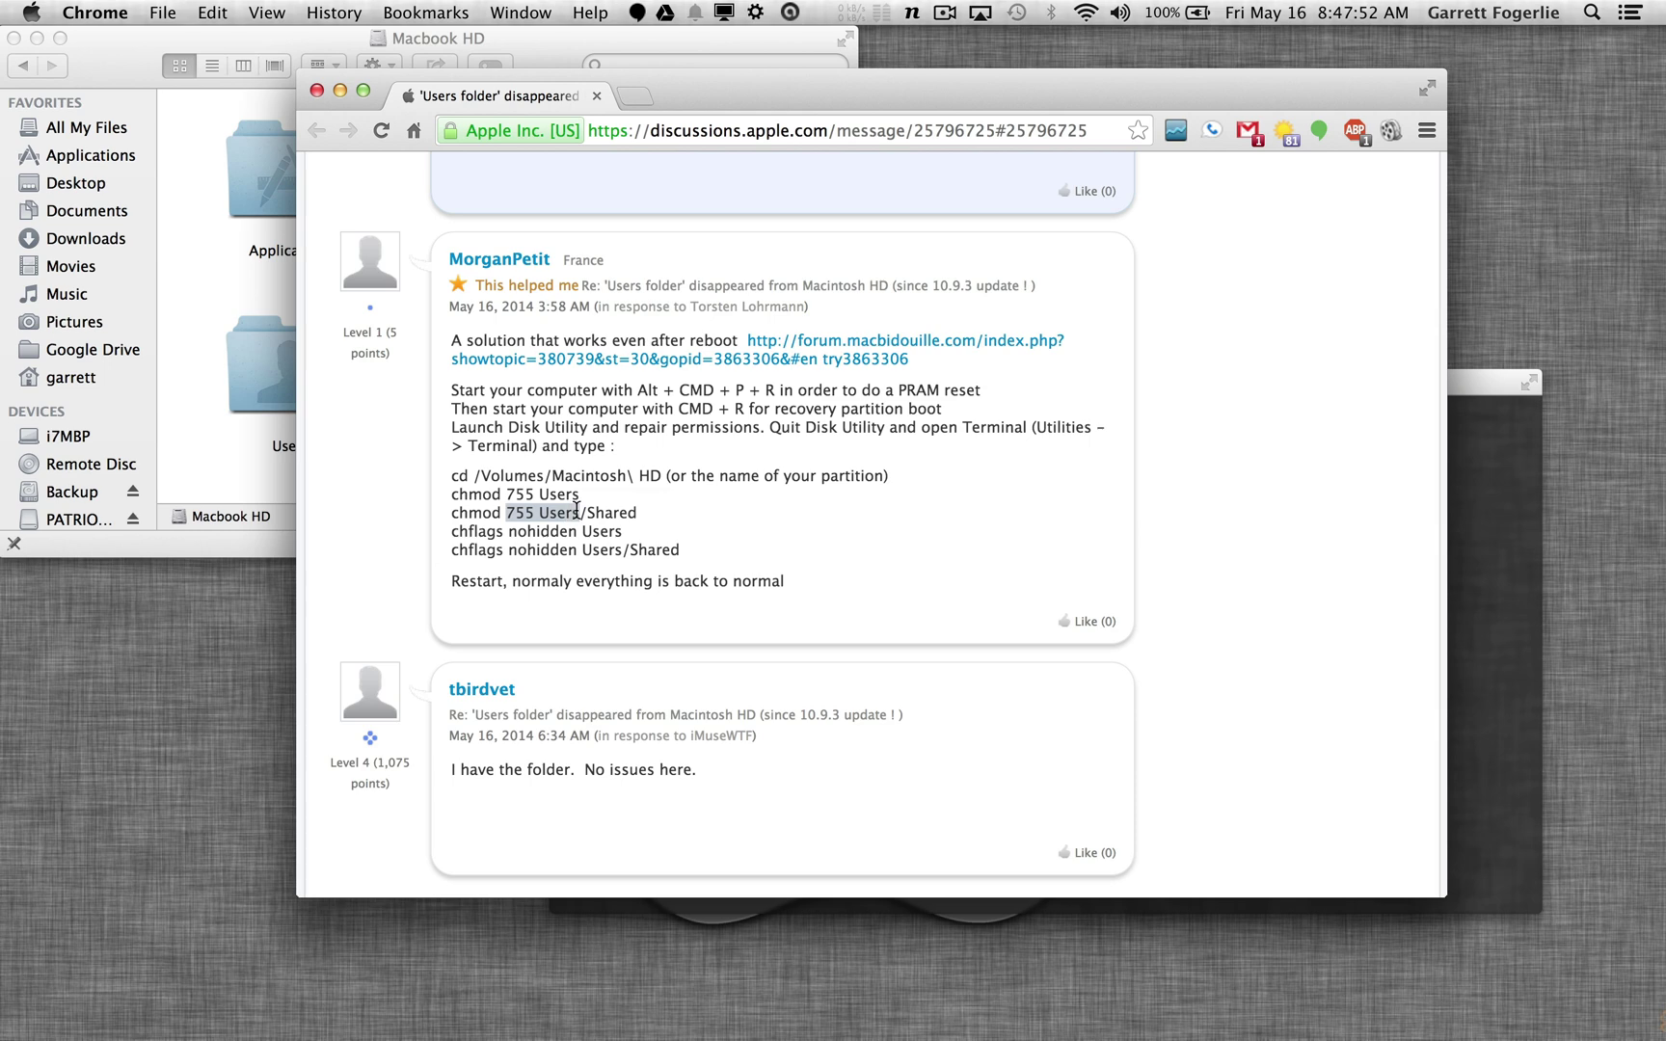
left_click(696, 537)
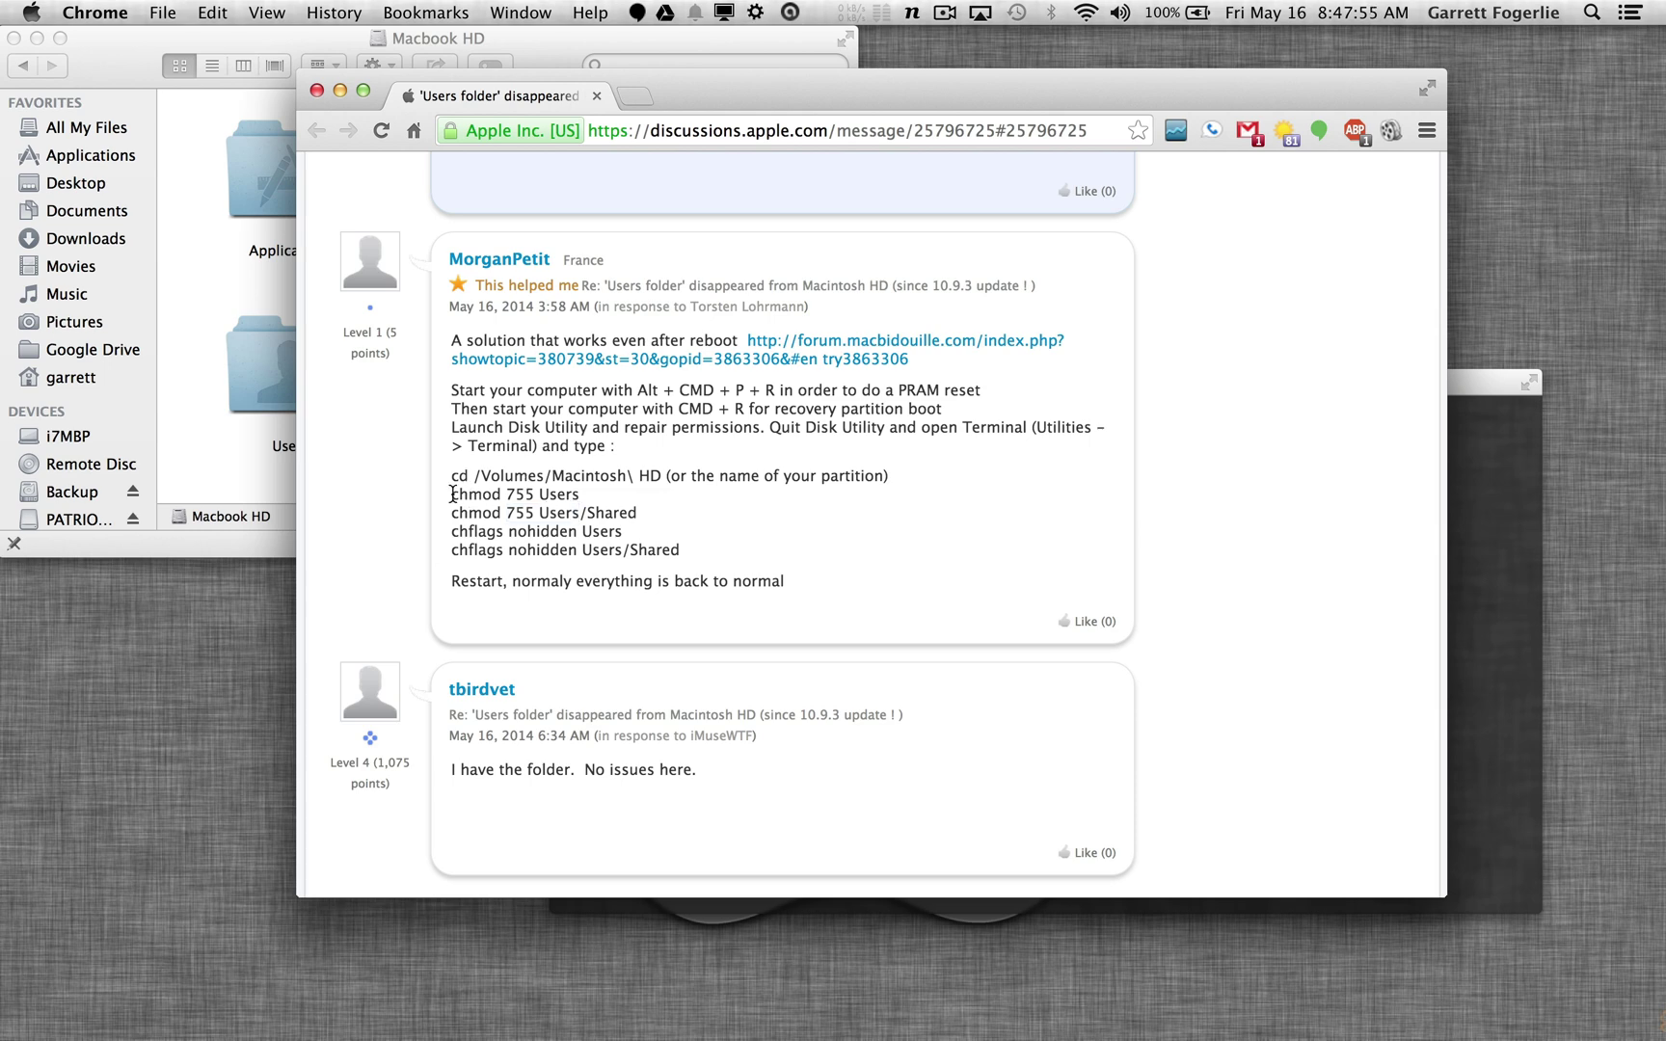
left_click_drag(451, 493, 580, 494)
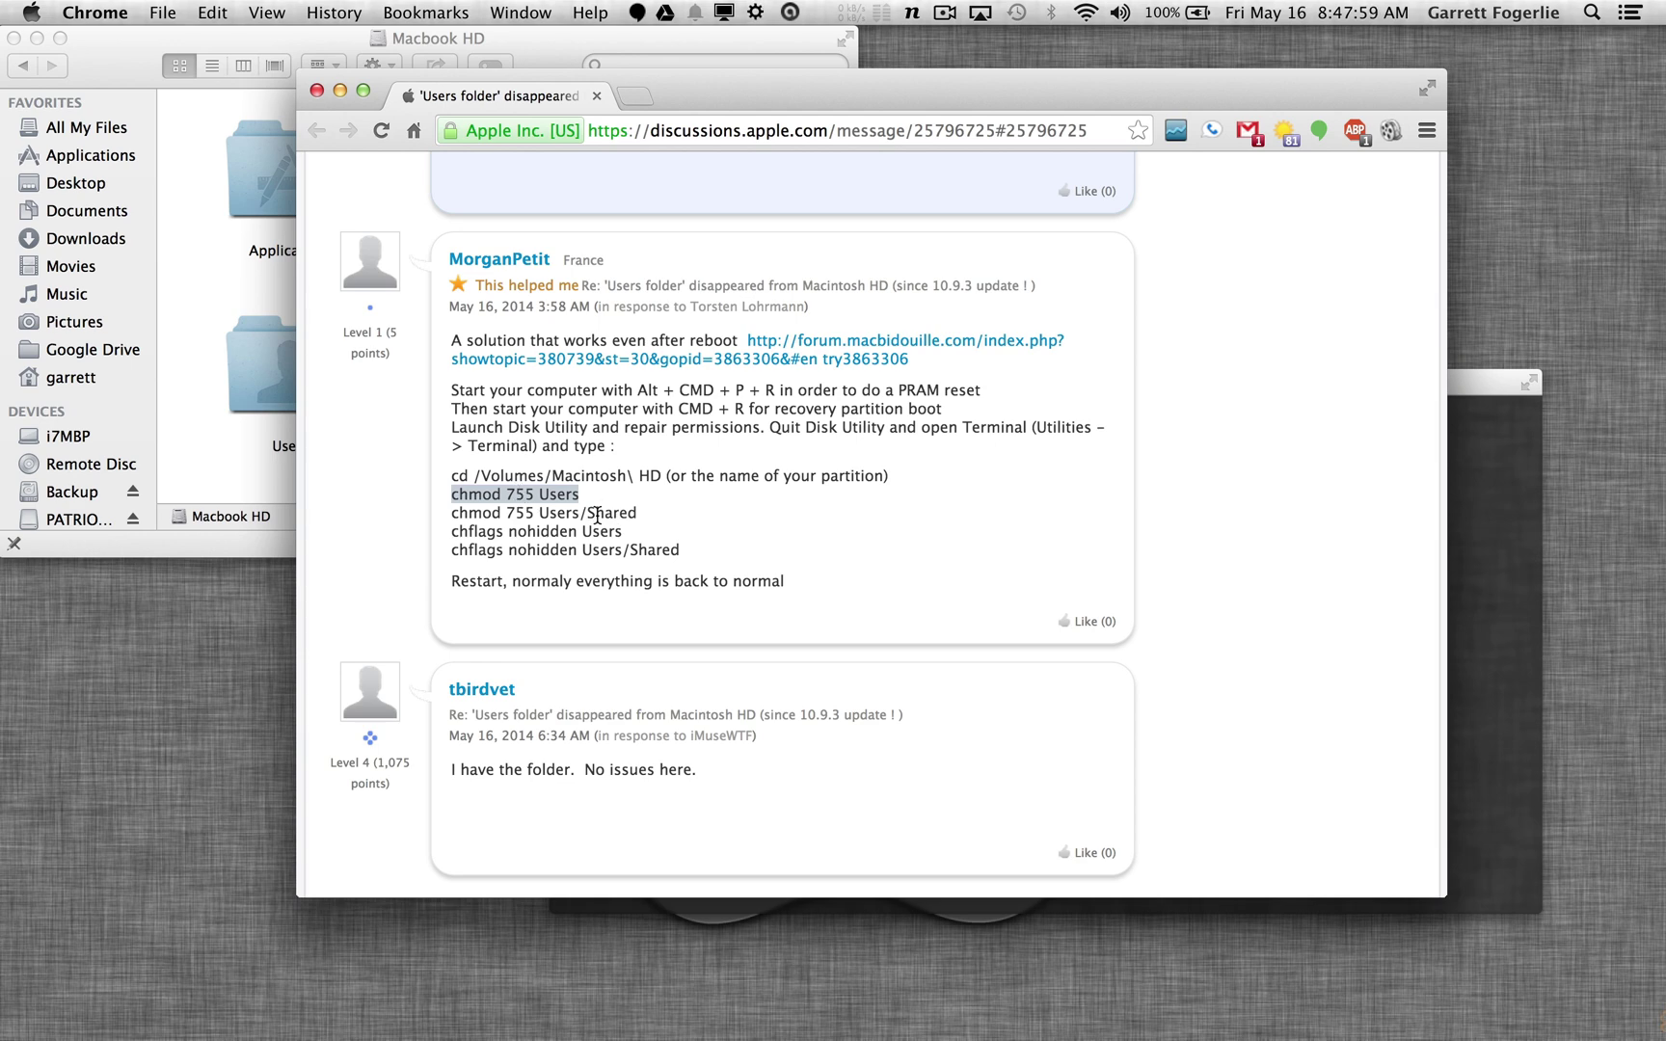
left_click(523, 498)
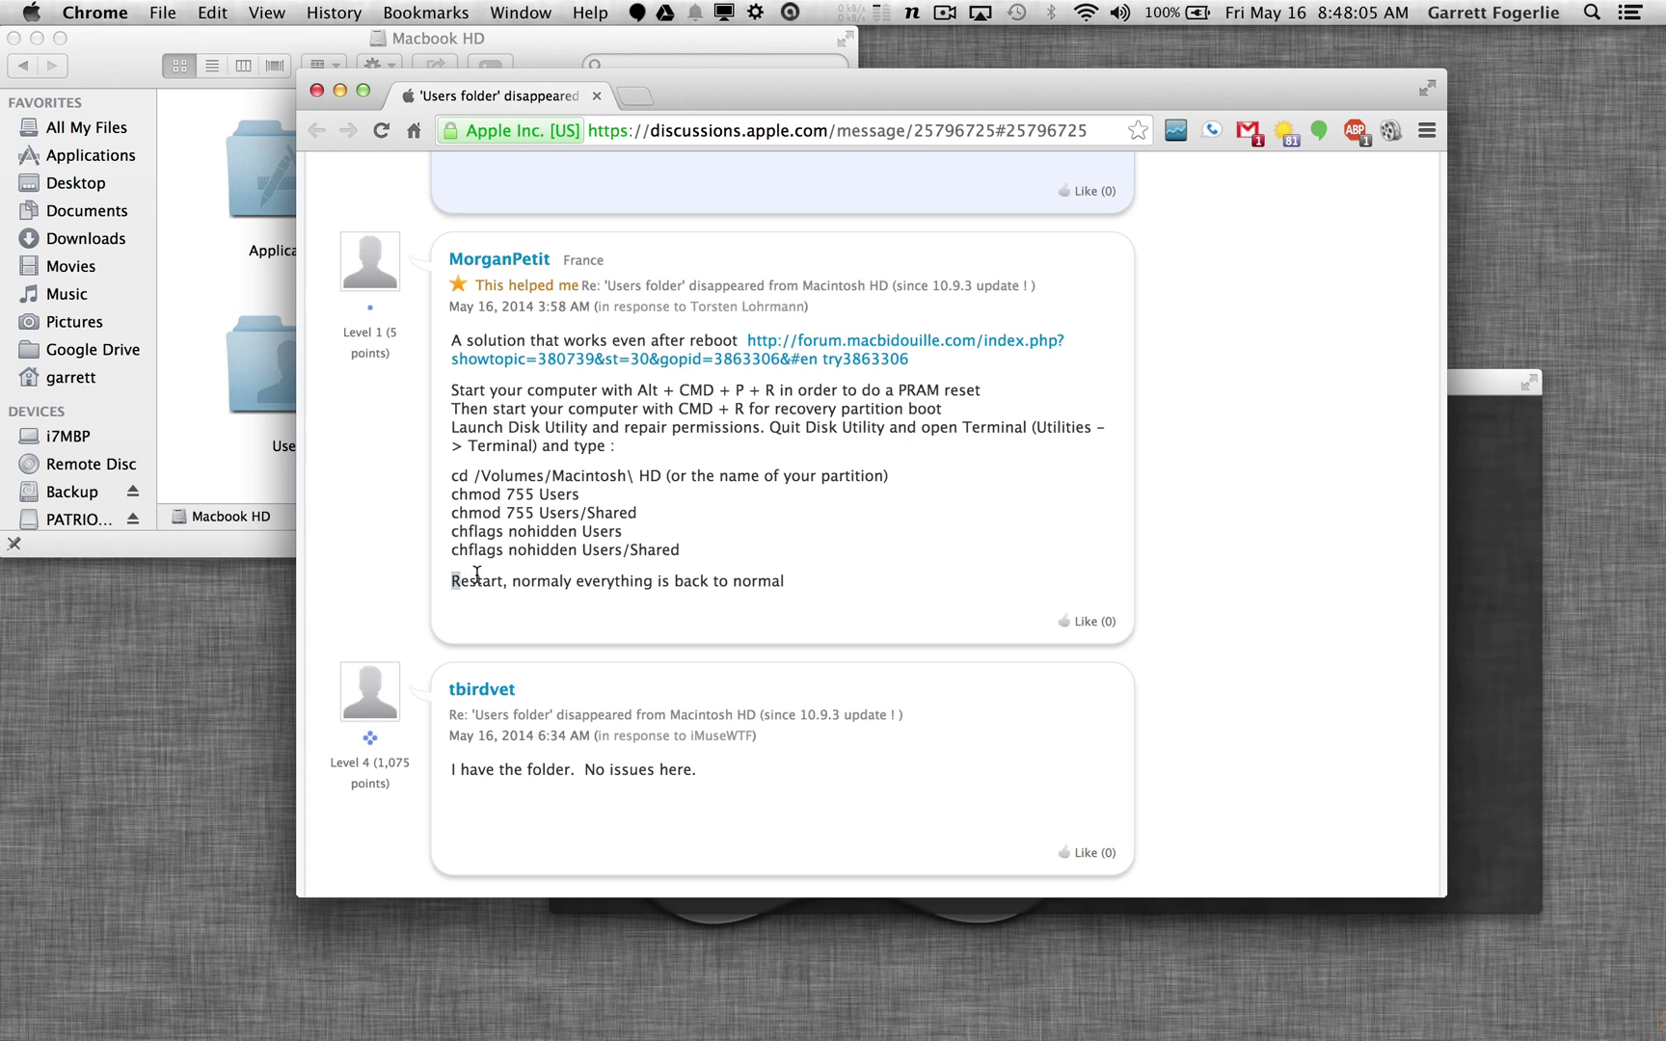
left_click_drag(460, 568, 816, 562)
left_click(783, 619)
- Scroll up to the solved answer and highlight 'AppleScript Editor' in it
scroll(526, 537, "up", 2)
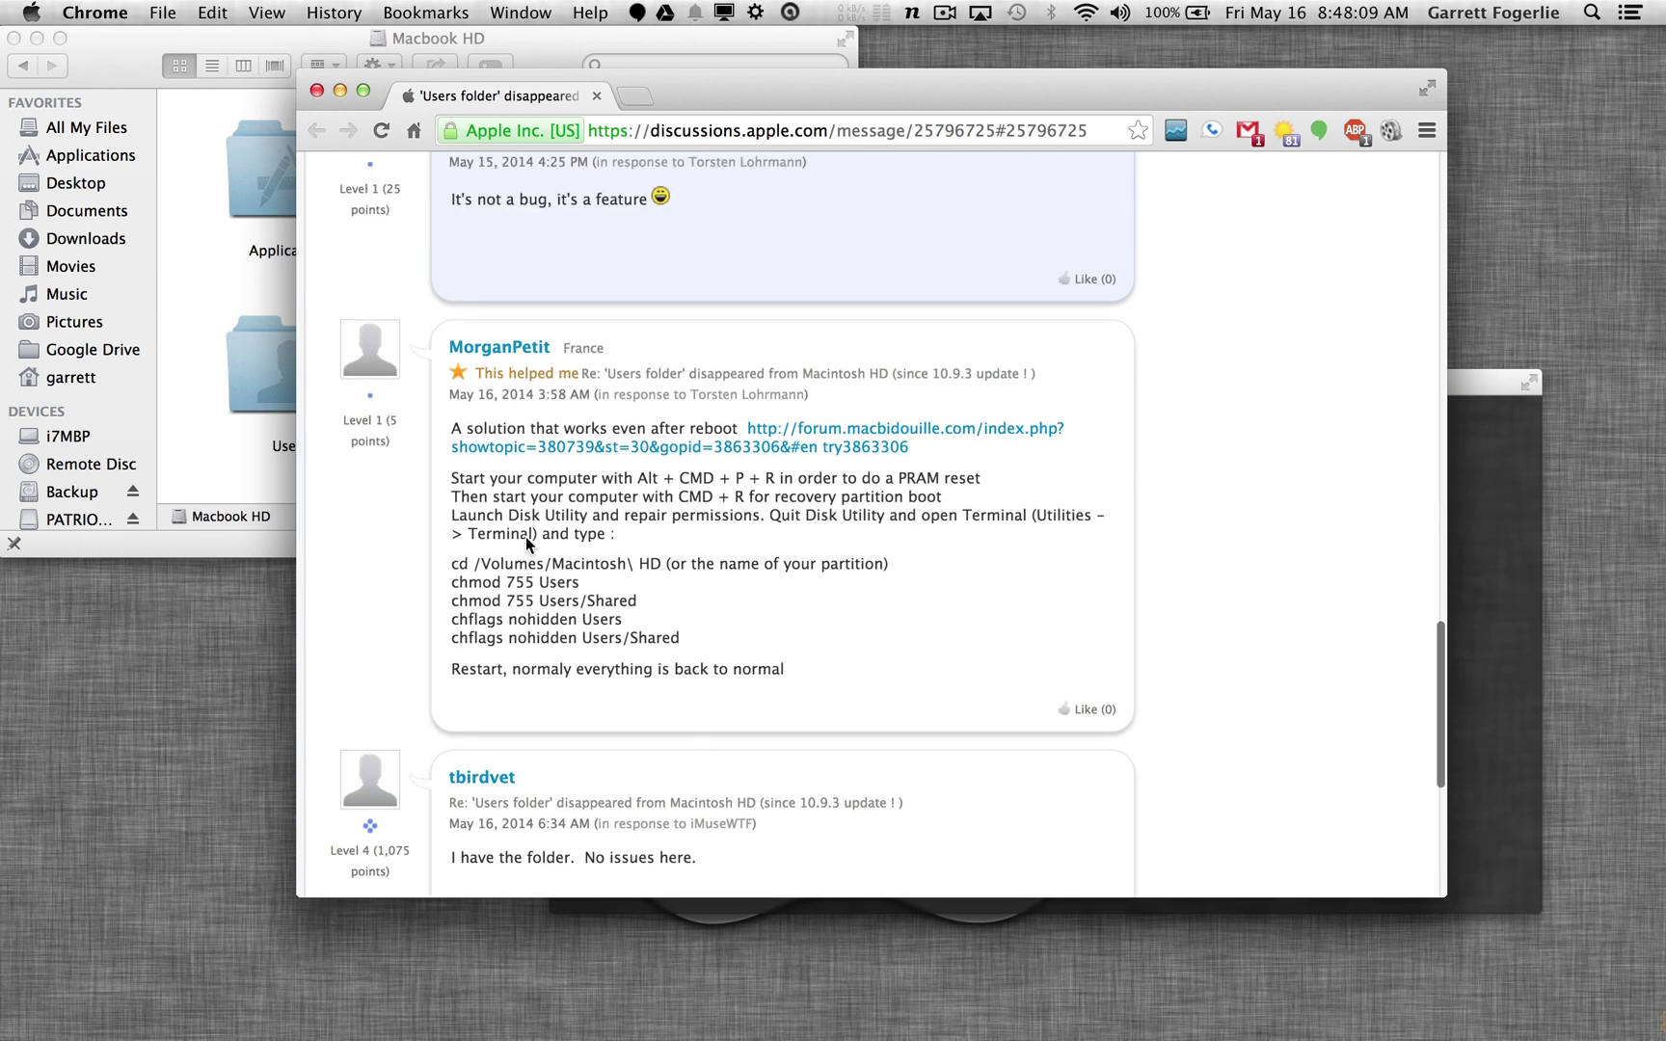
scroll(643, 555, "down", 1)
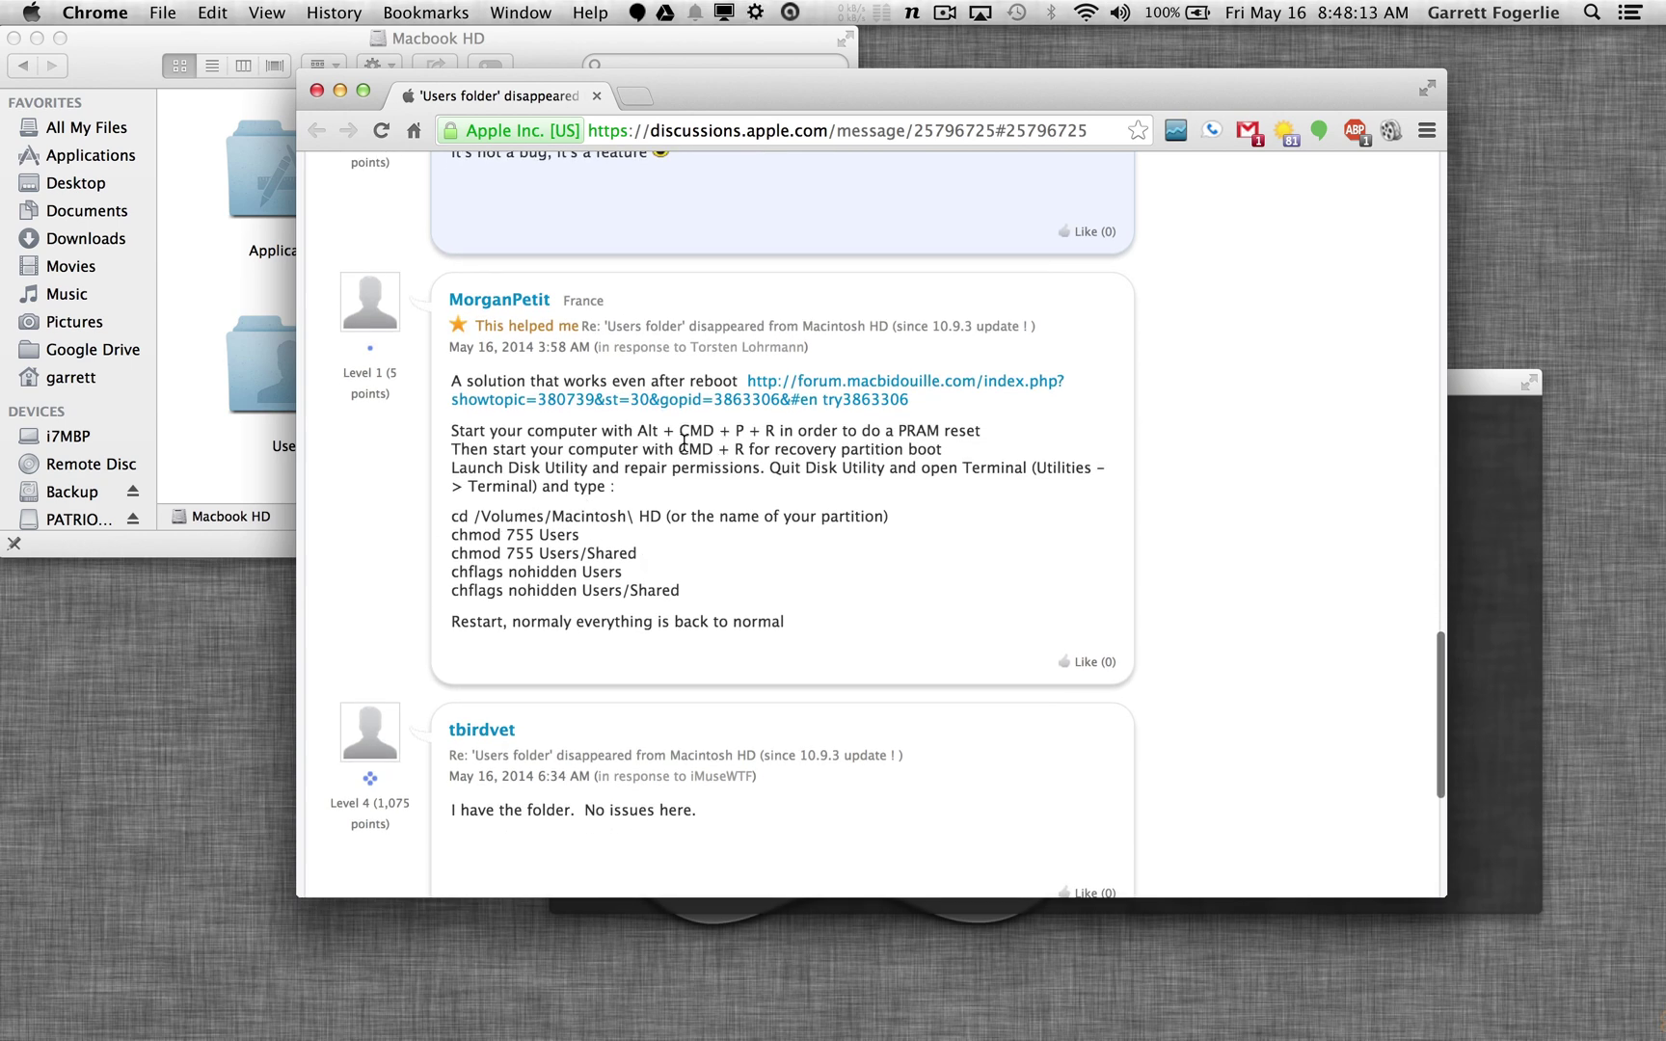
mouse_move(635, 428)
left_mouse_down()
mouse_move(776, 430)
mouse_move(640, 430)
left_mouse_up()
left_click(771, 500)
scroll(820, 521, "up", 10)
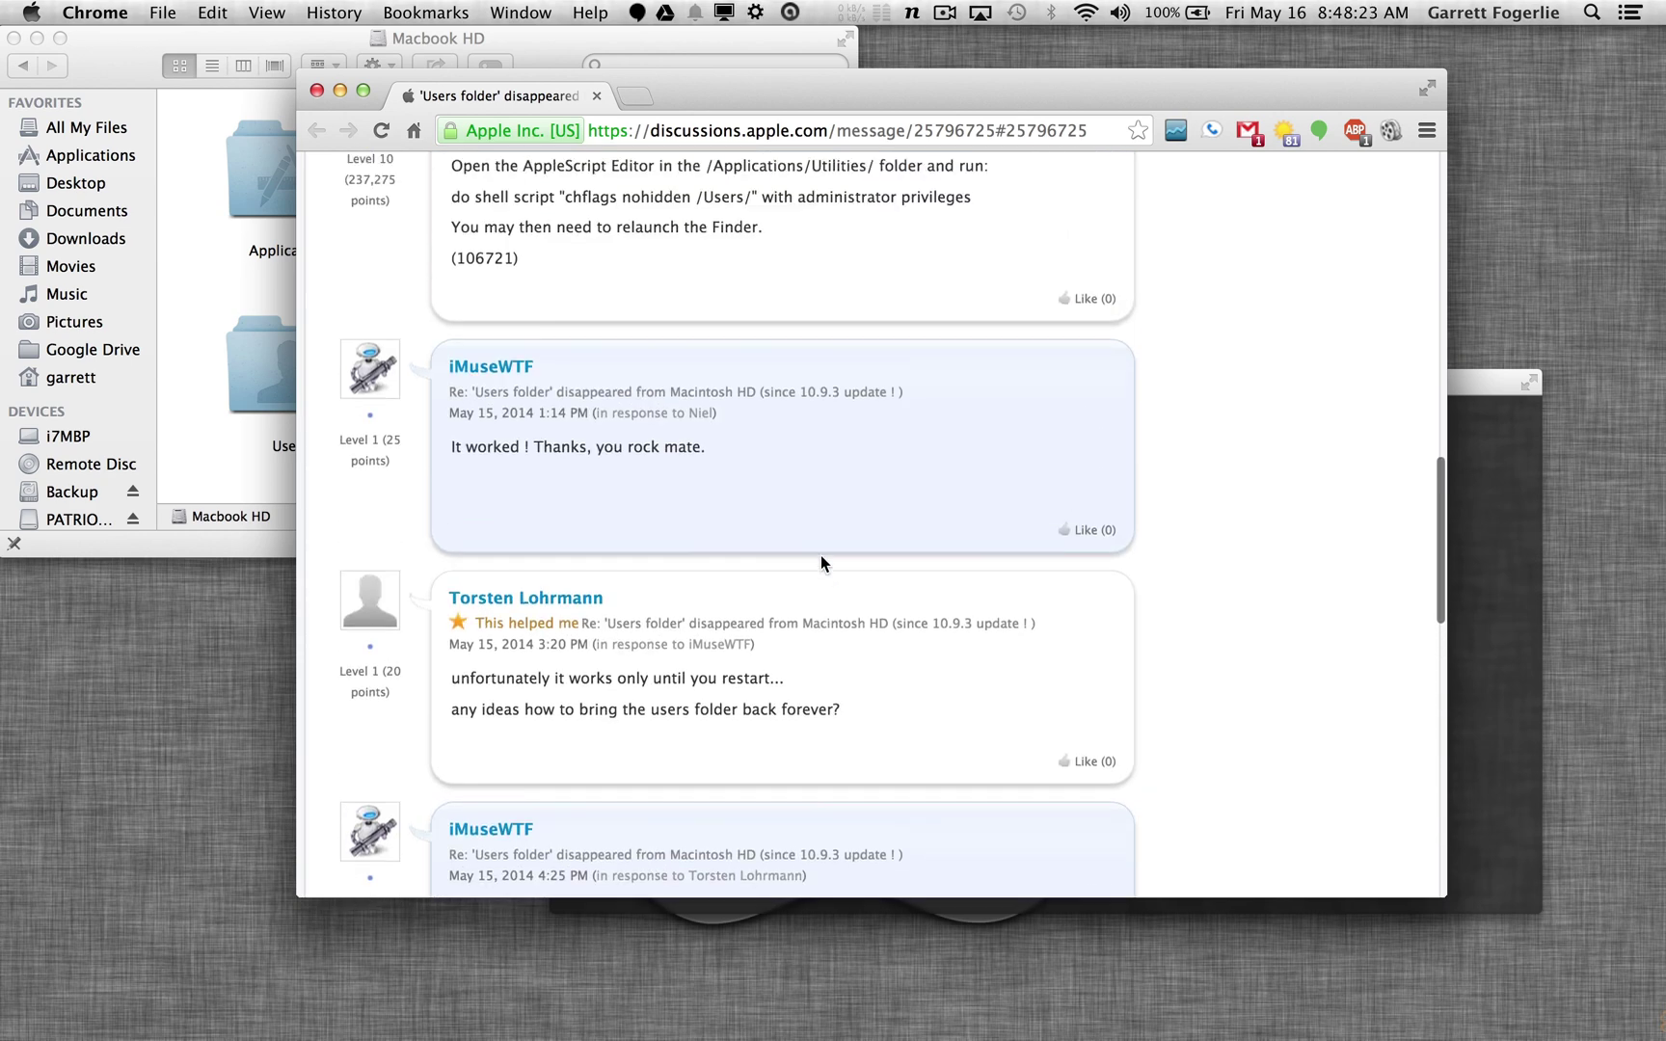
scroll(819, 555, "up", 10)
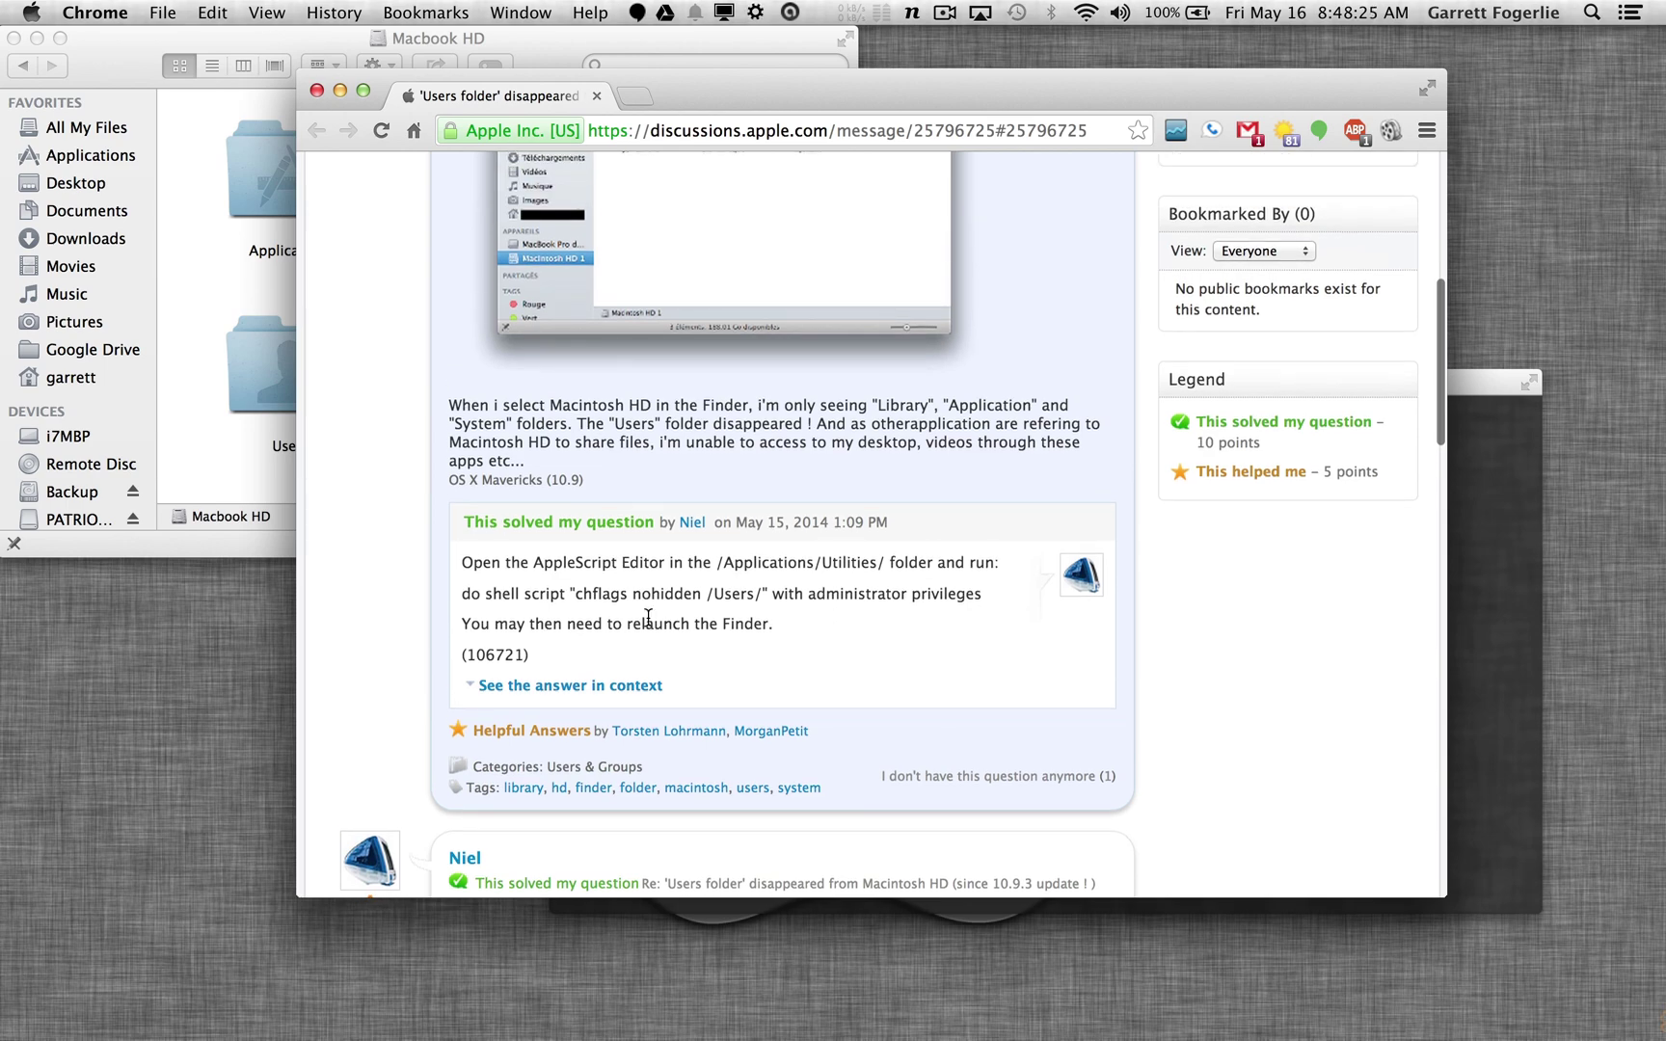
scroll(648, 617, "up", 7)
scroll(648, 621, "down", 14)
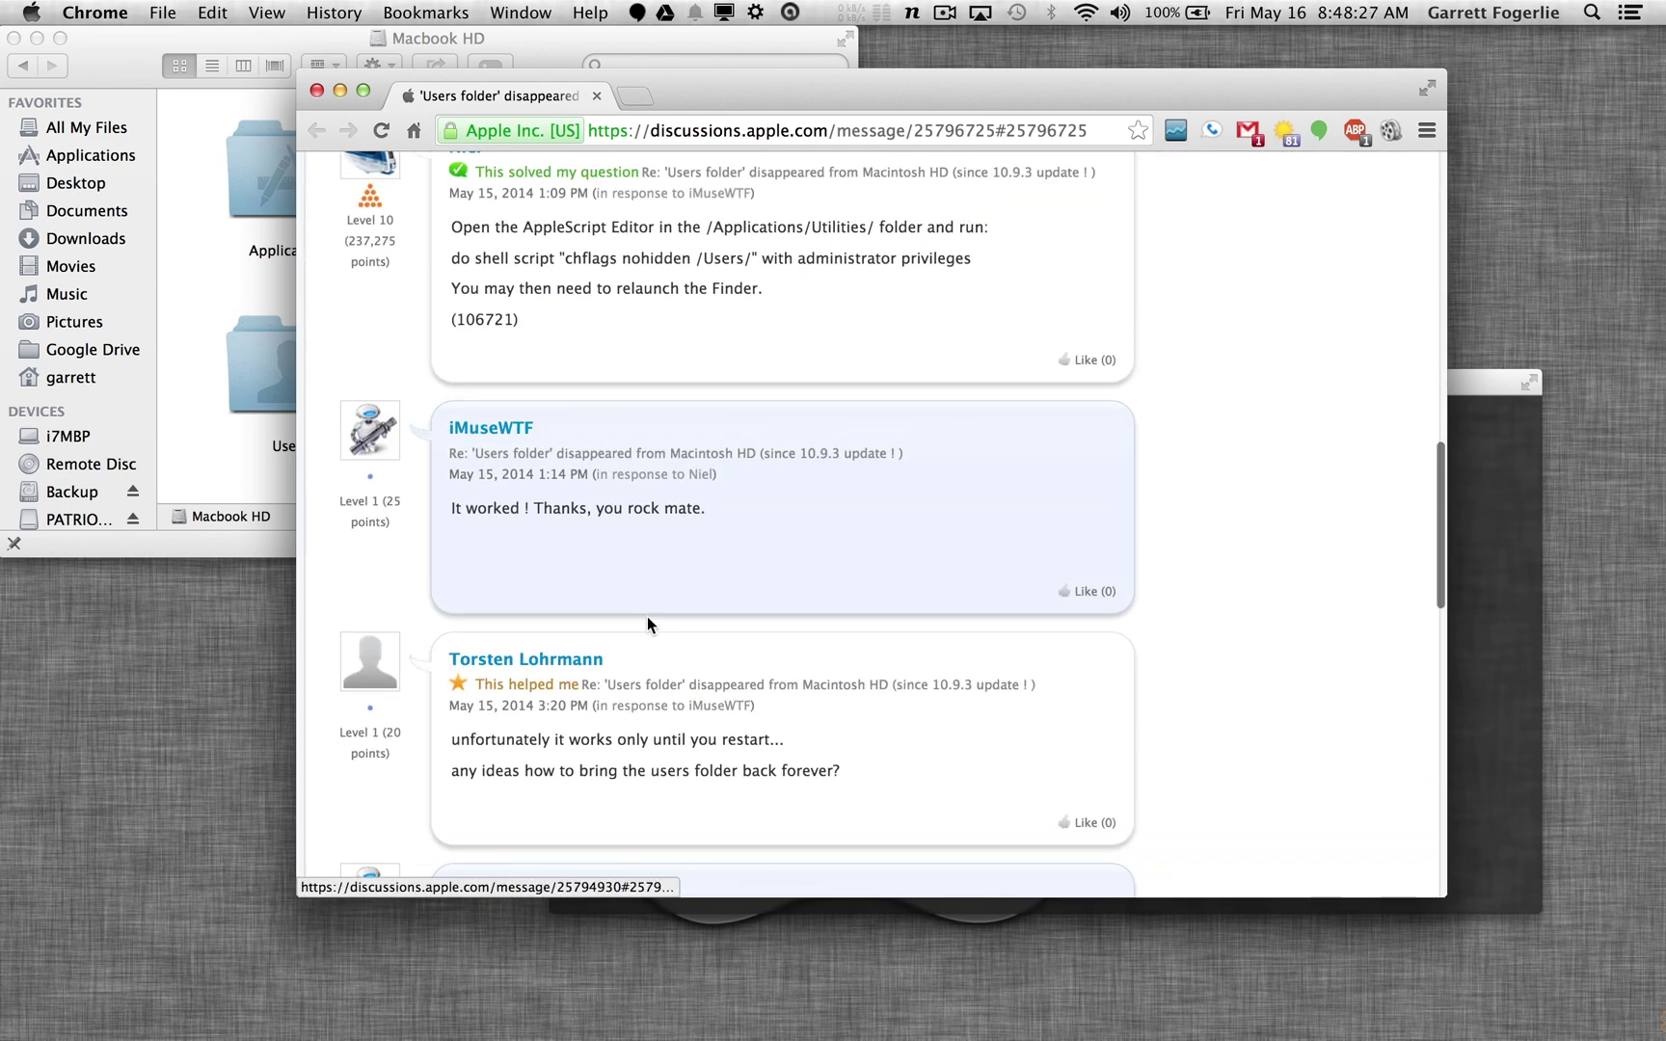
scroll(648, 617, "up", 1)
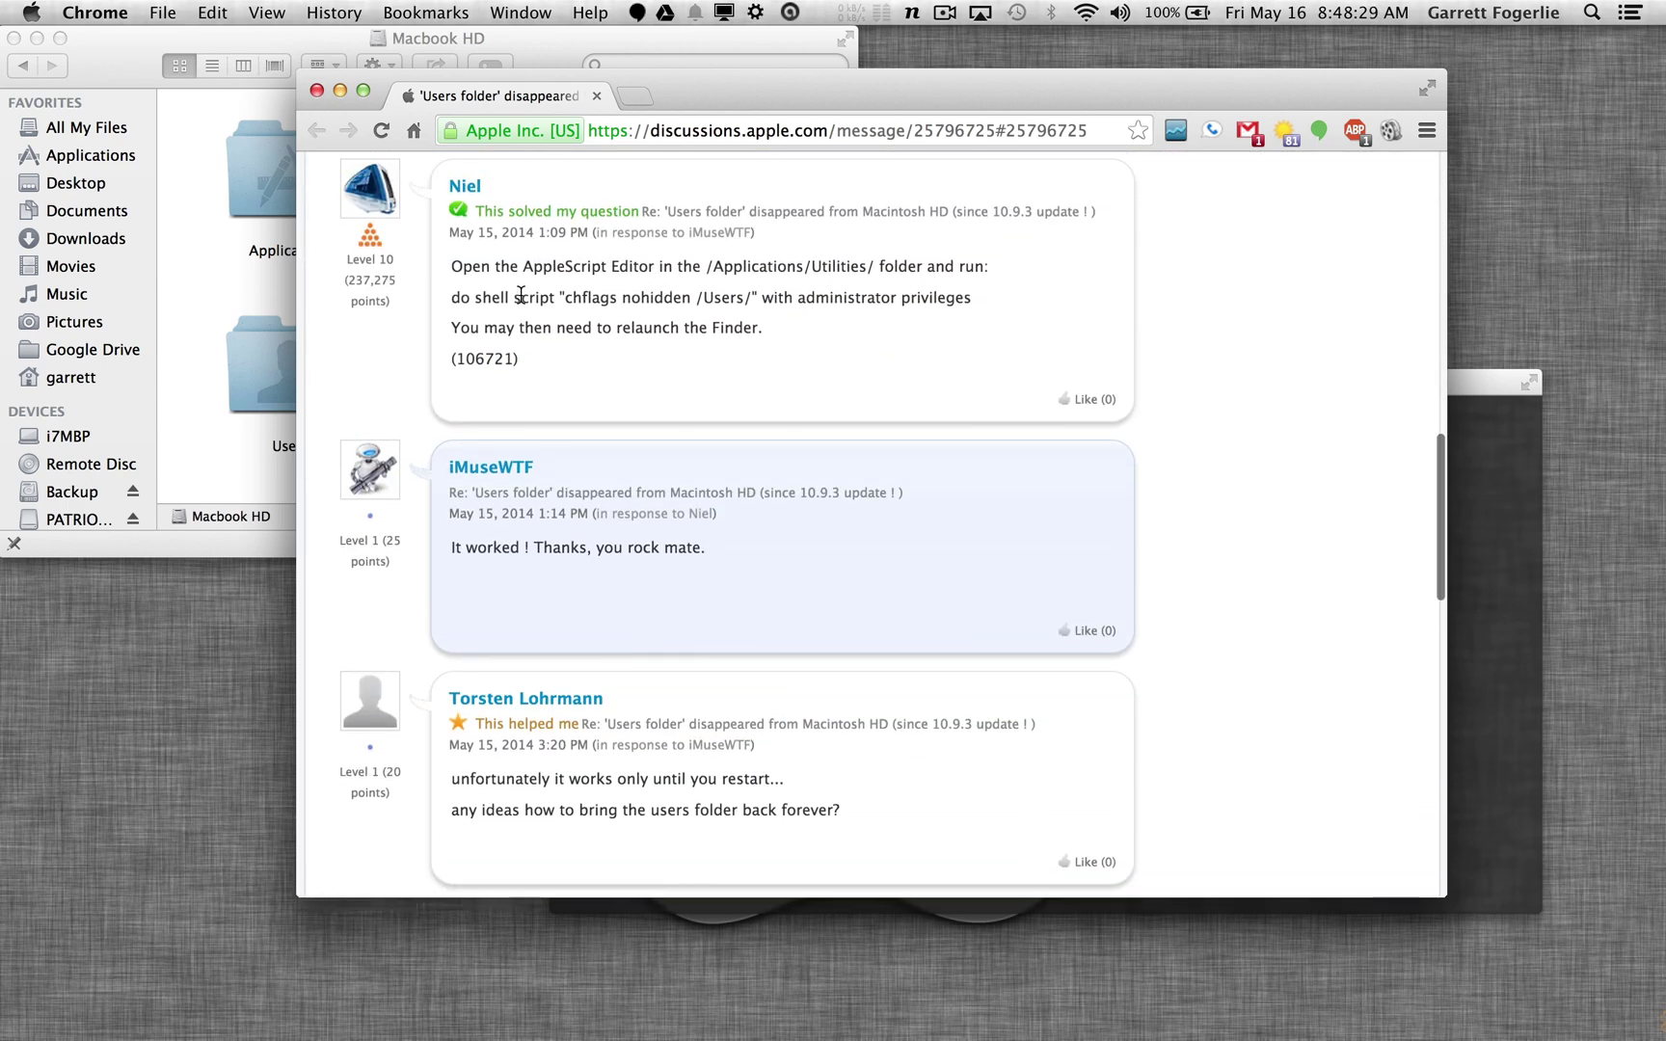
left_click_drag(523, 266, 655, 266)
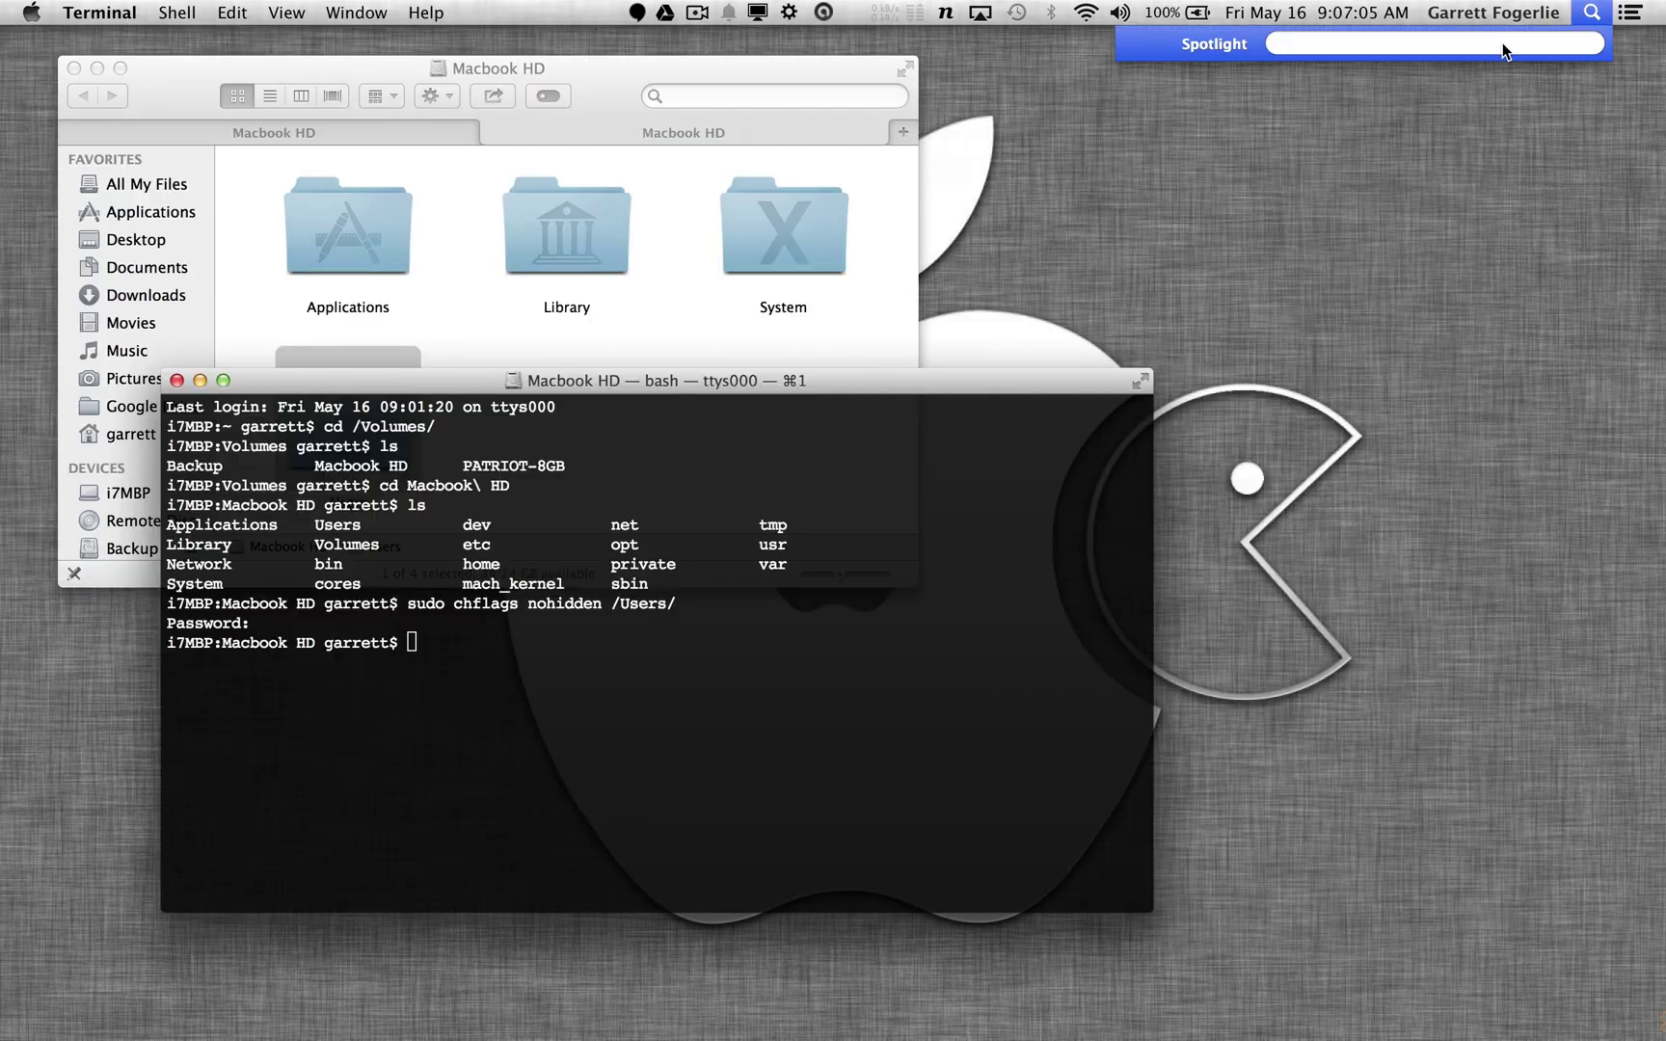
- Launch AppleScript Editor via Spotlight, create a new script, and arrange it beside Terminal
type("appl")
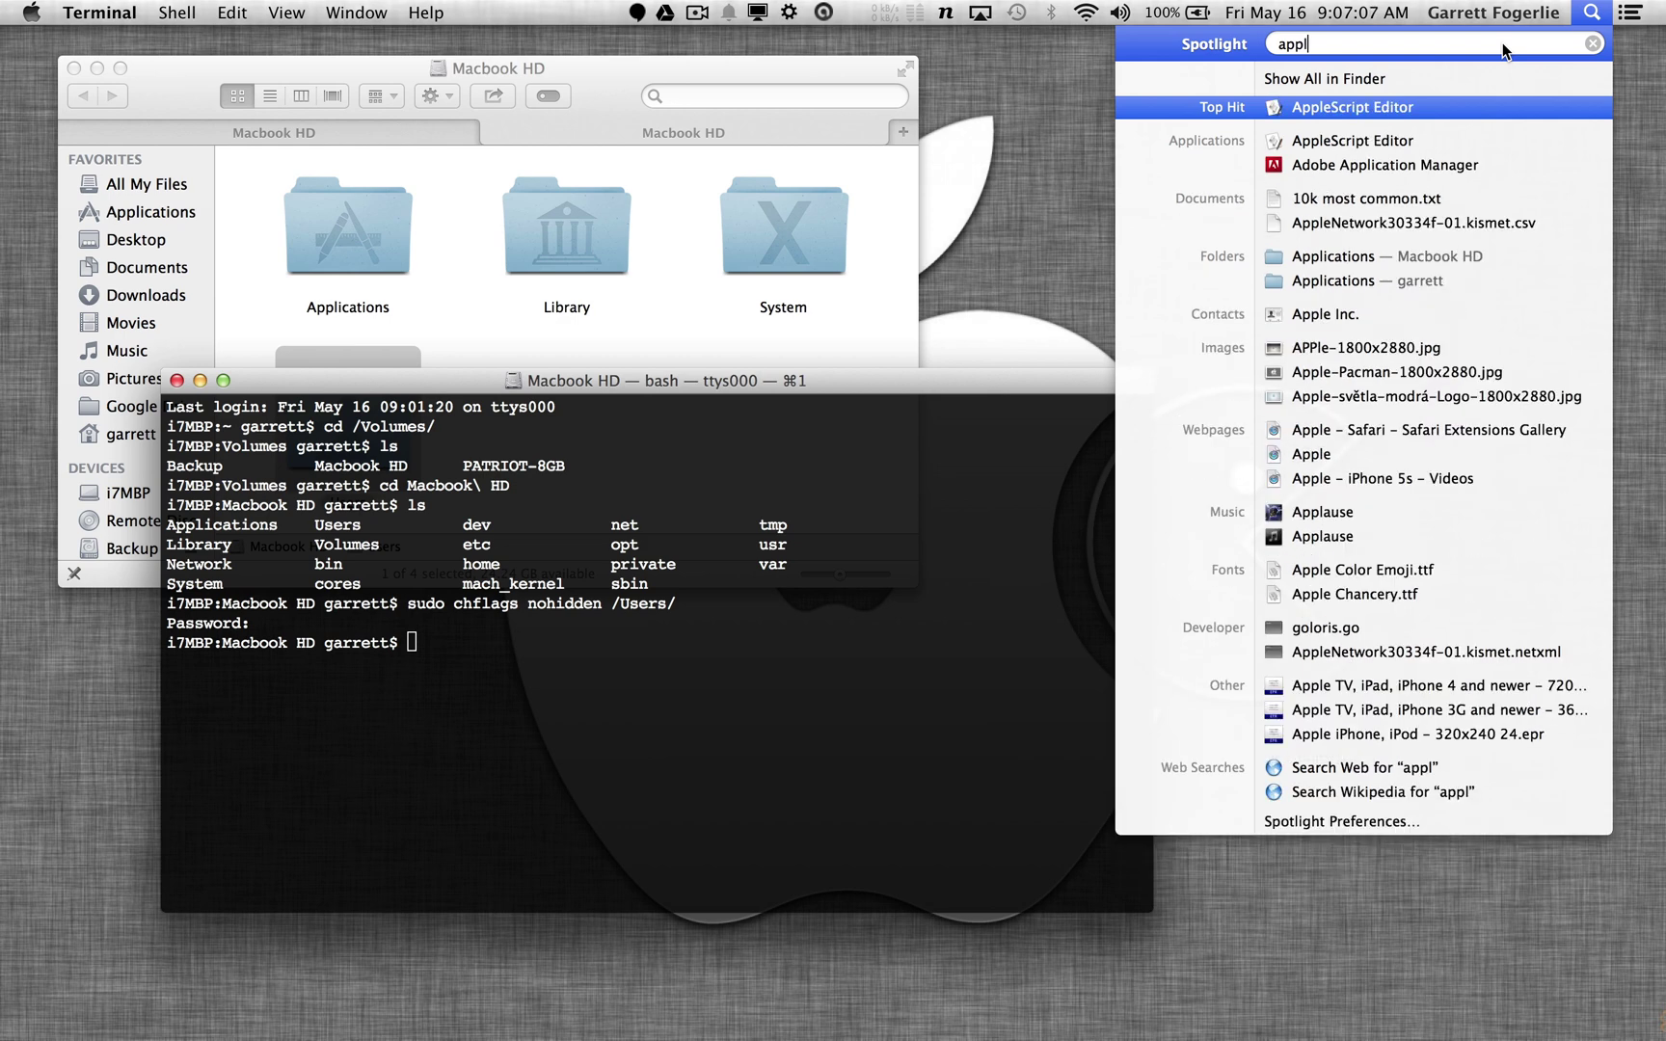
left_click(1321, 110)
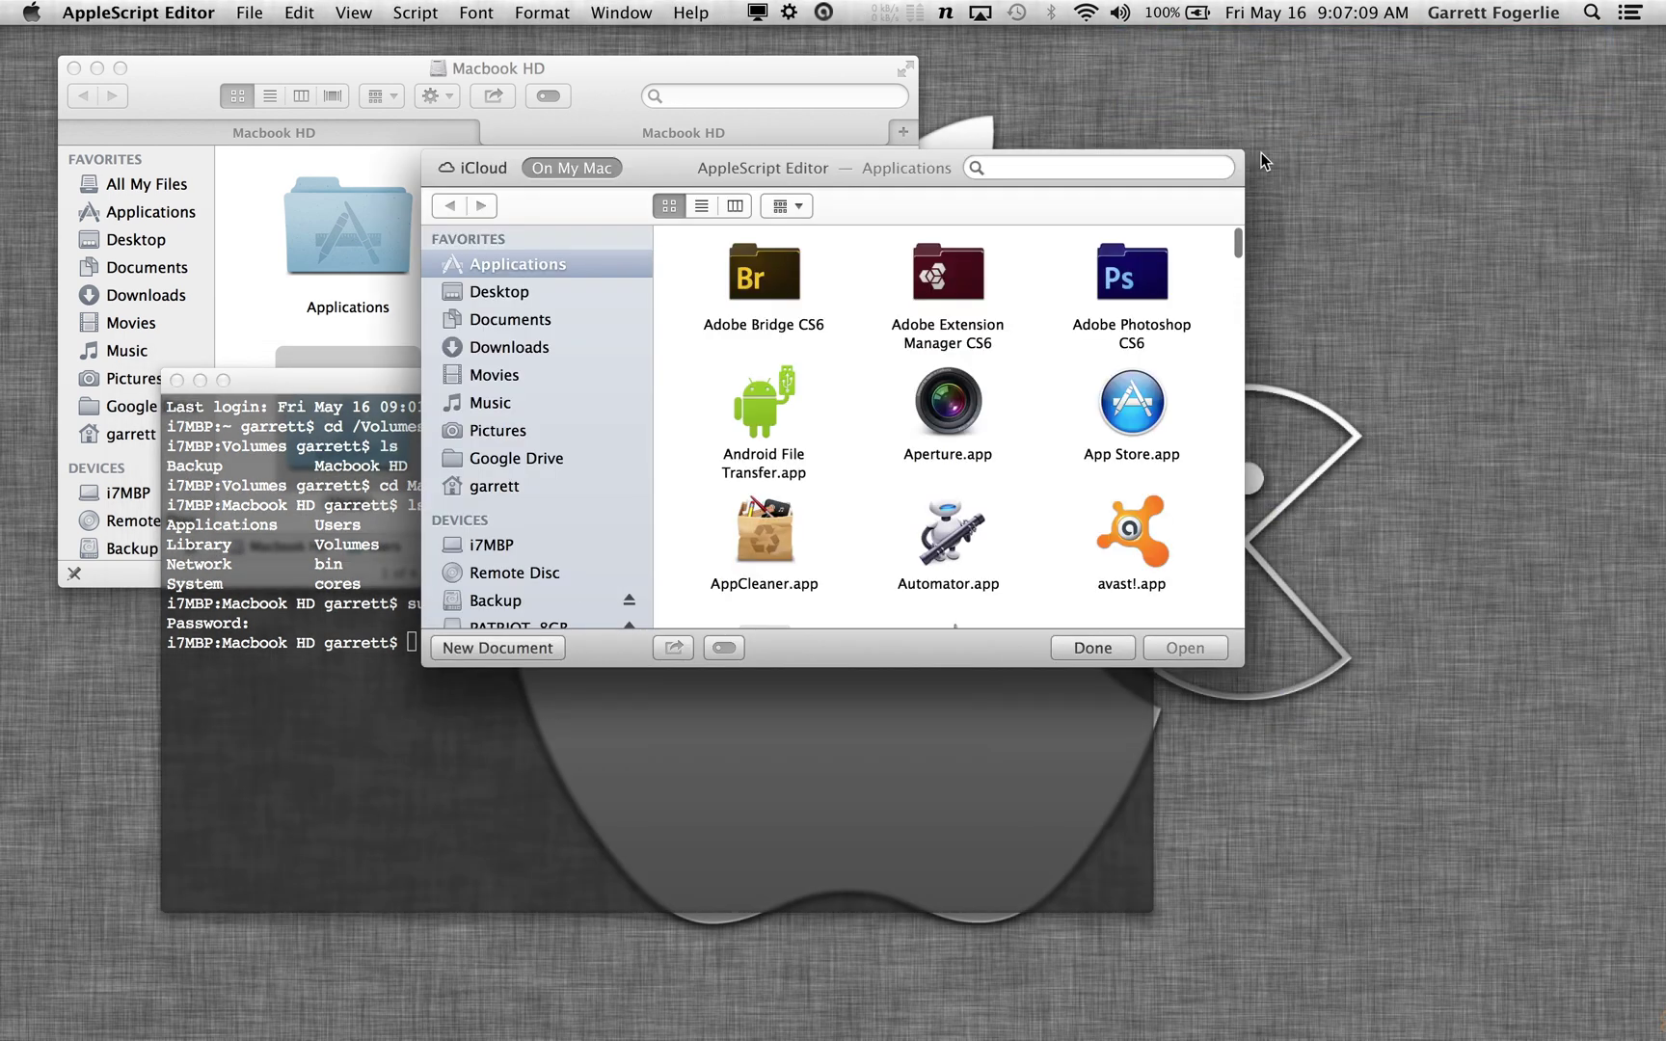
left_click(498, 648)
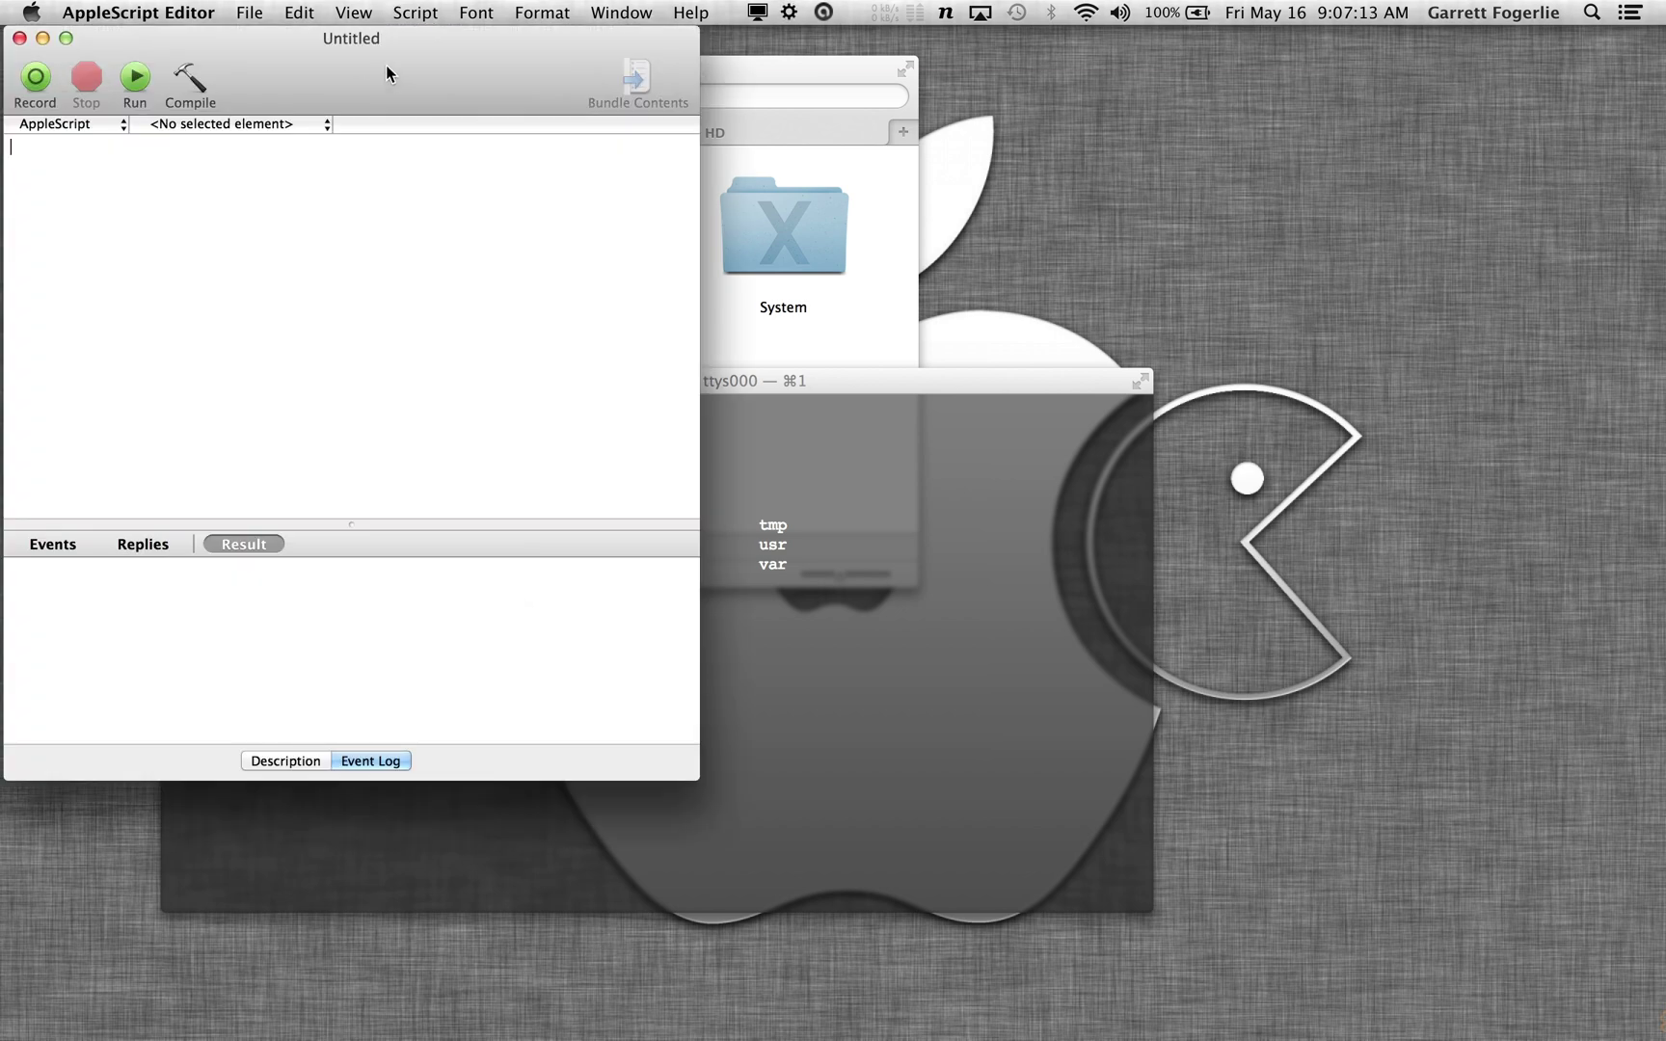
left_click_drag(380, 53, 852, 137)
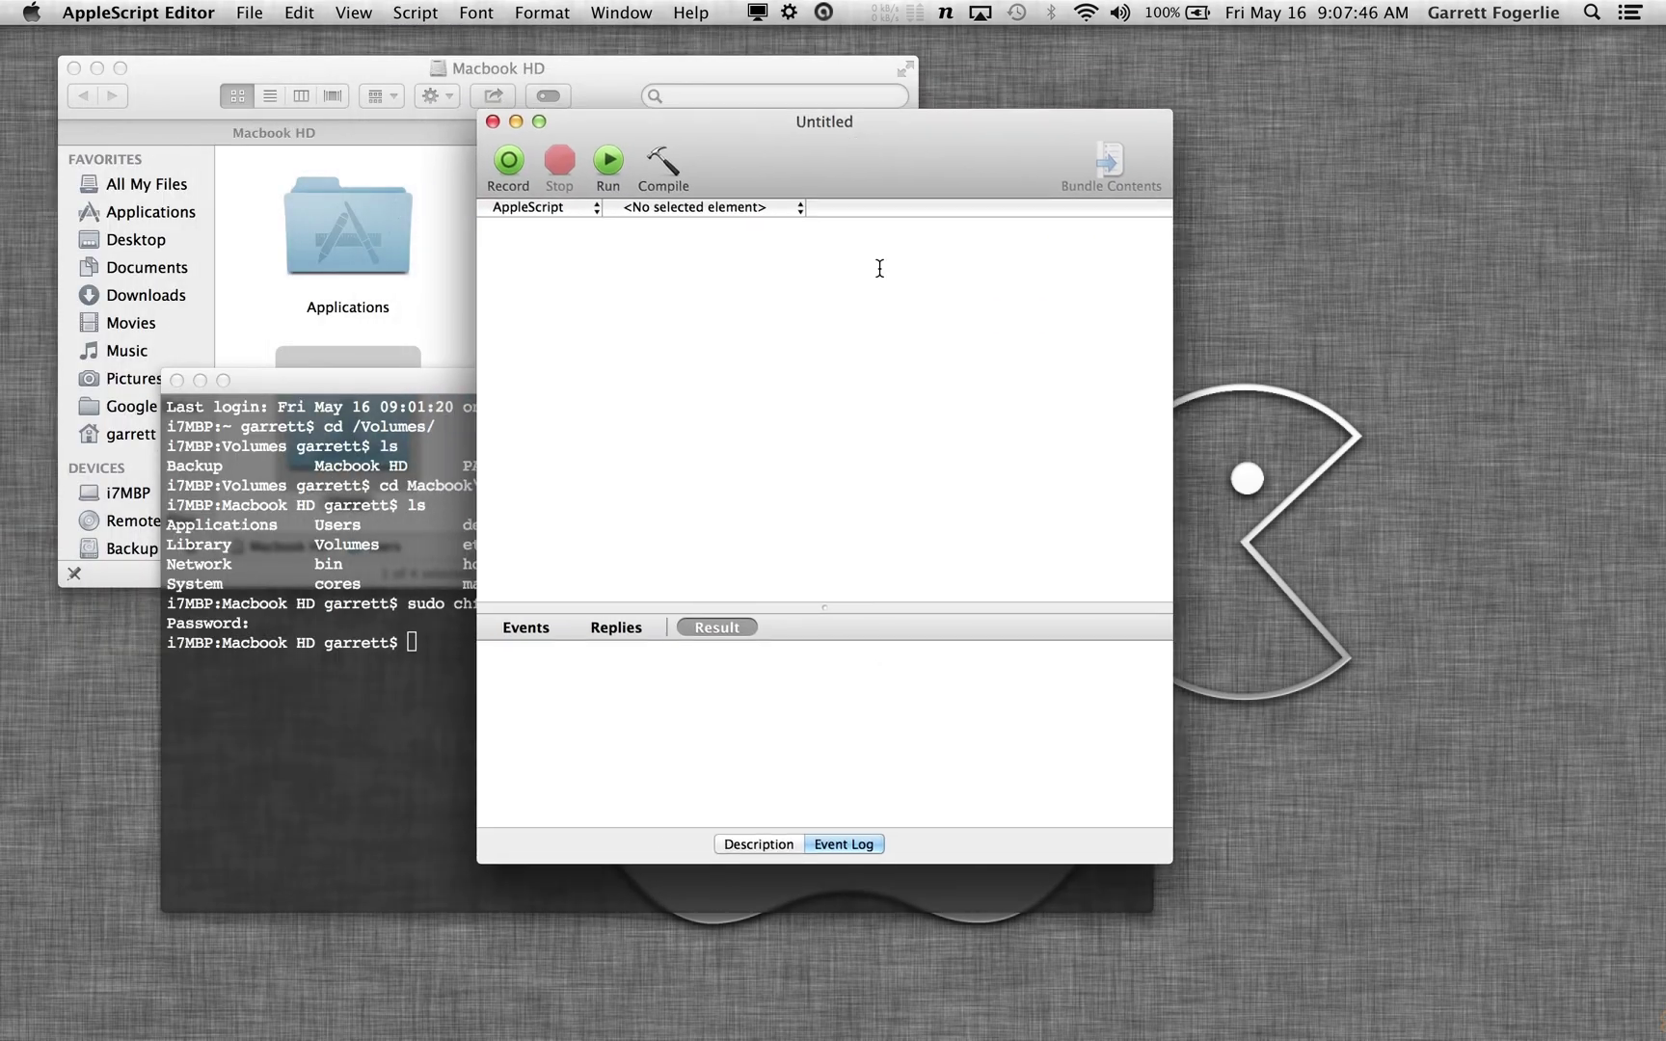
left_click_drag(866, 125, 1079, 141)
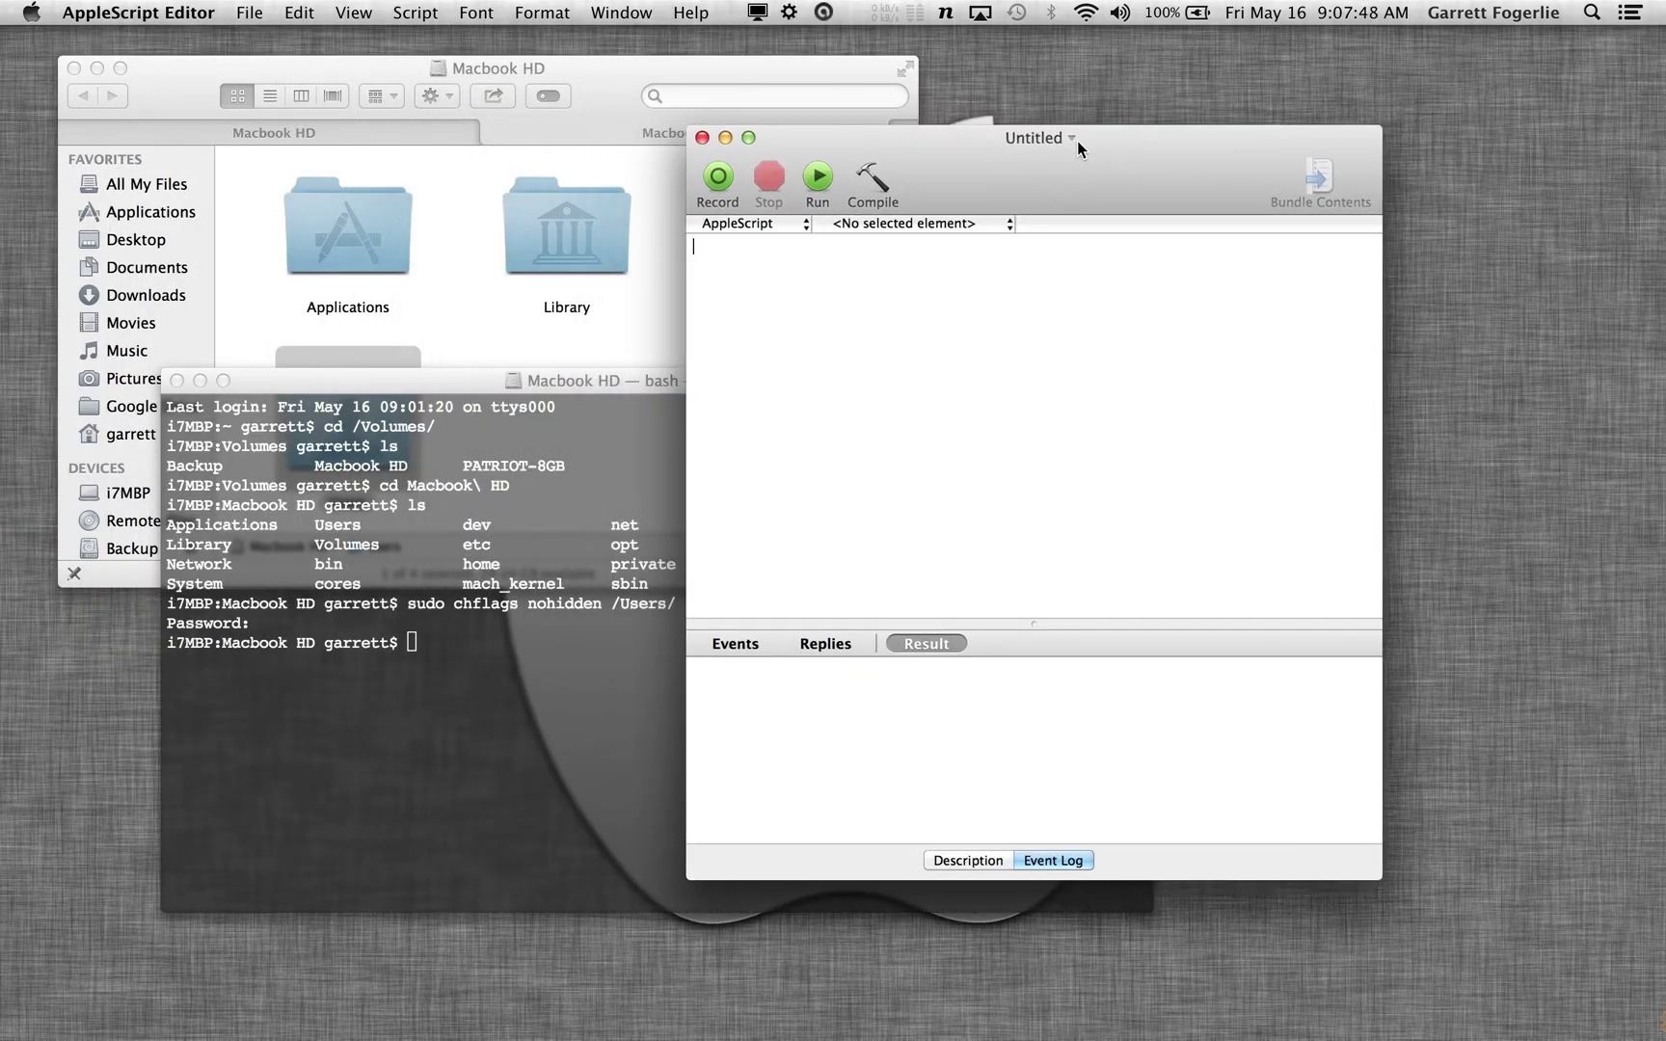
left_click(571, 377)
left_click_drag(571, 380, 491, 378)
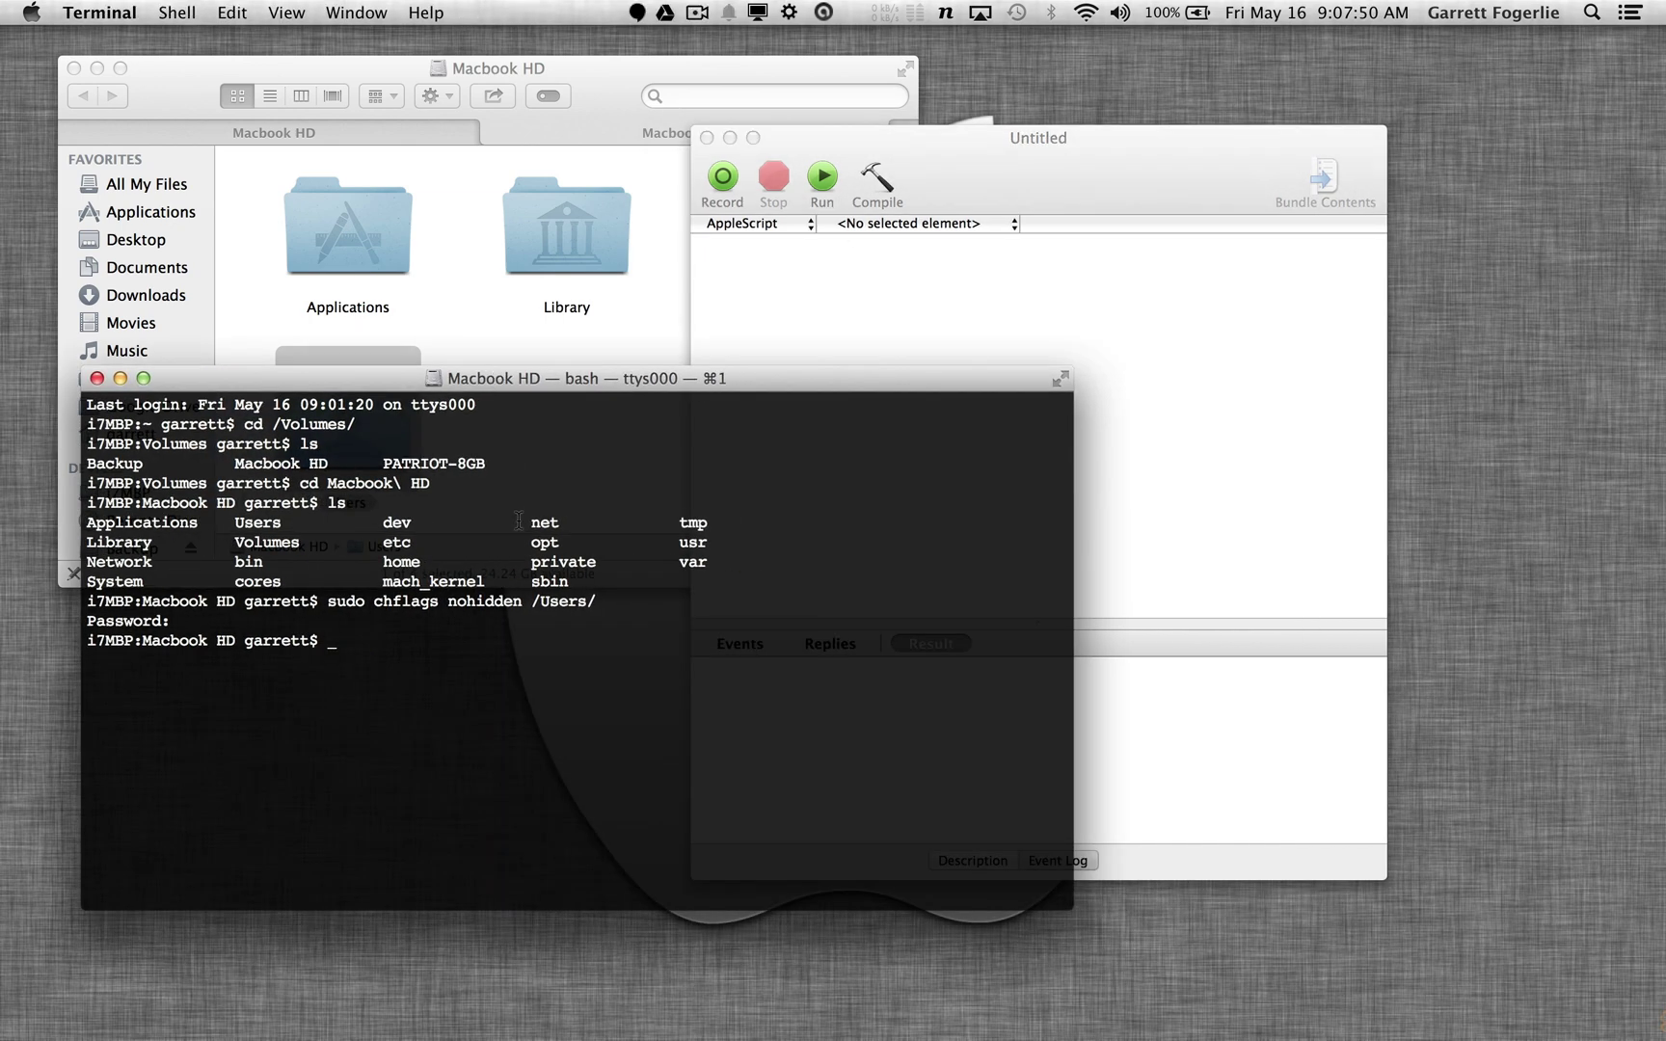
left_click(816, 318)
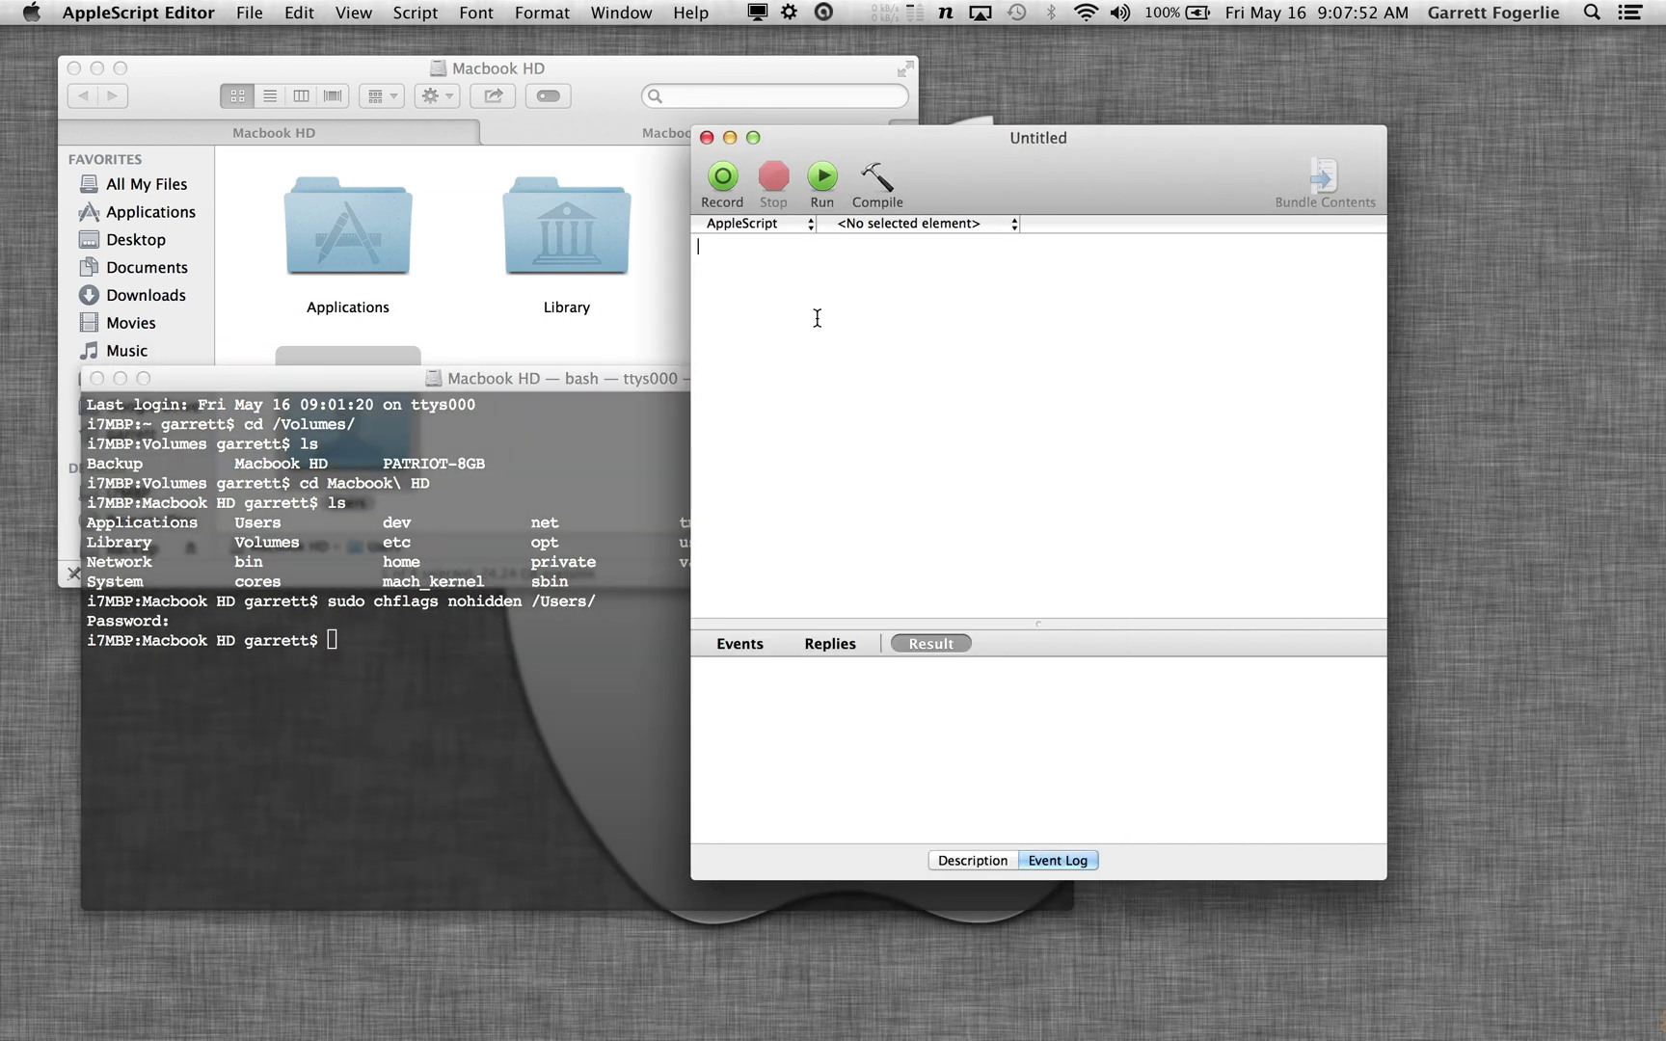
- Type tell application "Terminal" followed by an empty do shell script "" line
type("te")
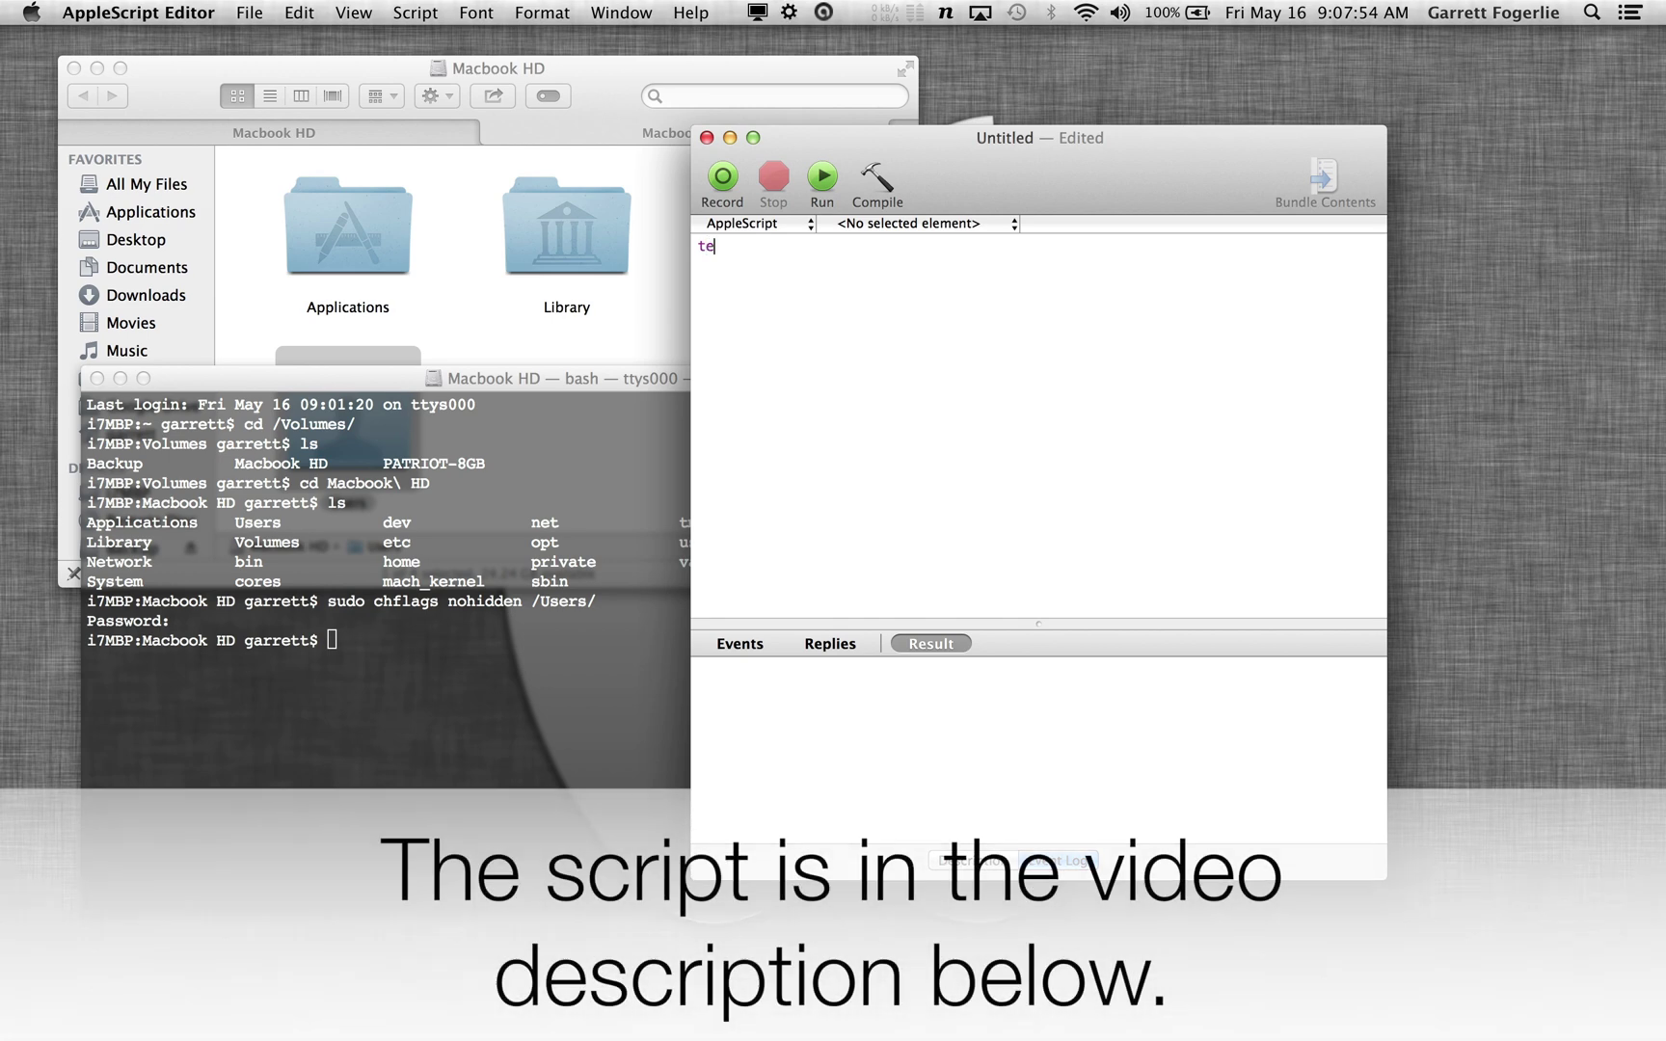
type("ll application \"T\"")
key("Left")
type("Ter")
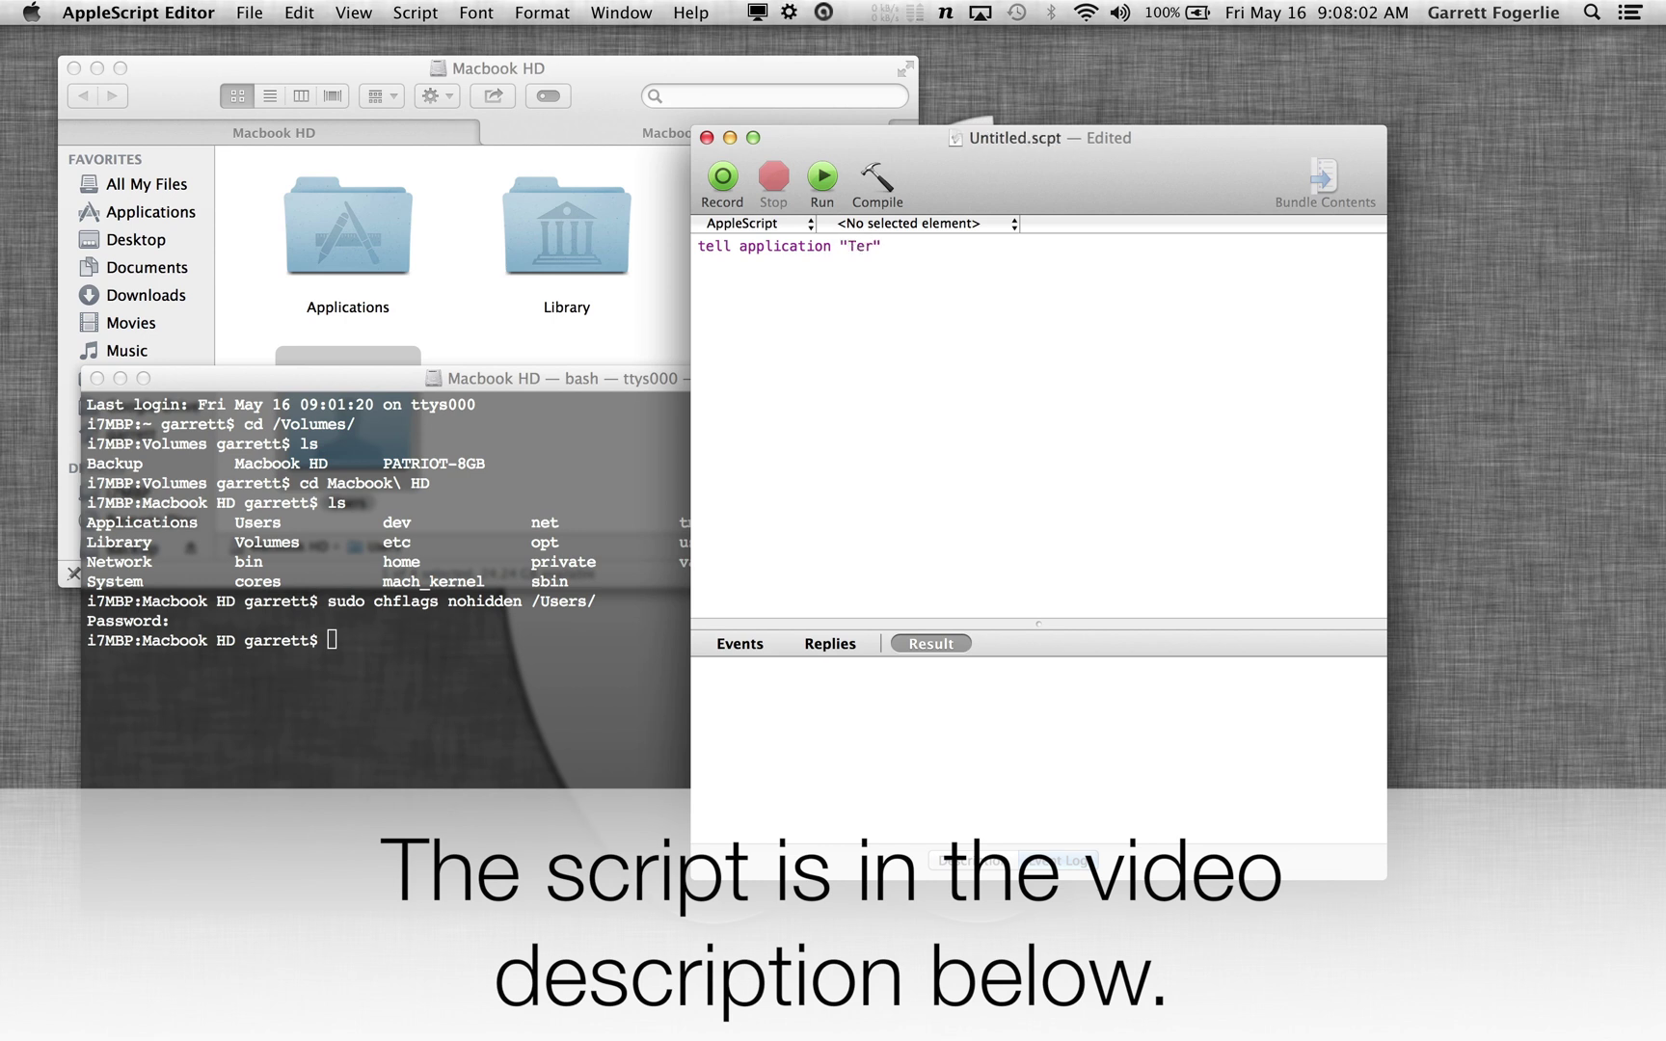
type("minal")
key("Return")
type("do shell script ")
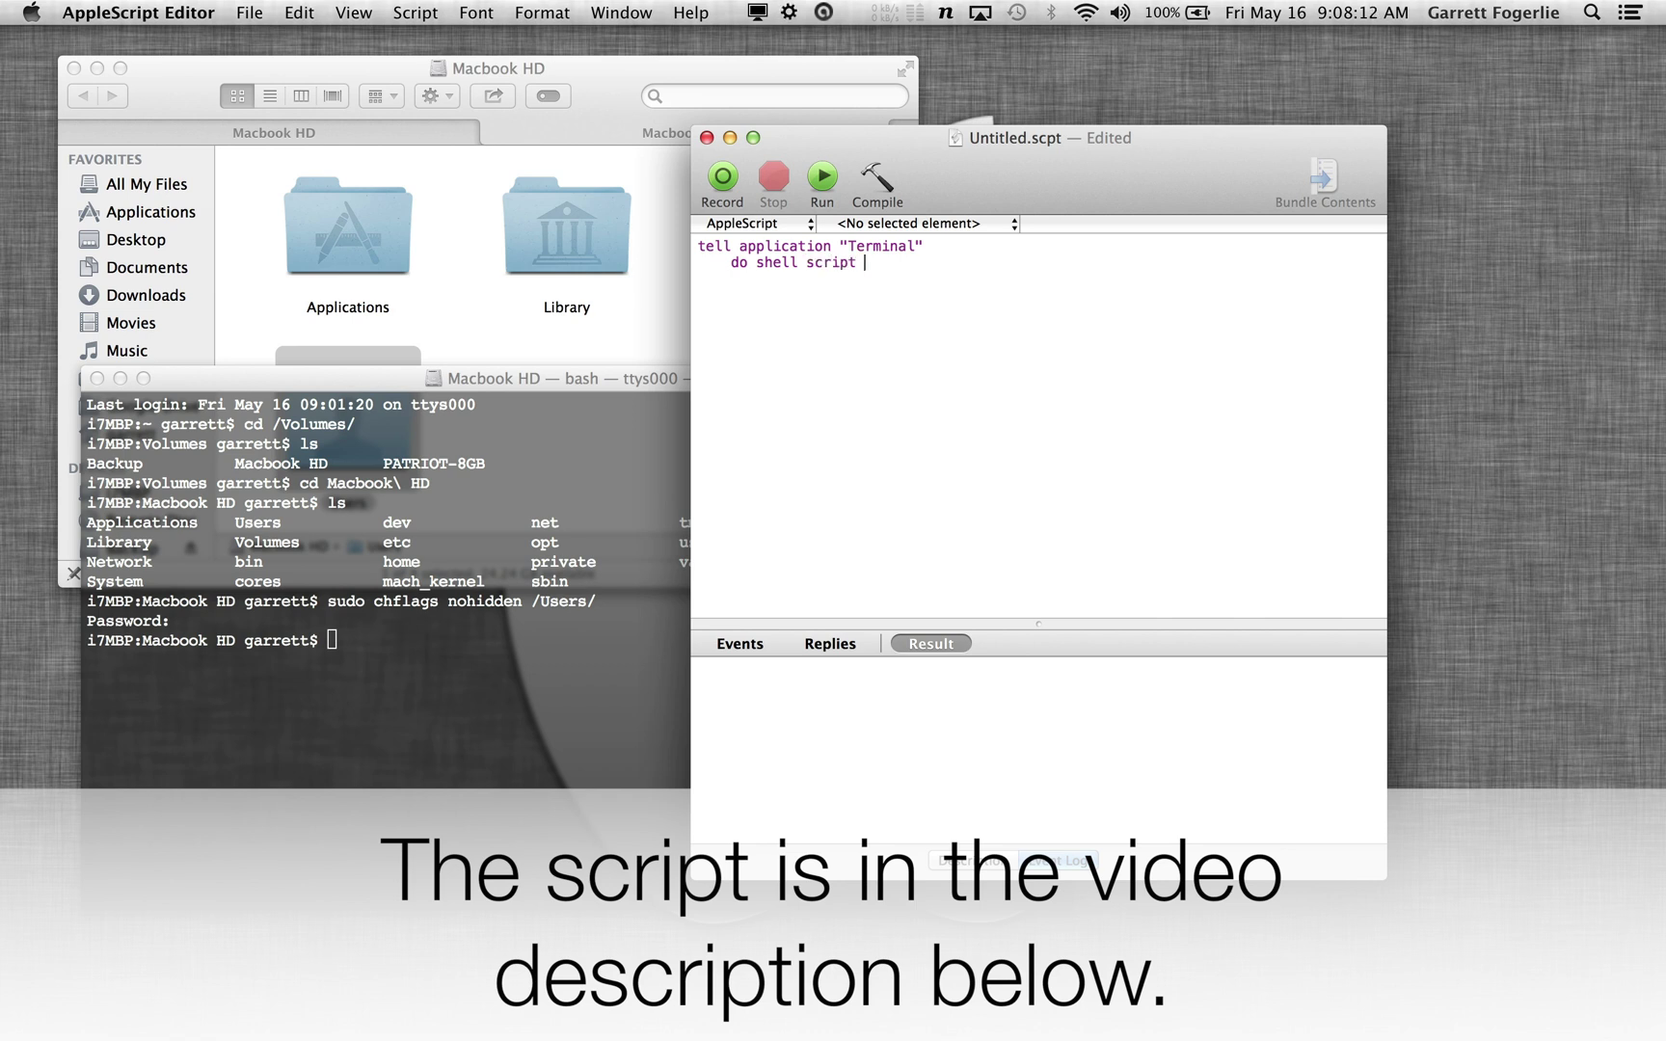
type("\"\"")
key("Left")
left_click(348, 599)
left_click_drag(331, 600, 470, 617)
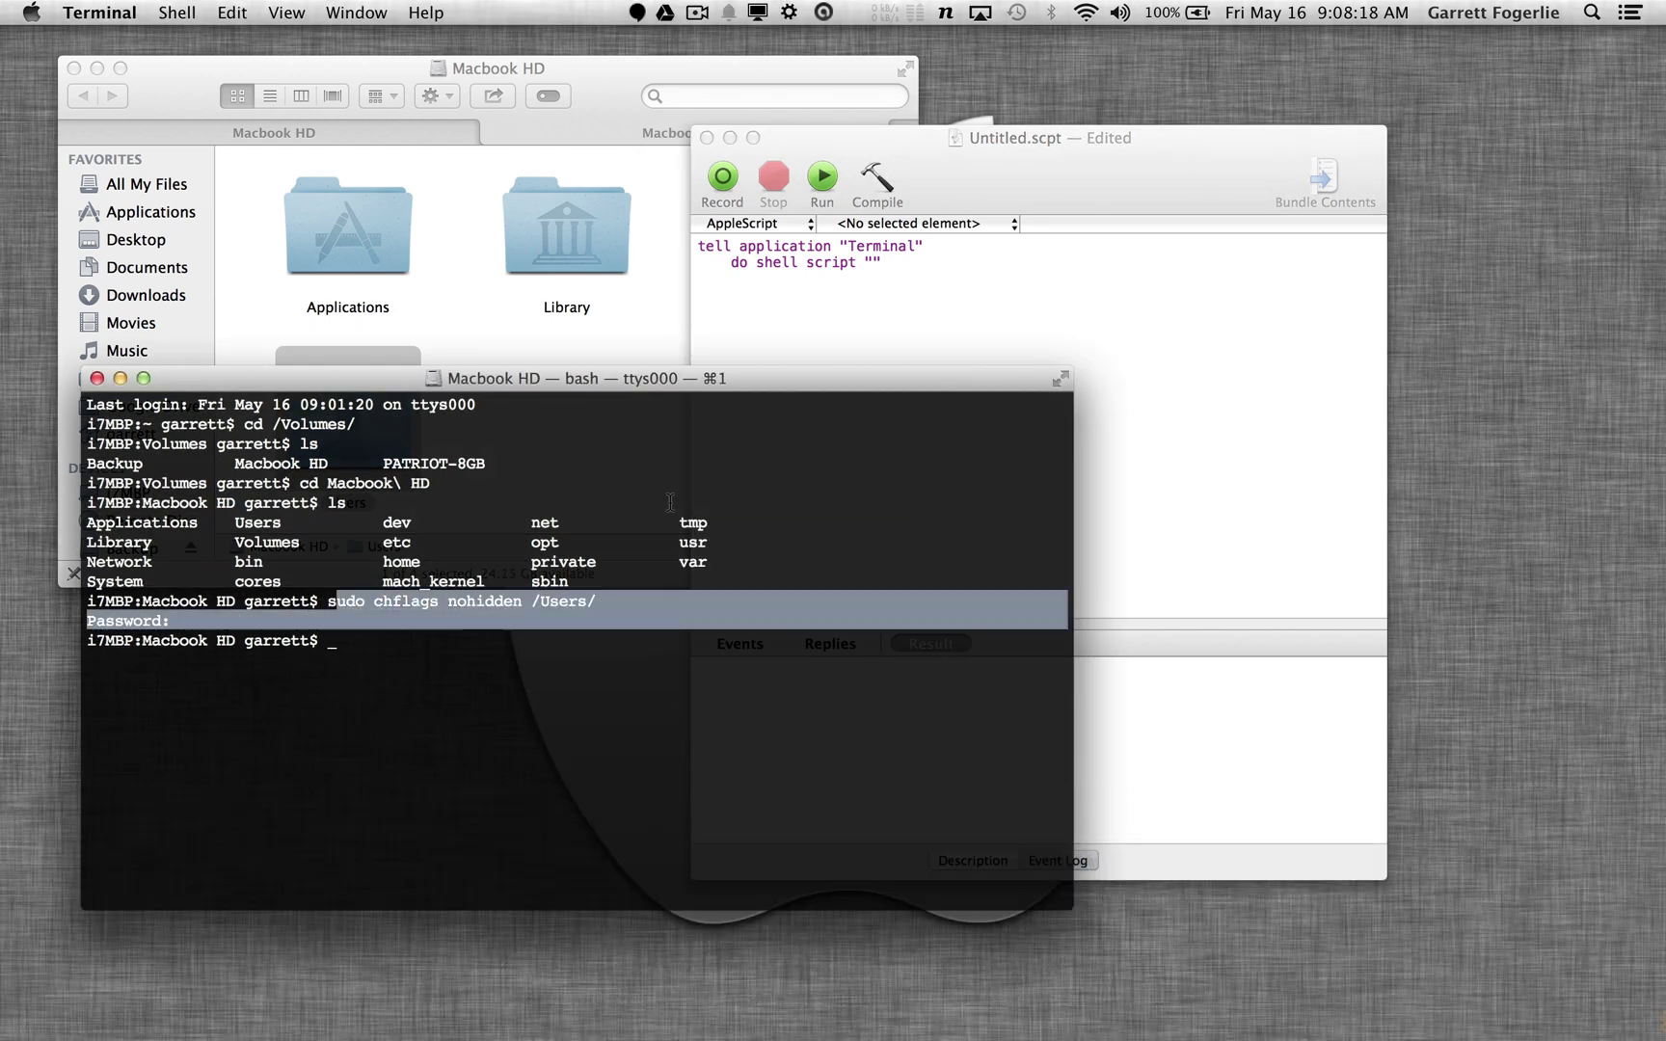
left_click(879, 294)
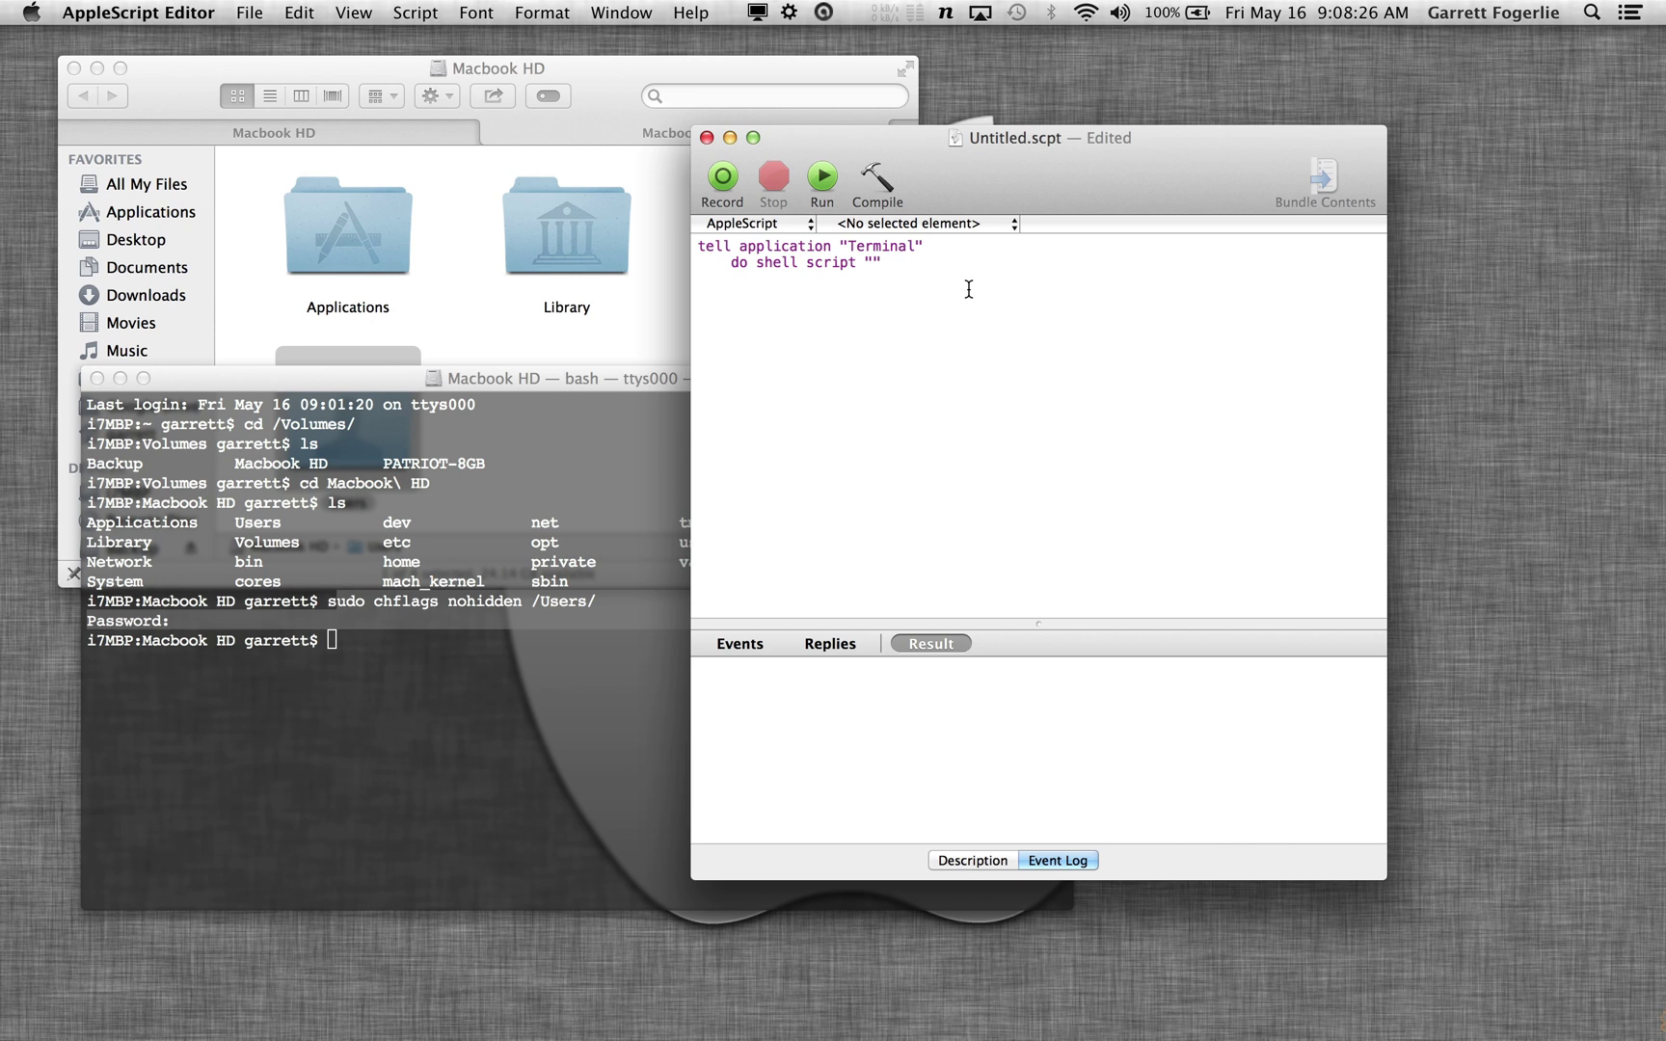
- Complete the line as chflags nohidden /Users with a password placeholder and administrator privileges, then type end tell
type("chflags nohidden /Users\"")
left_click_drag(879, 266, 1011, 274)
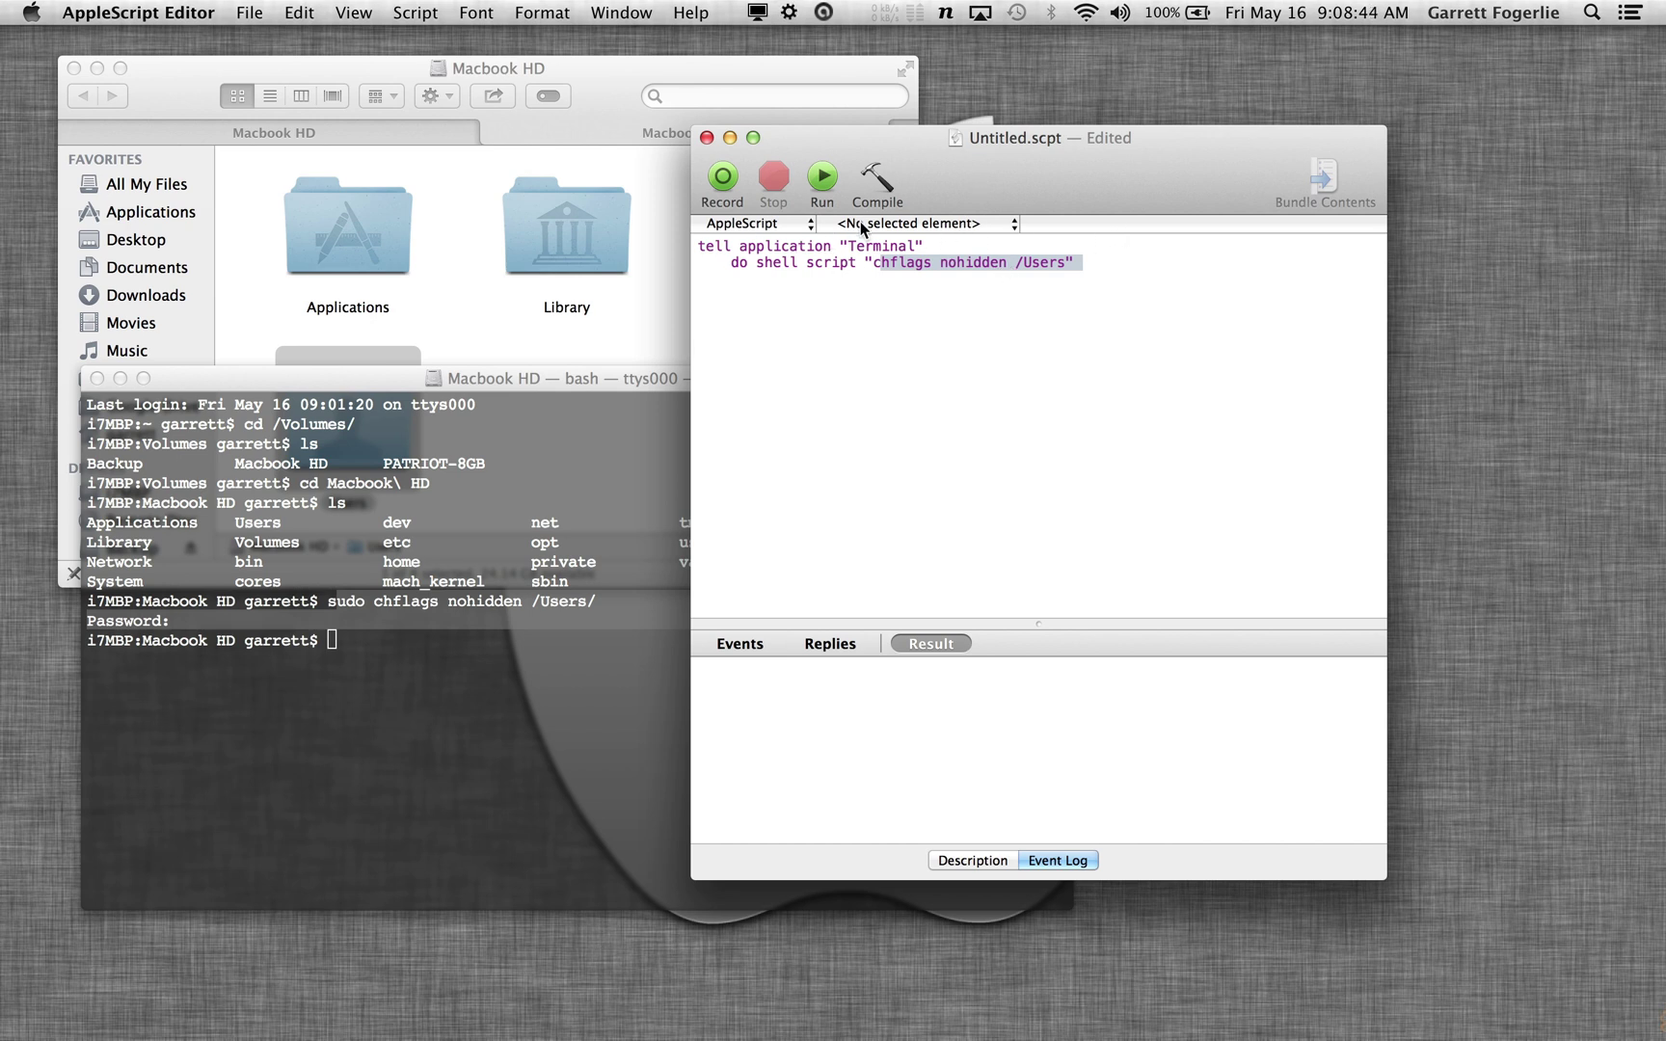
left_click(873, 267, "shift")
left_click(1095, 267)
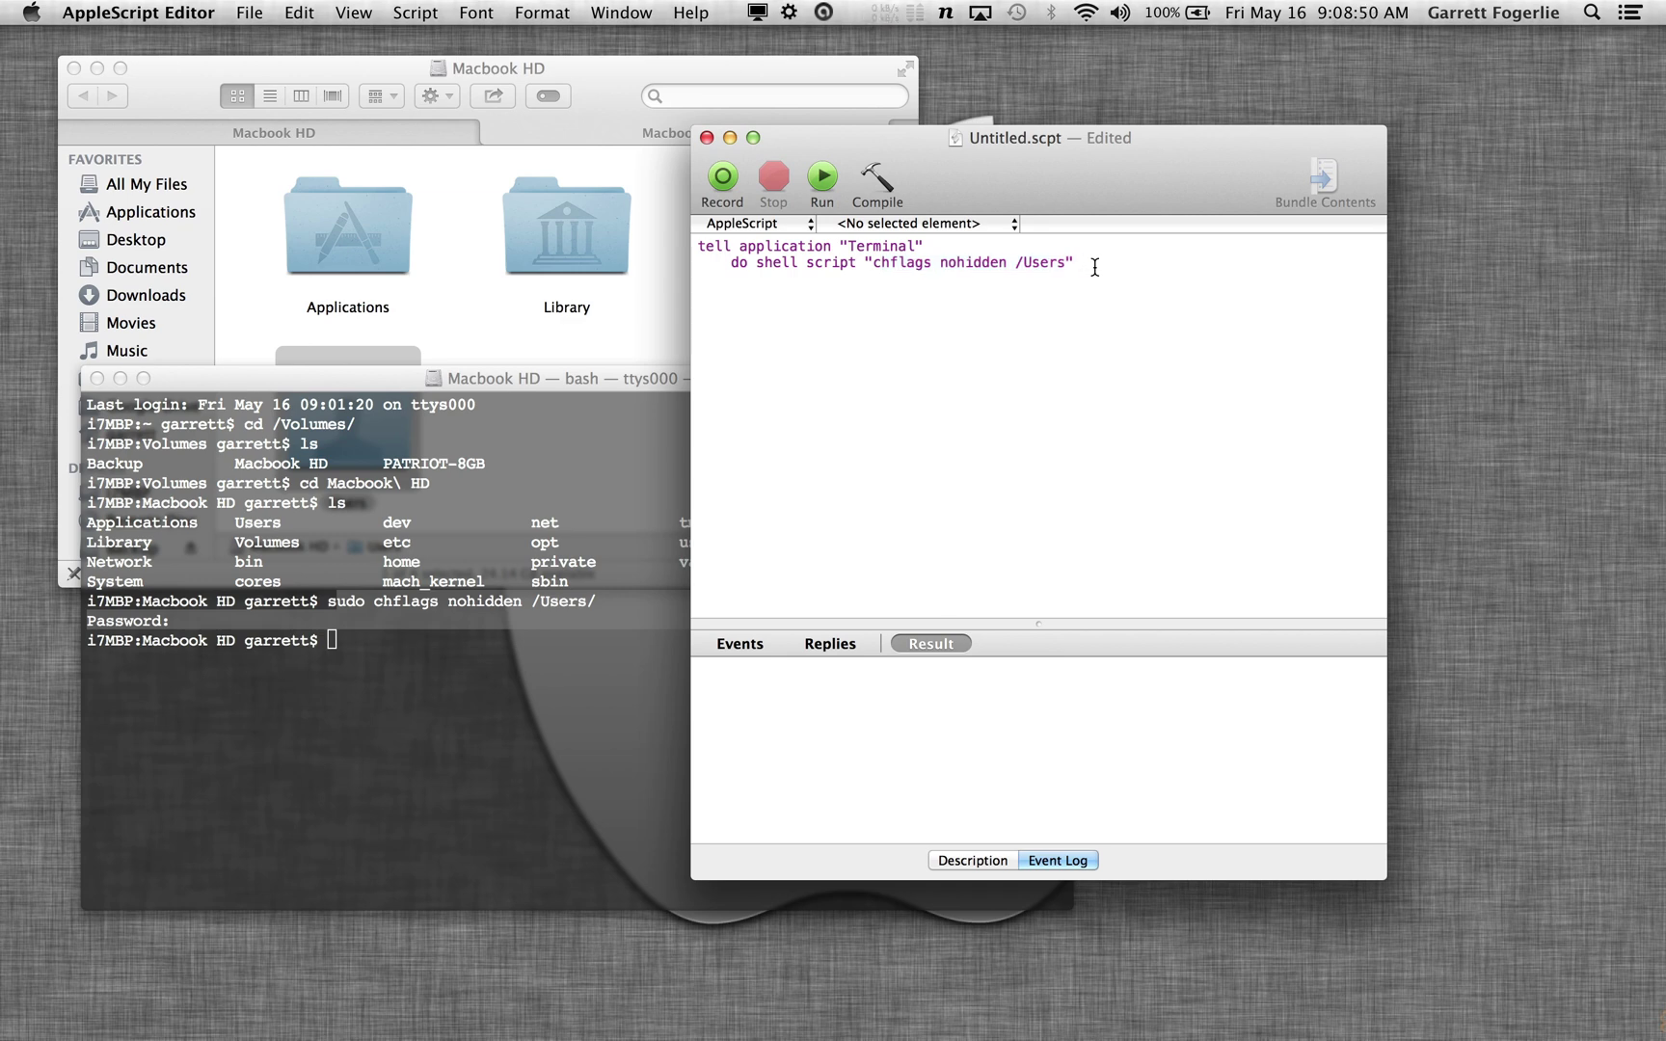
type("password \"\"")
key("Left")
type("yourLoginPassword\"")
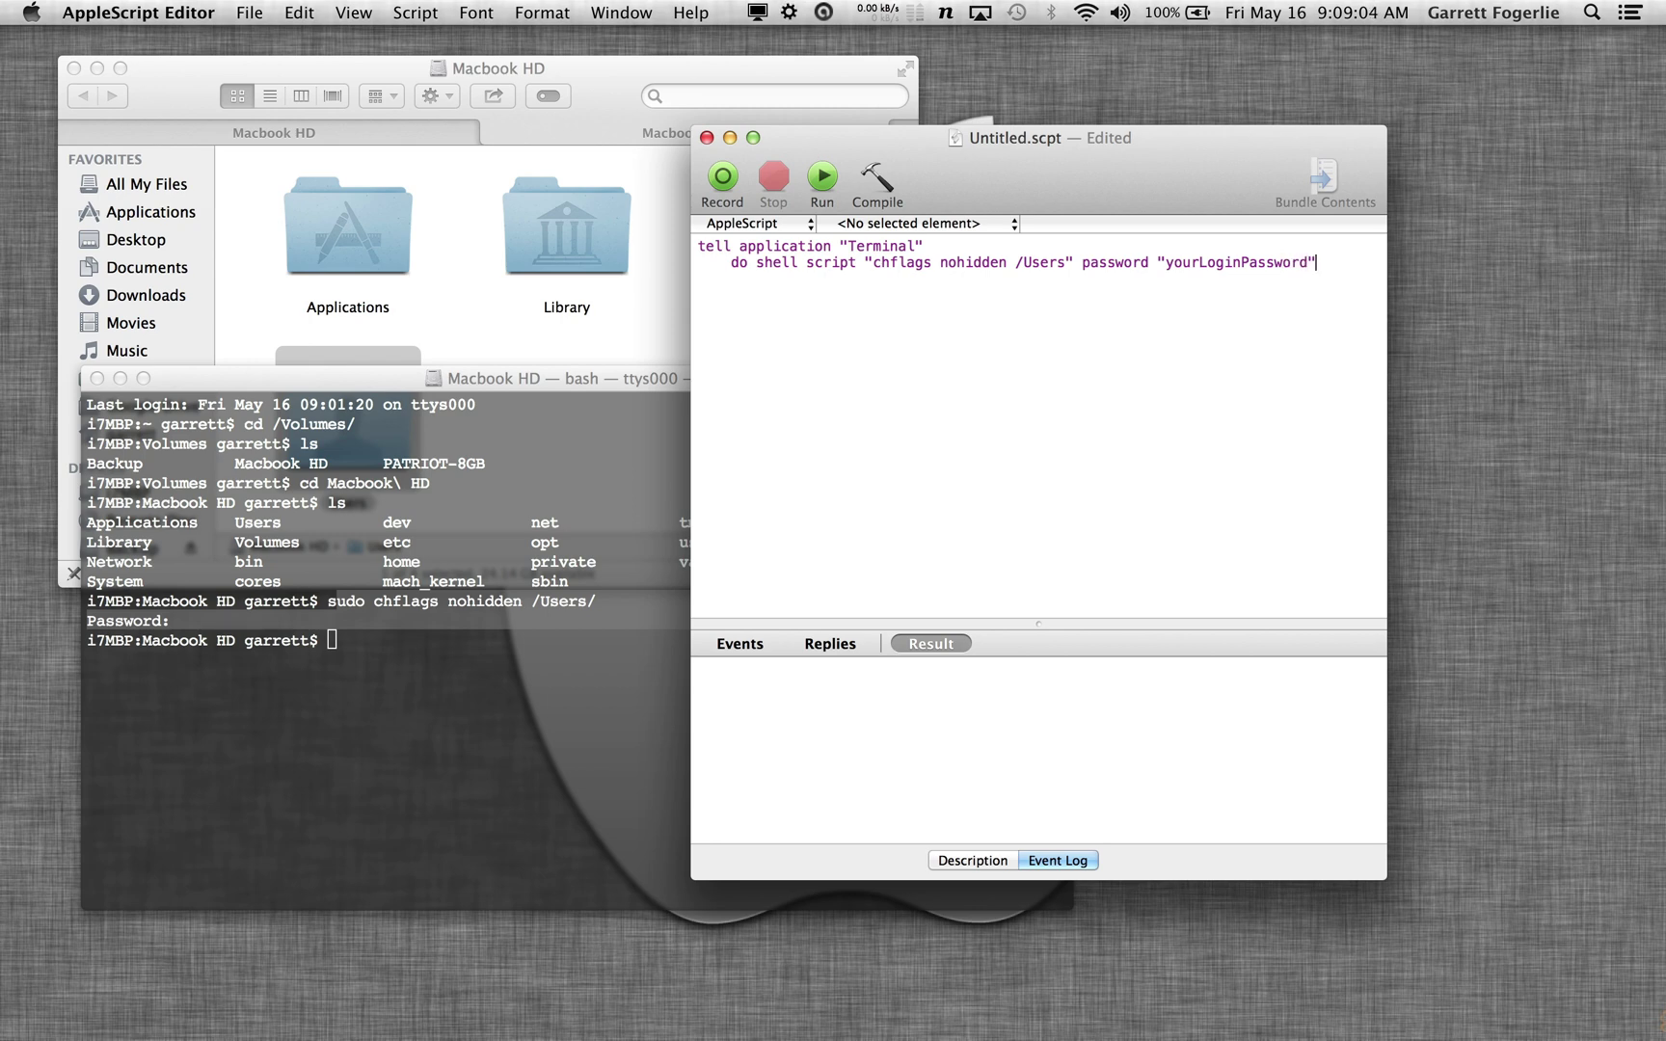
type(" with administrator pr")
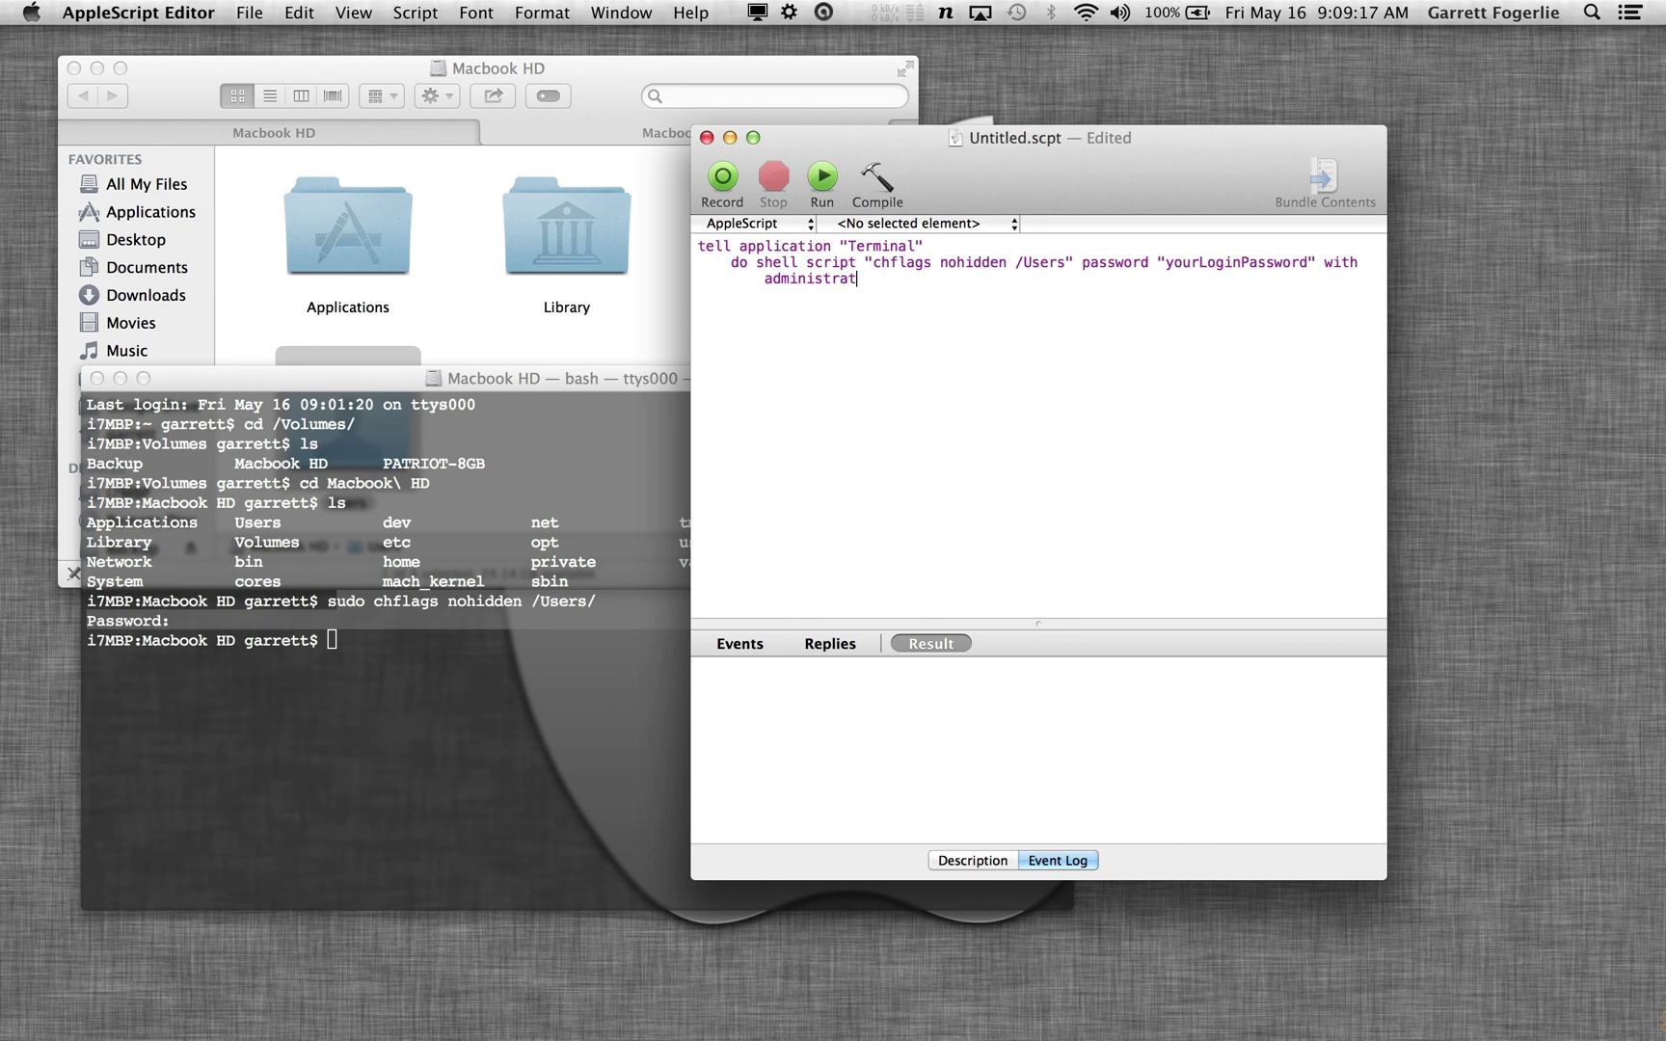
type("ivileges")
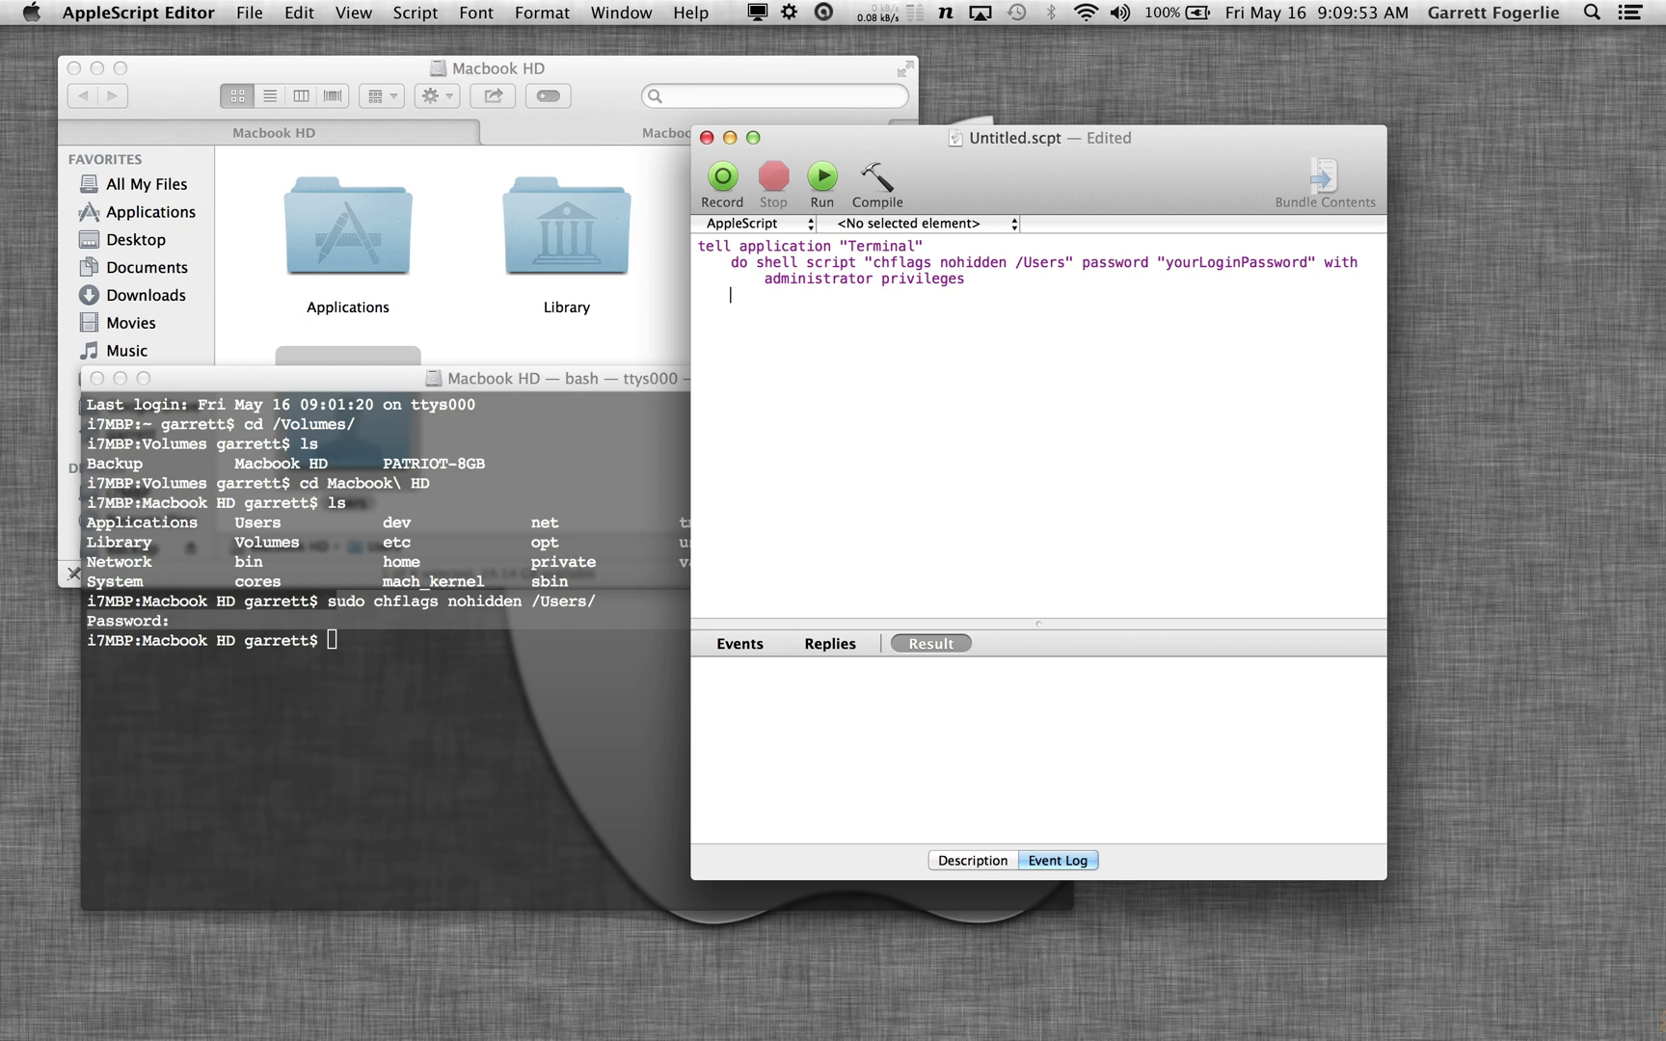
key("Return")
type("end tell")
- Compile the script and save it in Application format as 'Show User Directory'
left_click(884, 170)
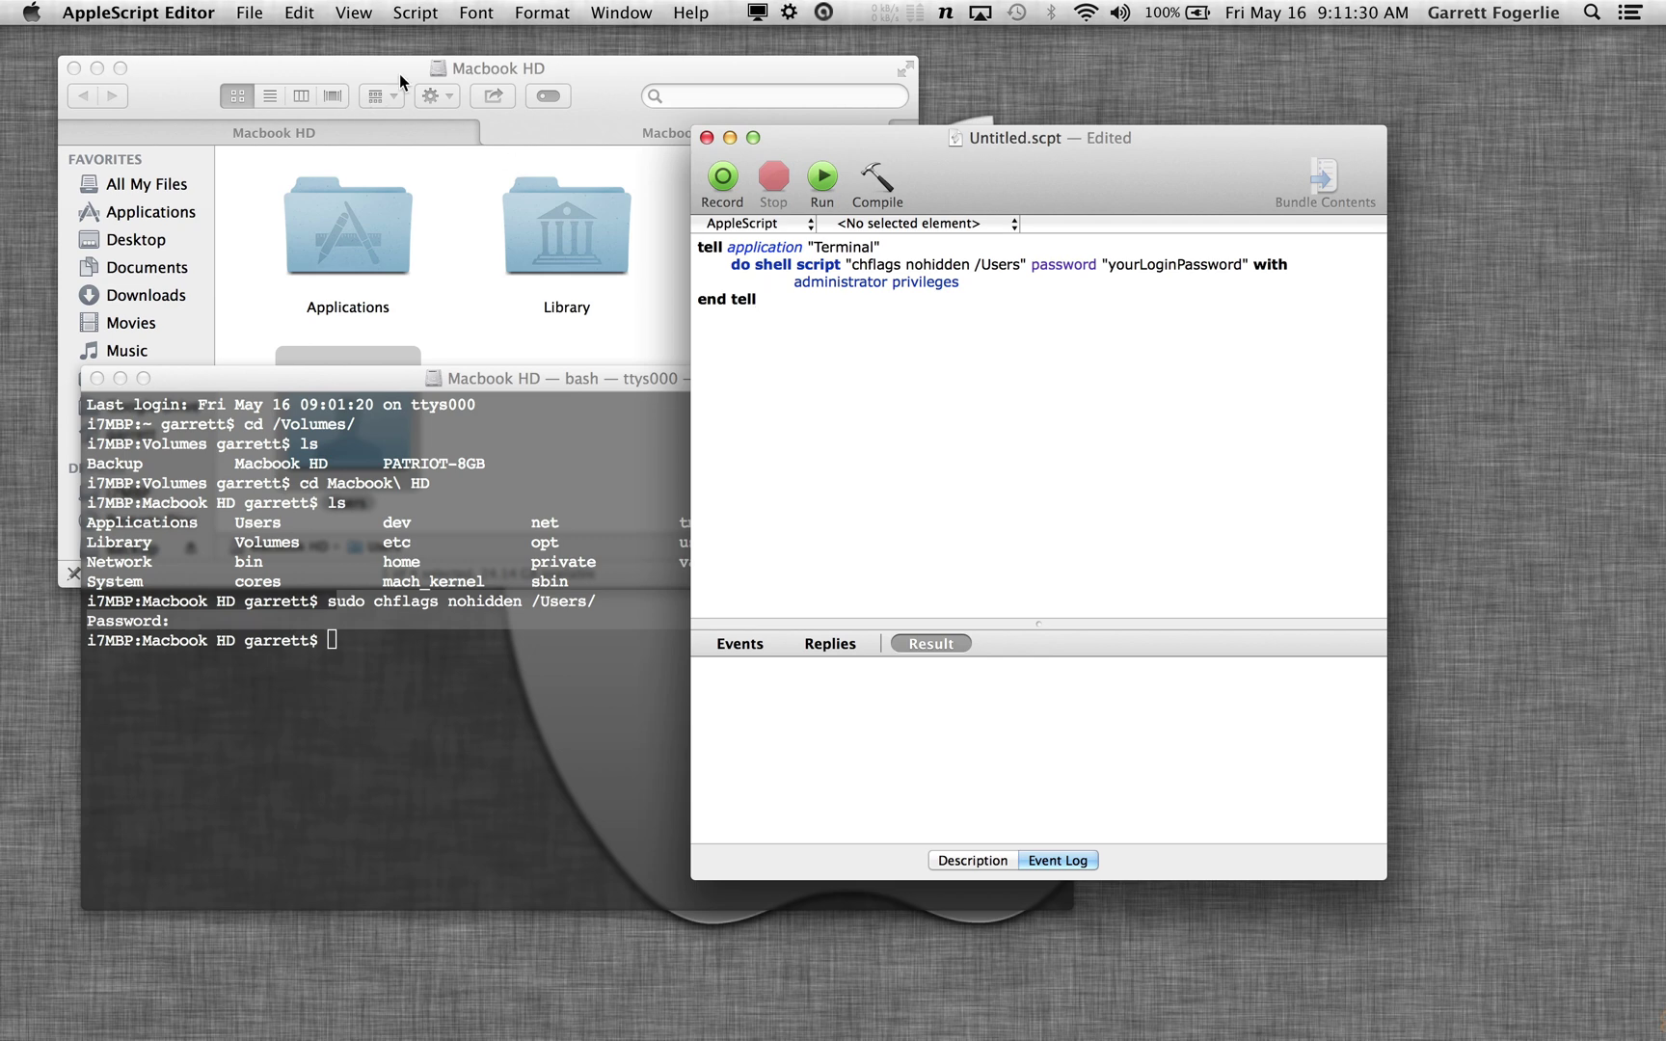
left_click(248, 14)
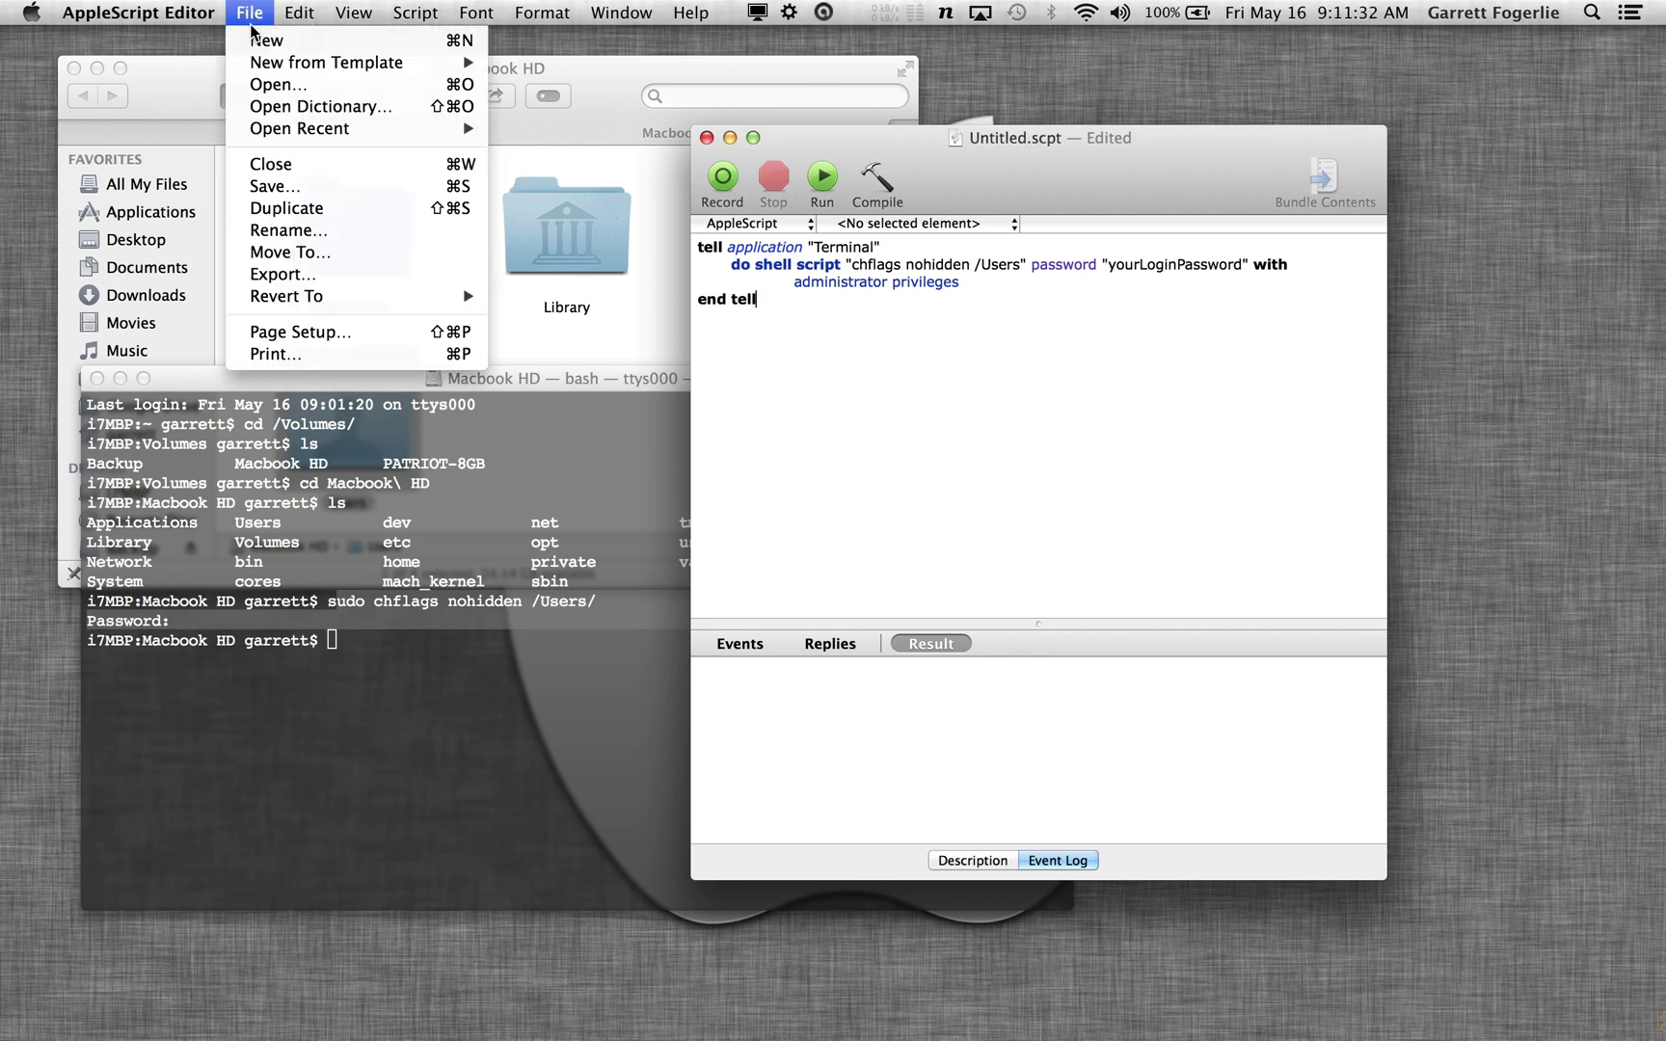
left_click(317, 185)
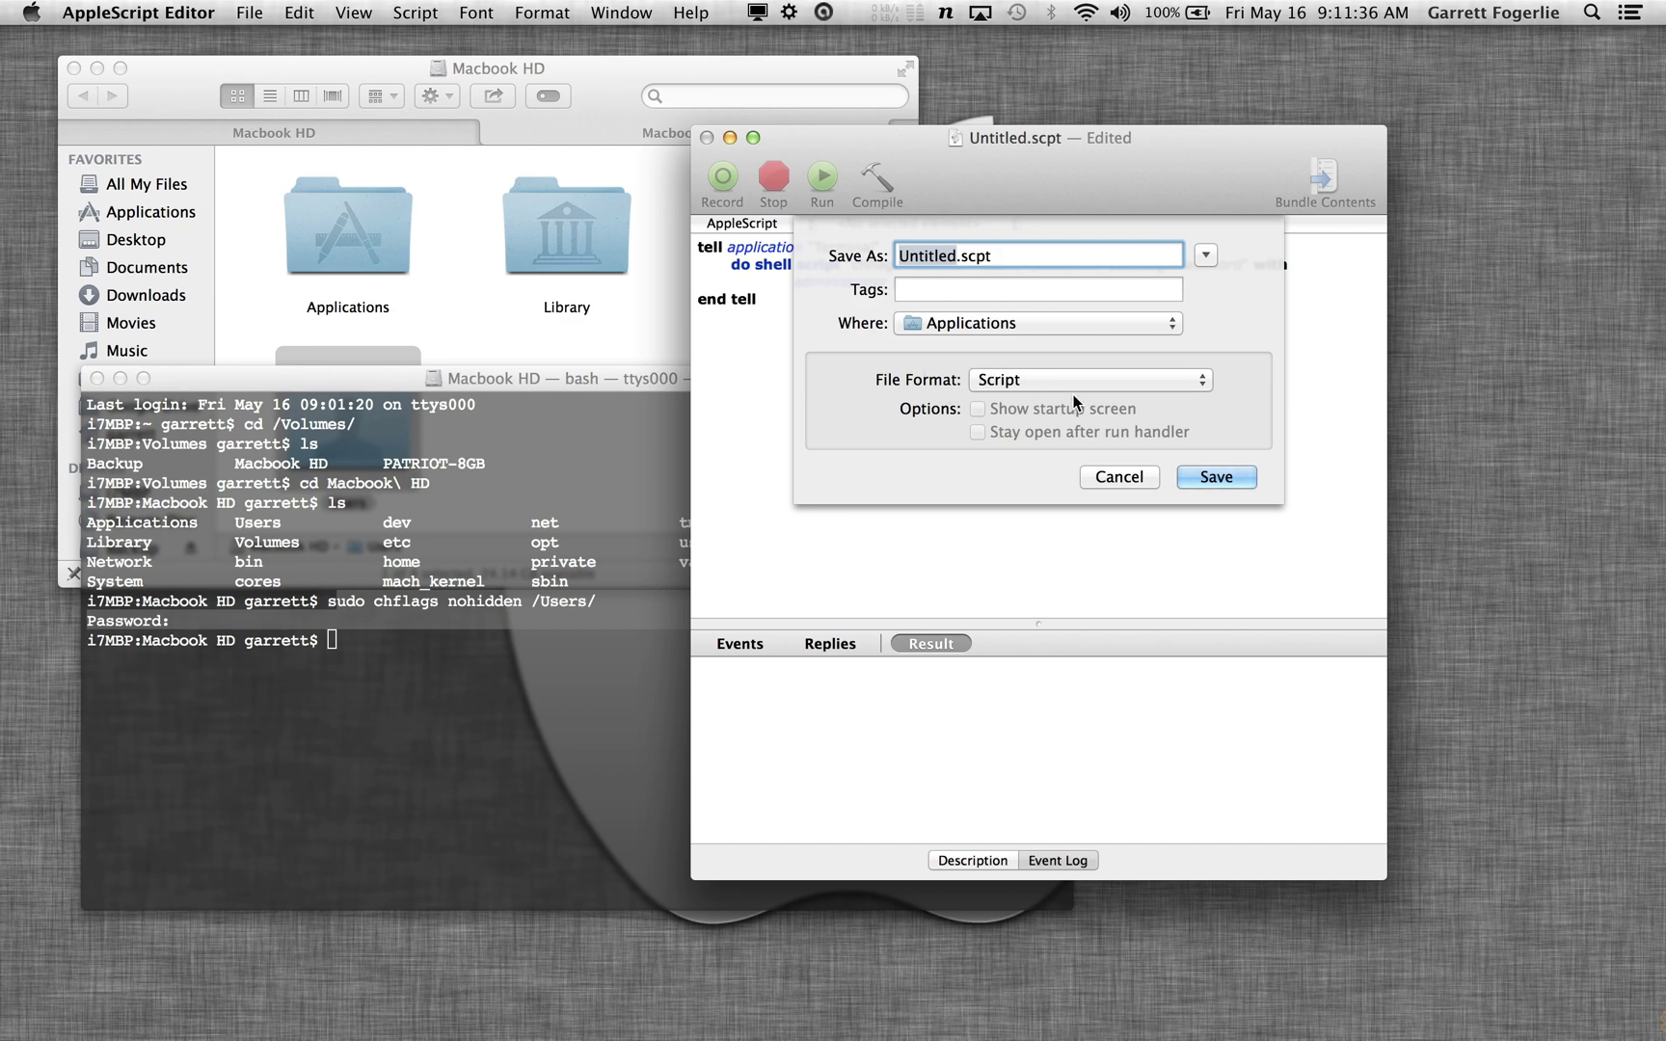
left_click(1104, 387)
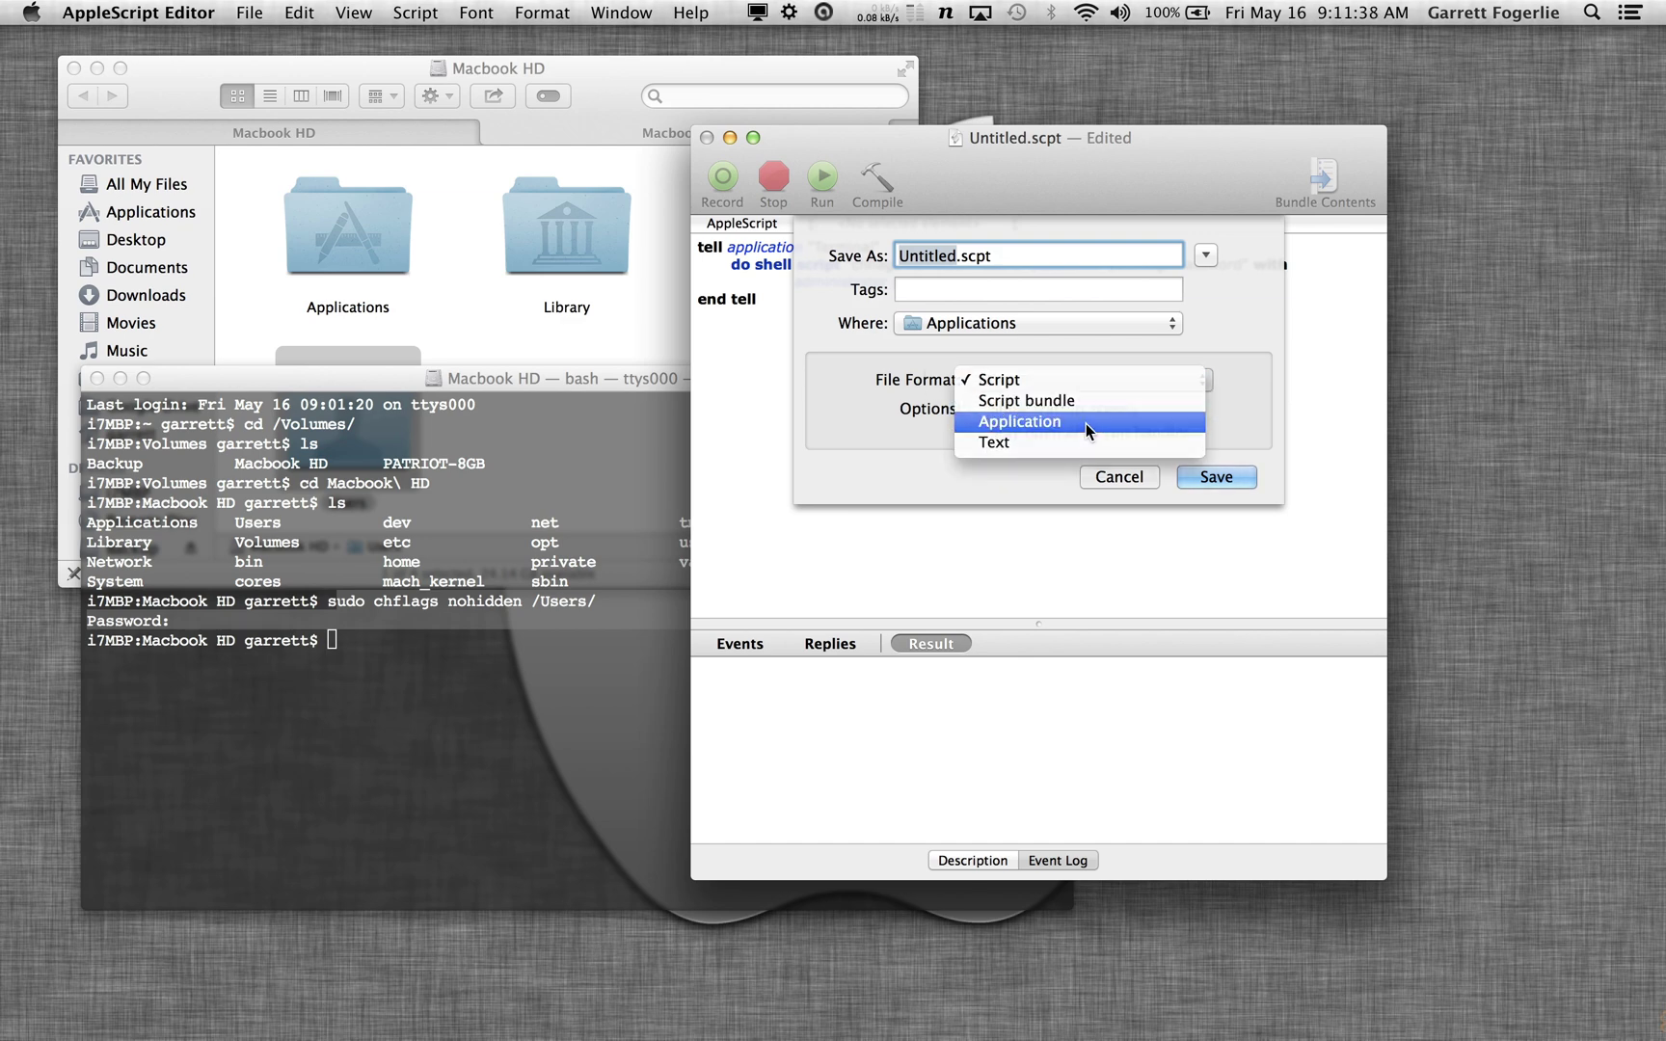
left_click(1087, 426)
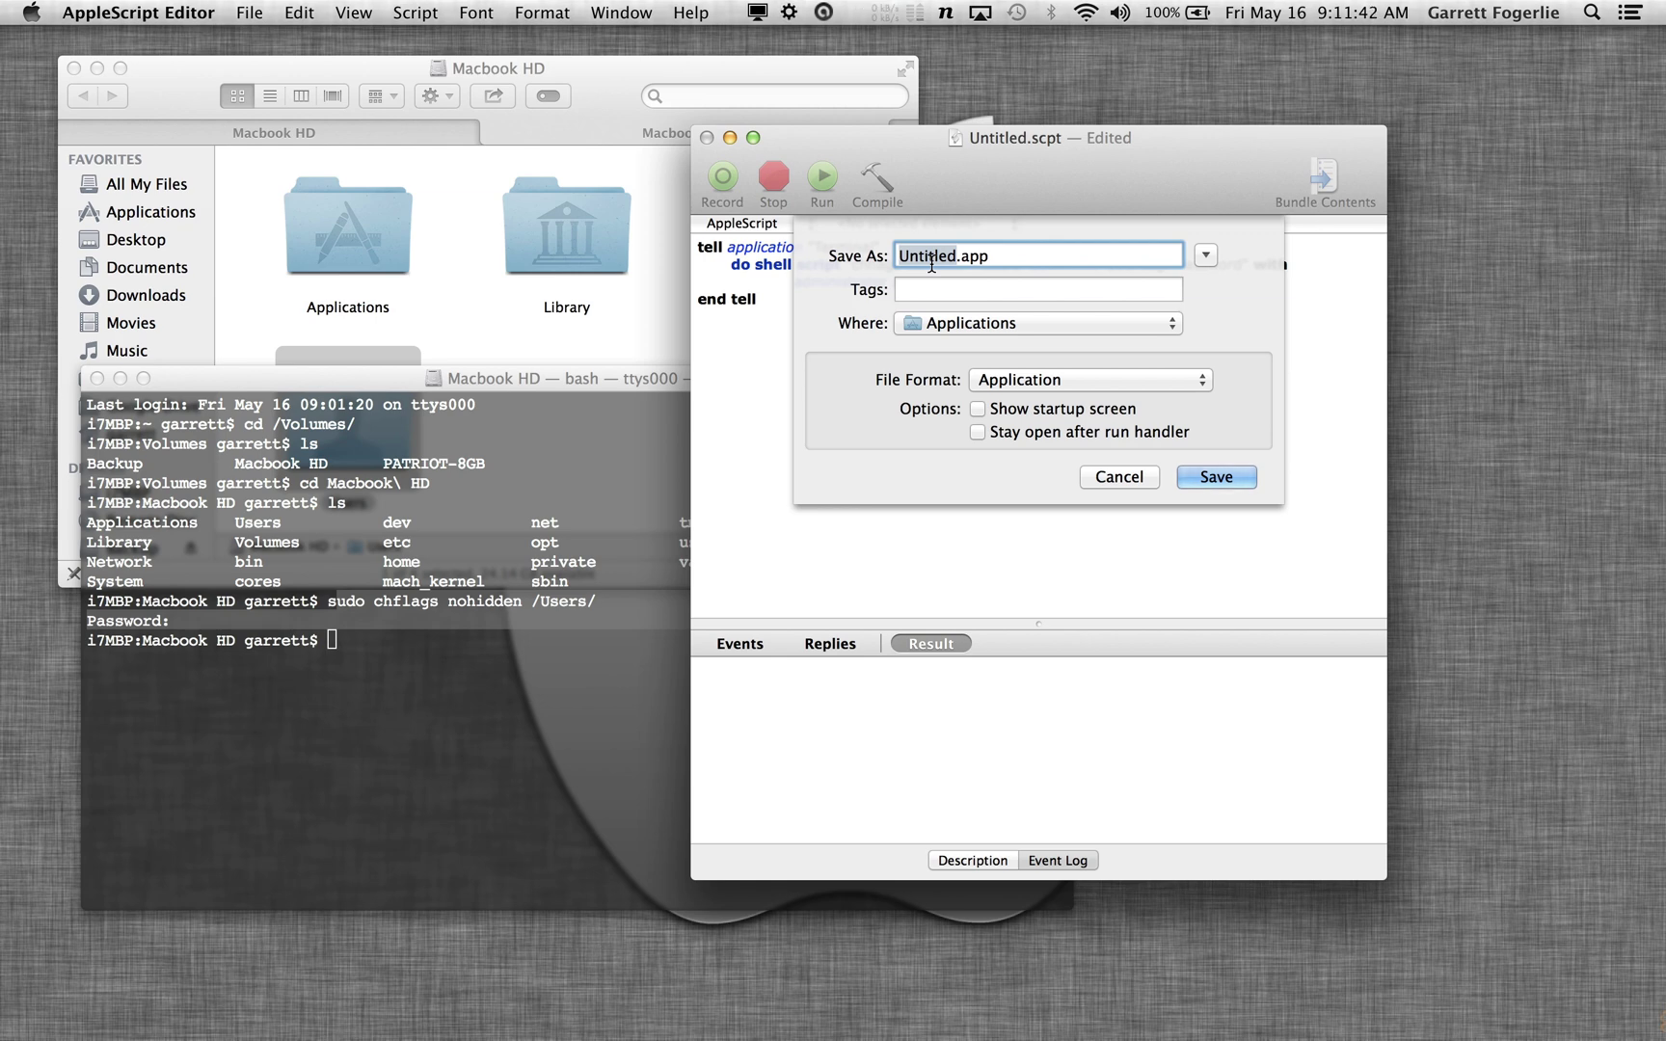
type("Show User Directory")
left_click(1215, 476)
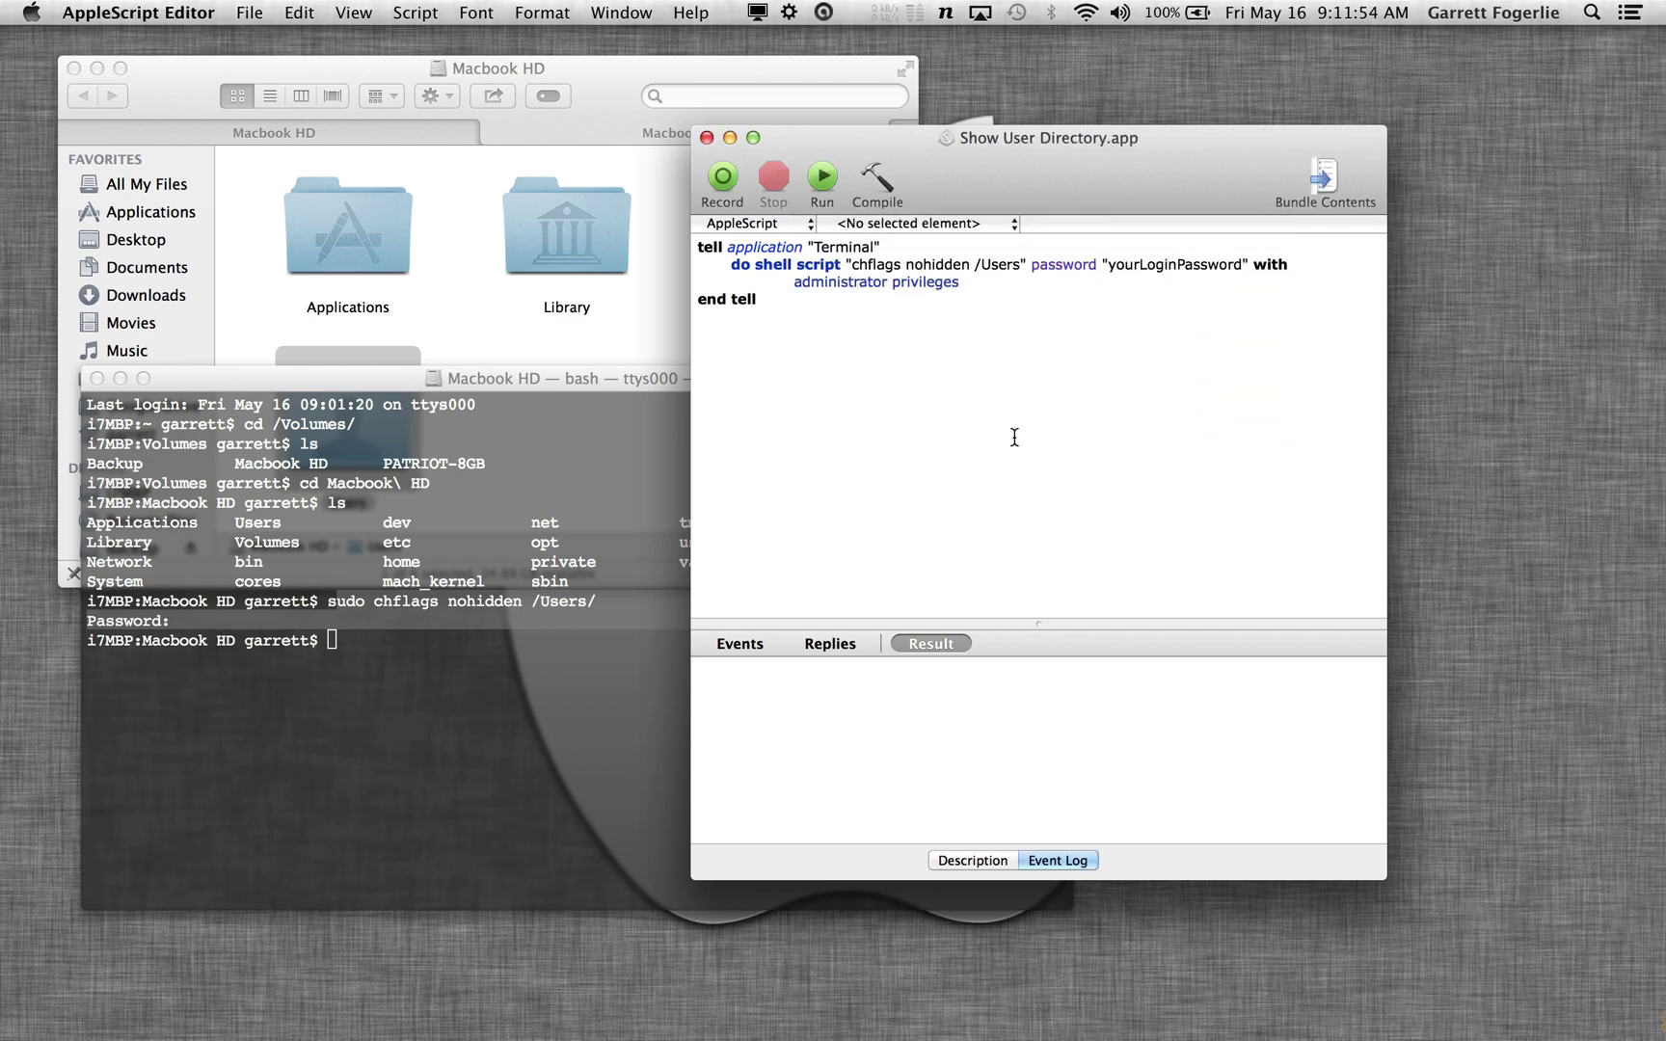
- Close the script window and bring Finder's Macbook HD window, now listing Users, to the front
left_click(705, 140)
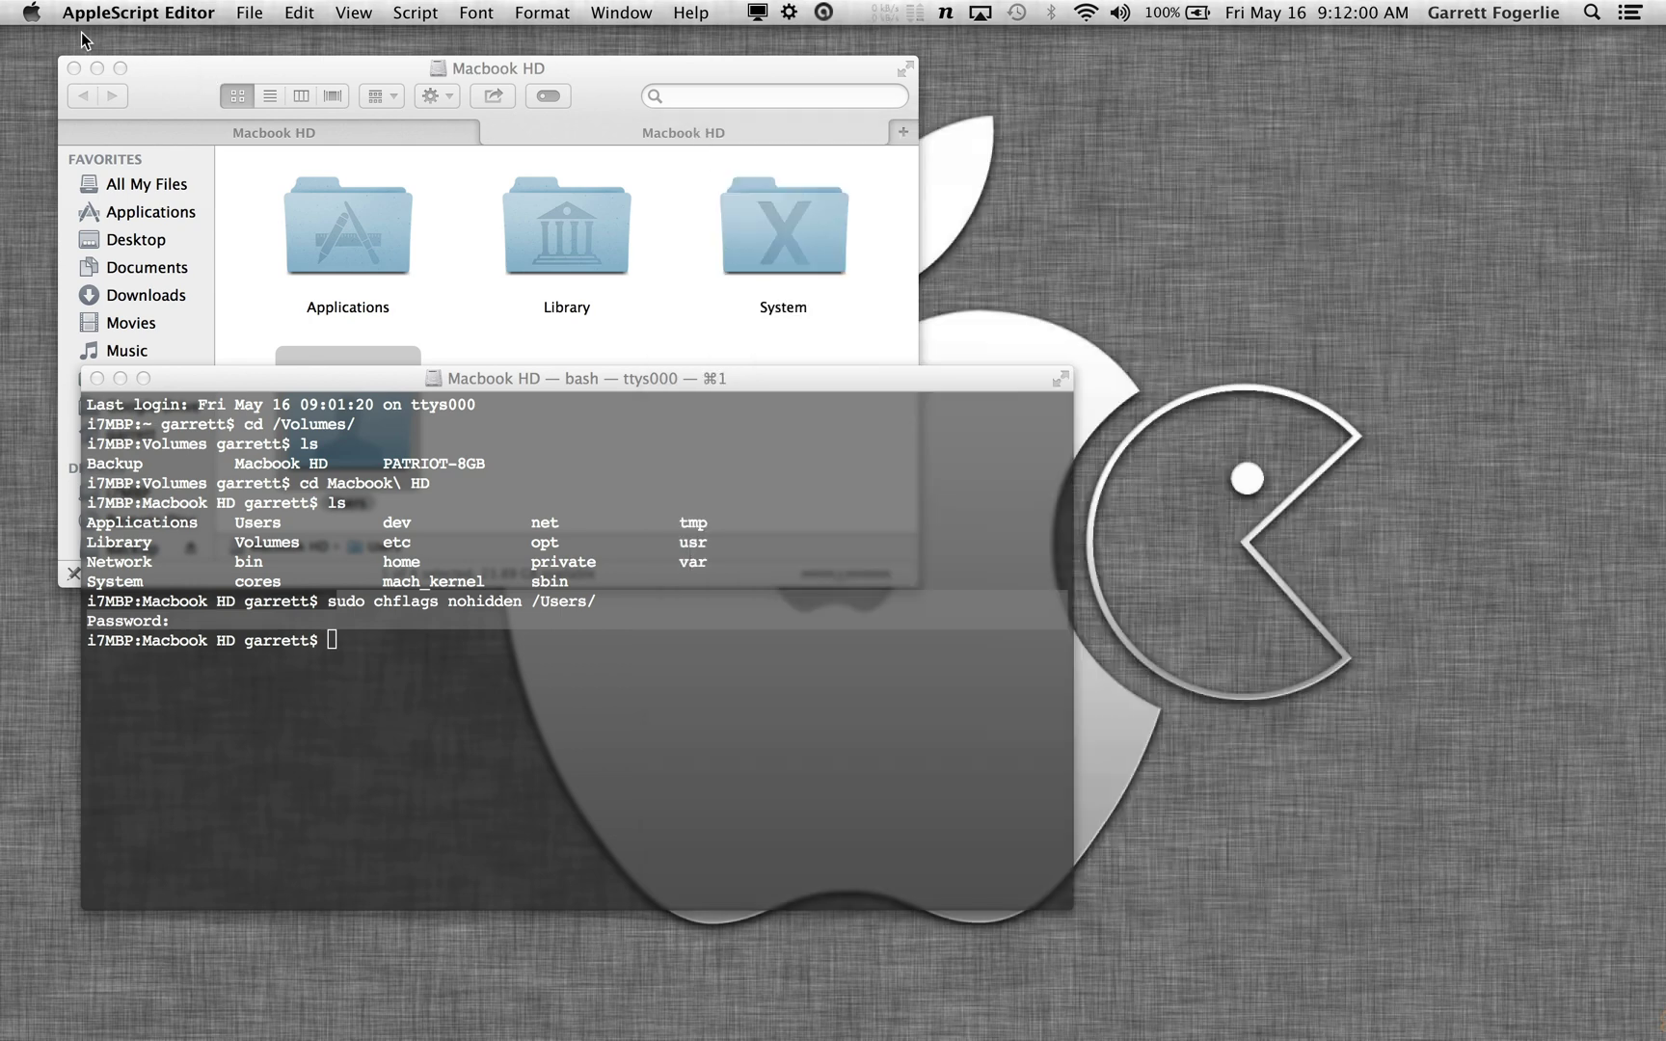
left_click(23, 56)
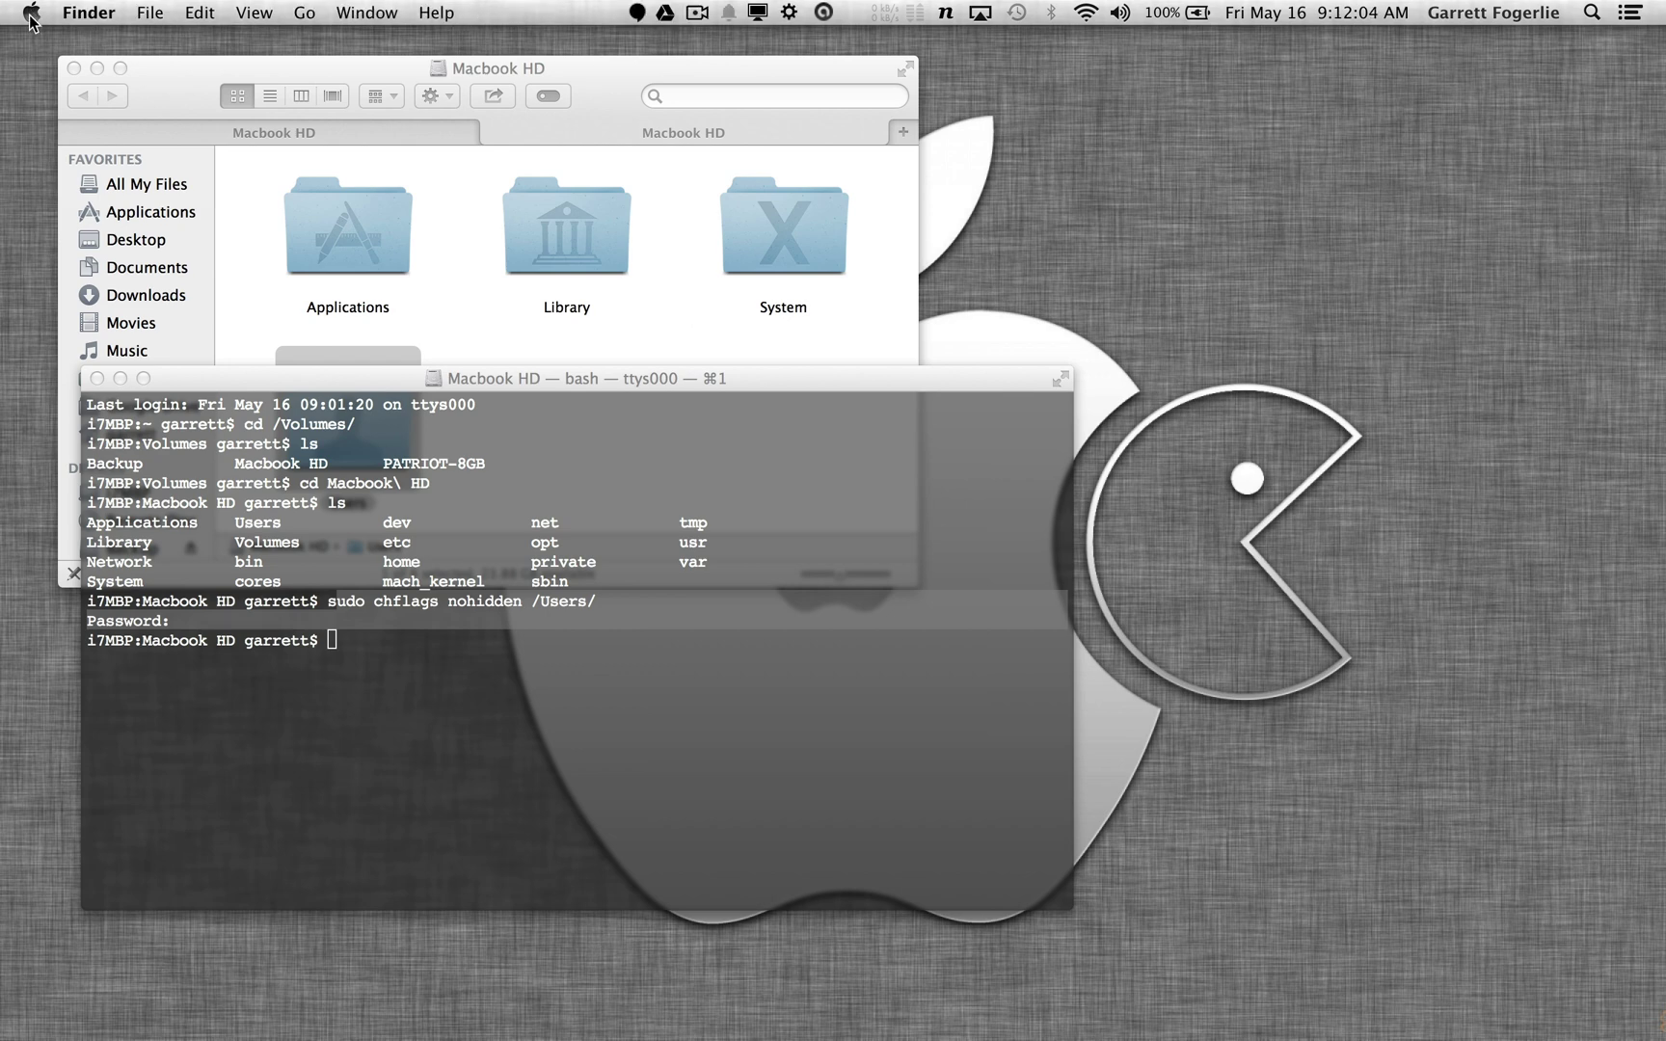
left_click(31, 13)
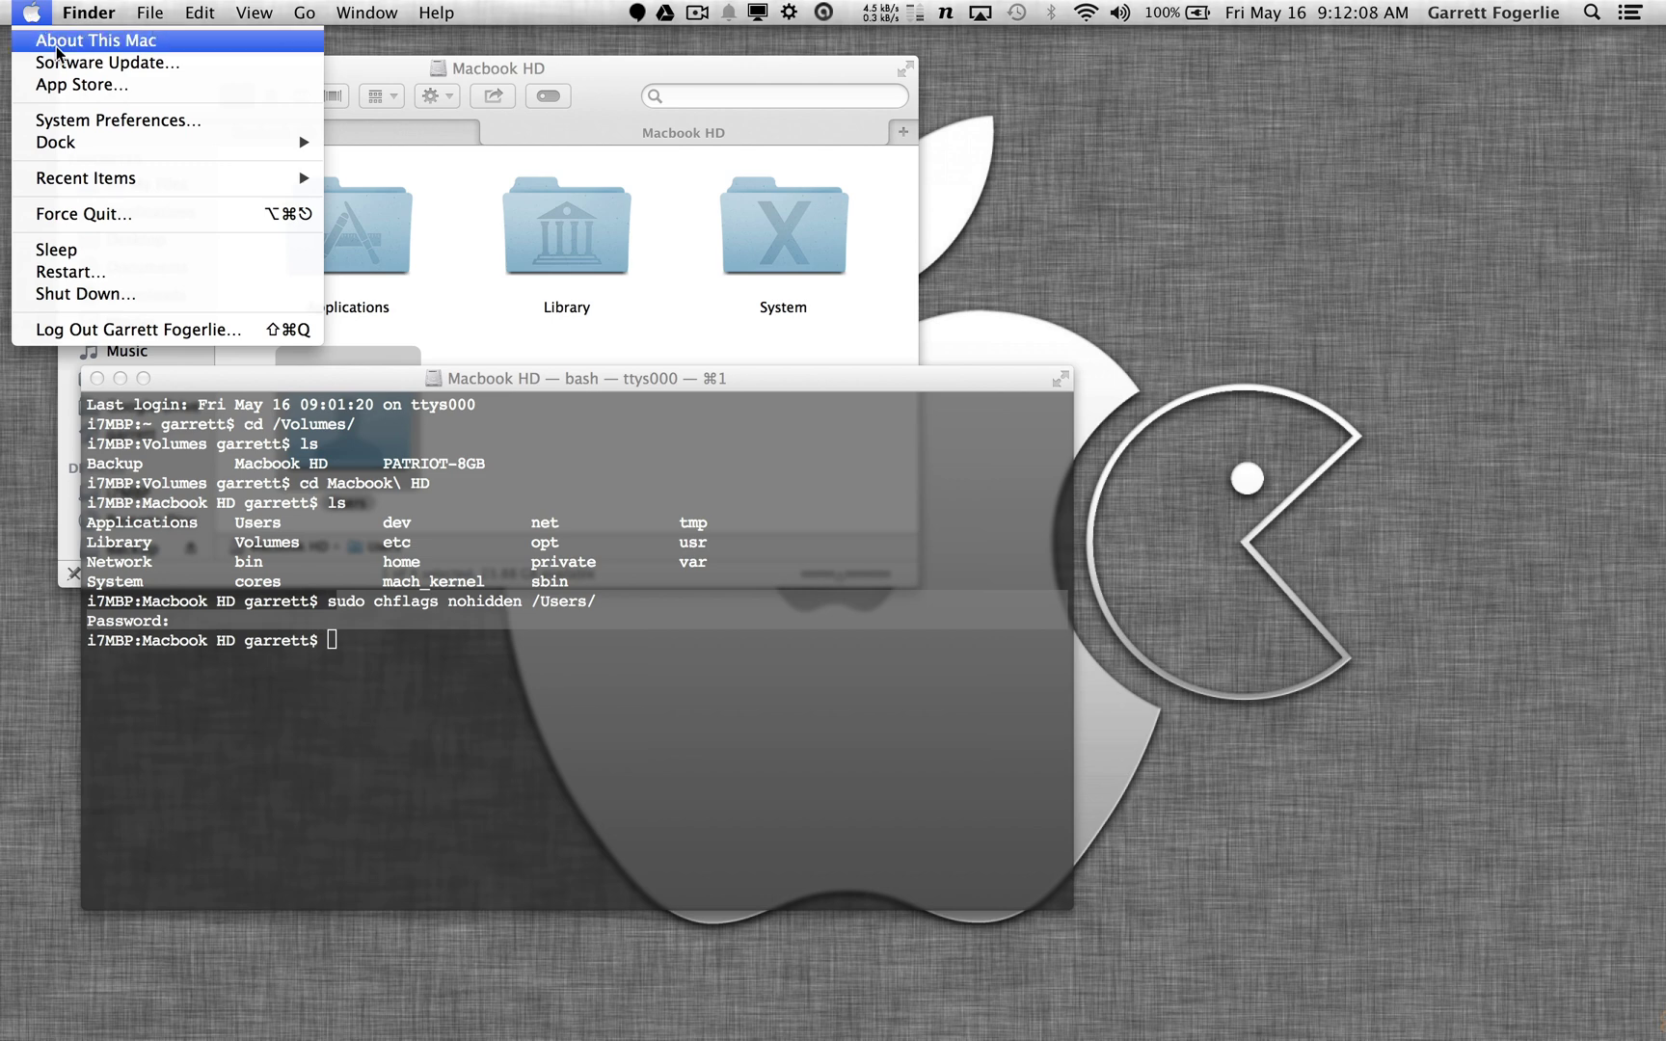
left_click(520, 334)
left_click(305, 332)
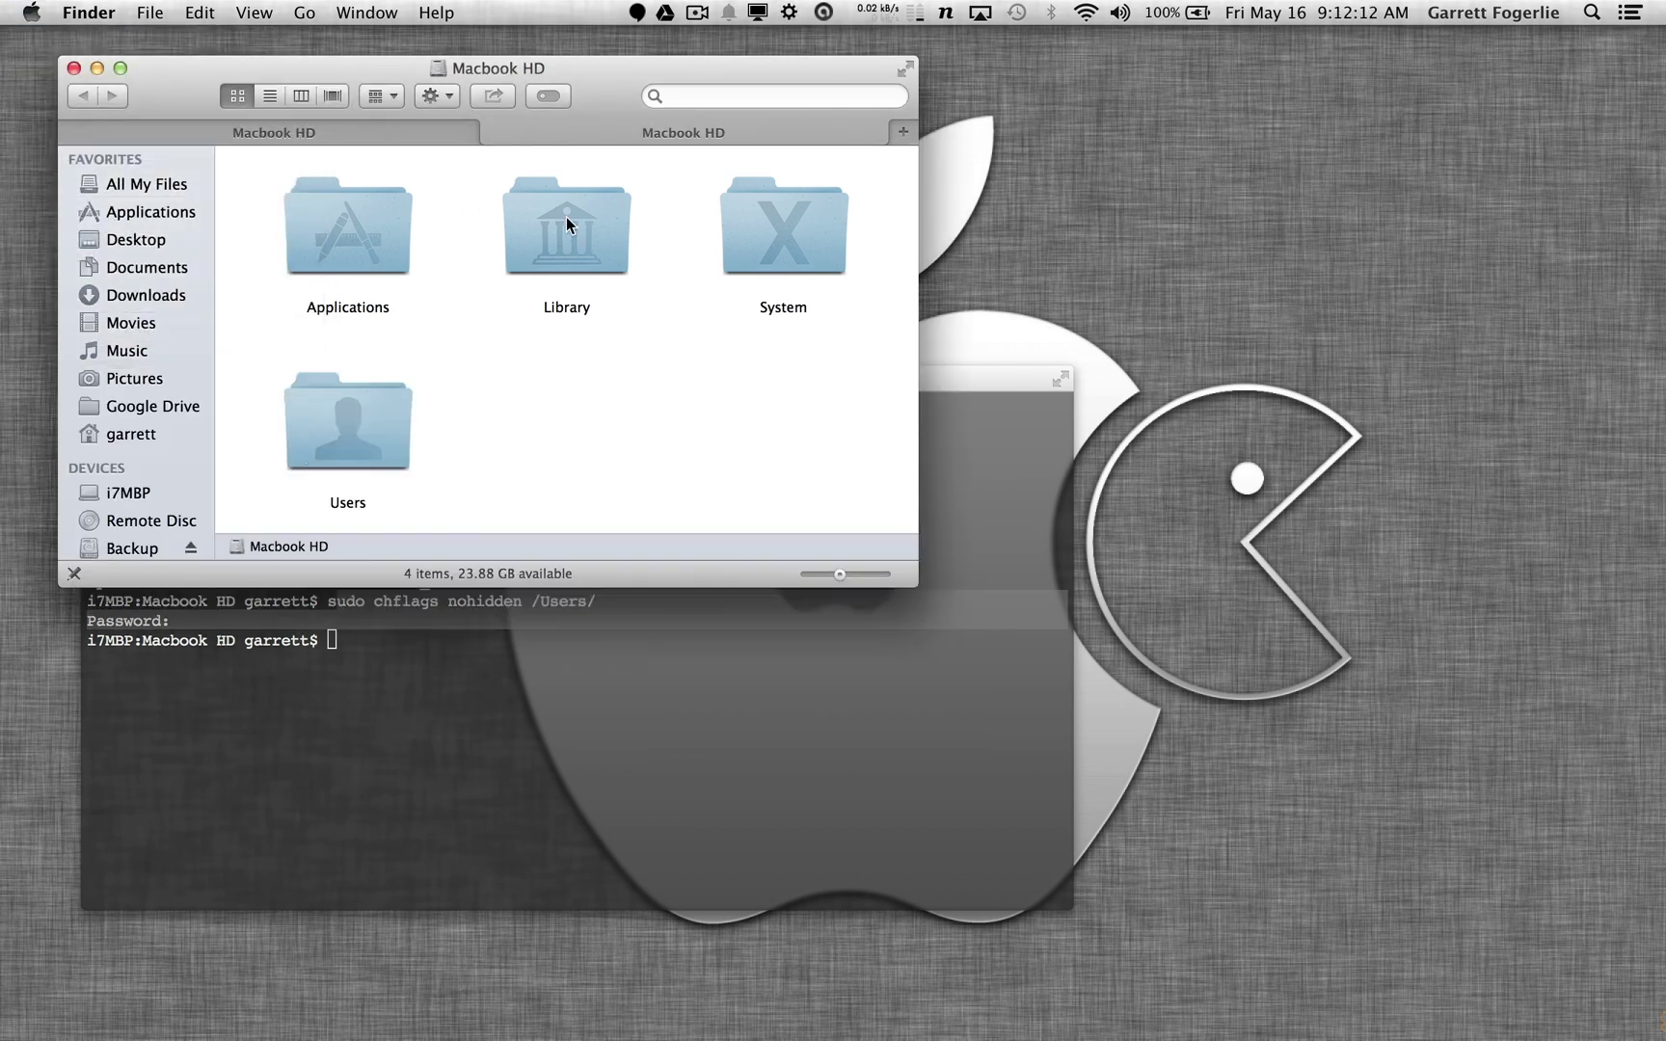
left_click(29, 13)
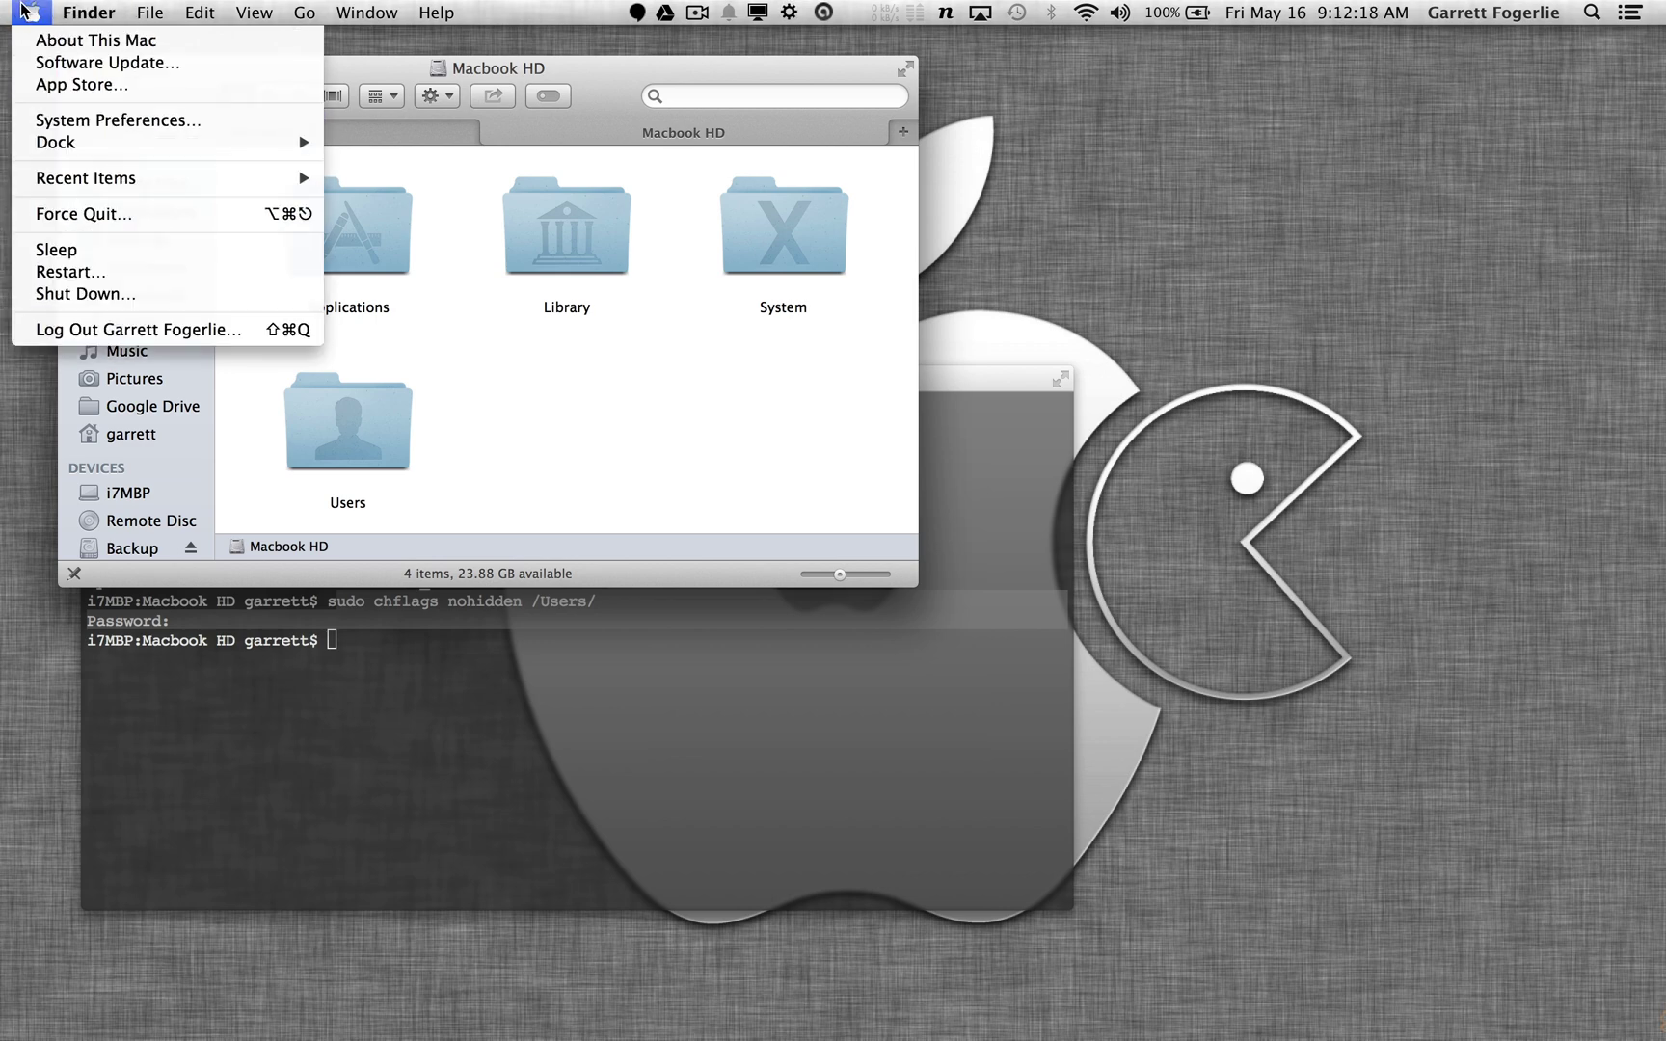
- In Users & Groups Login Items, start adding a new item and browse Applications
left_click(134, 120)
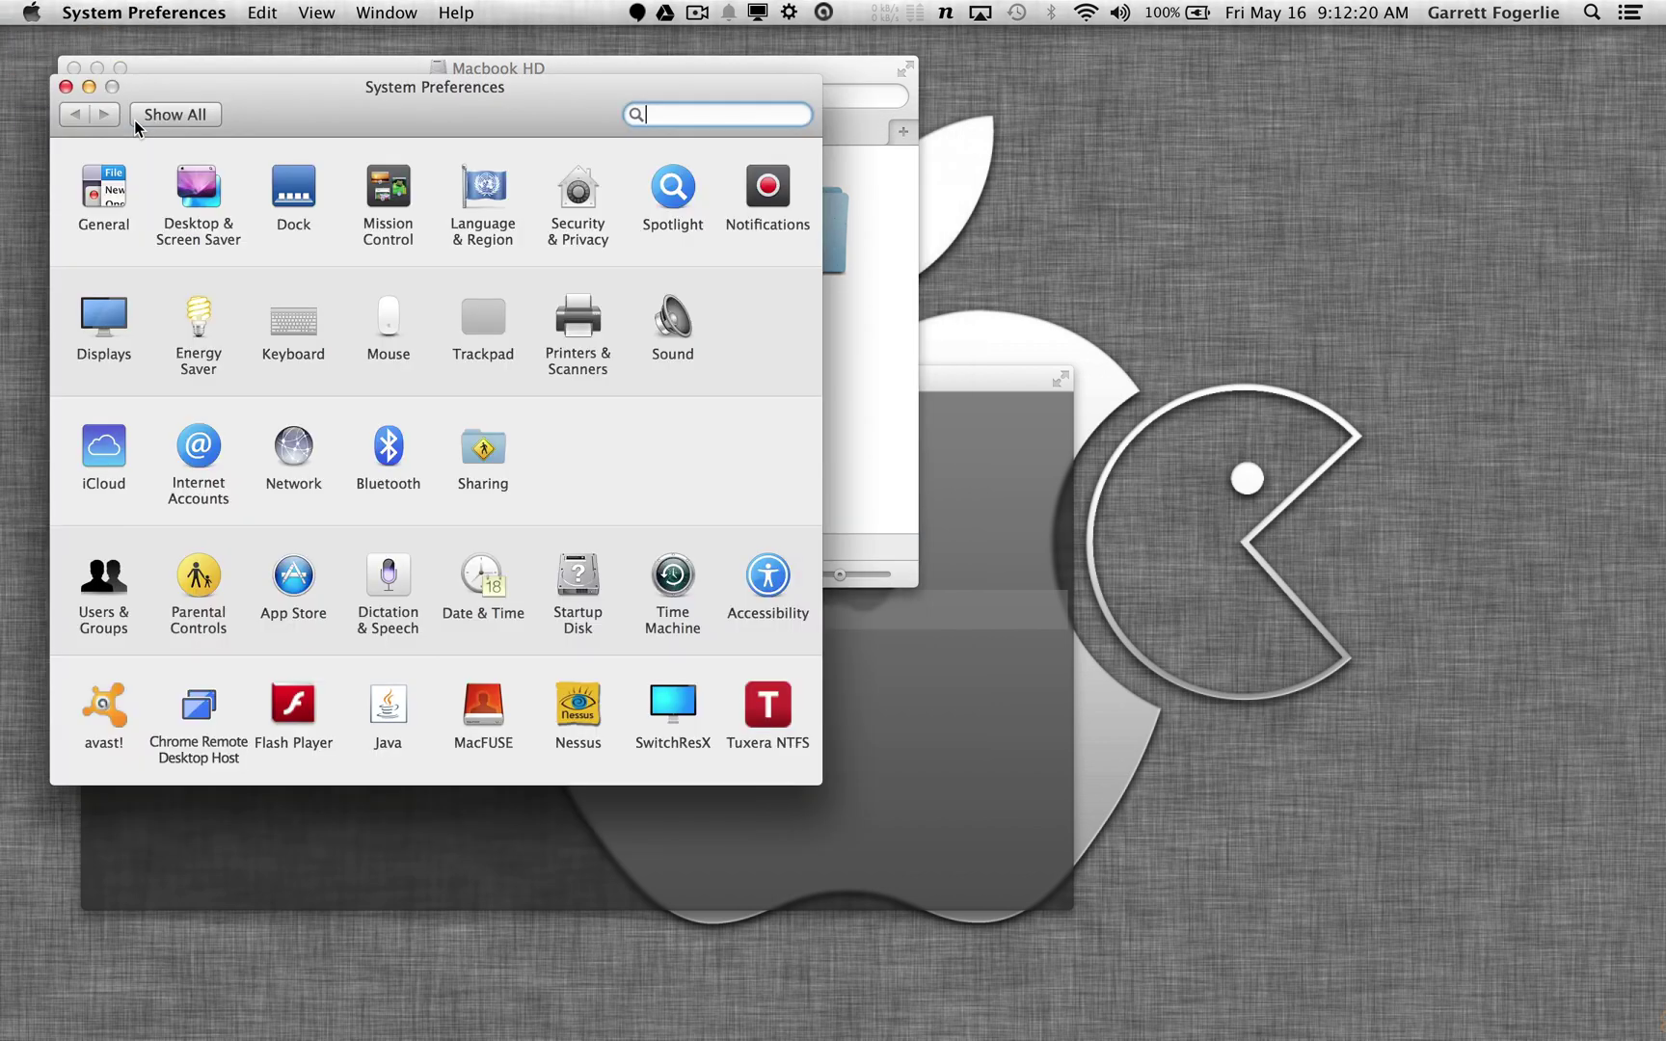
left_click(108, 576)
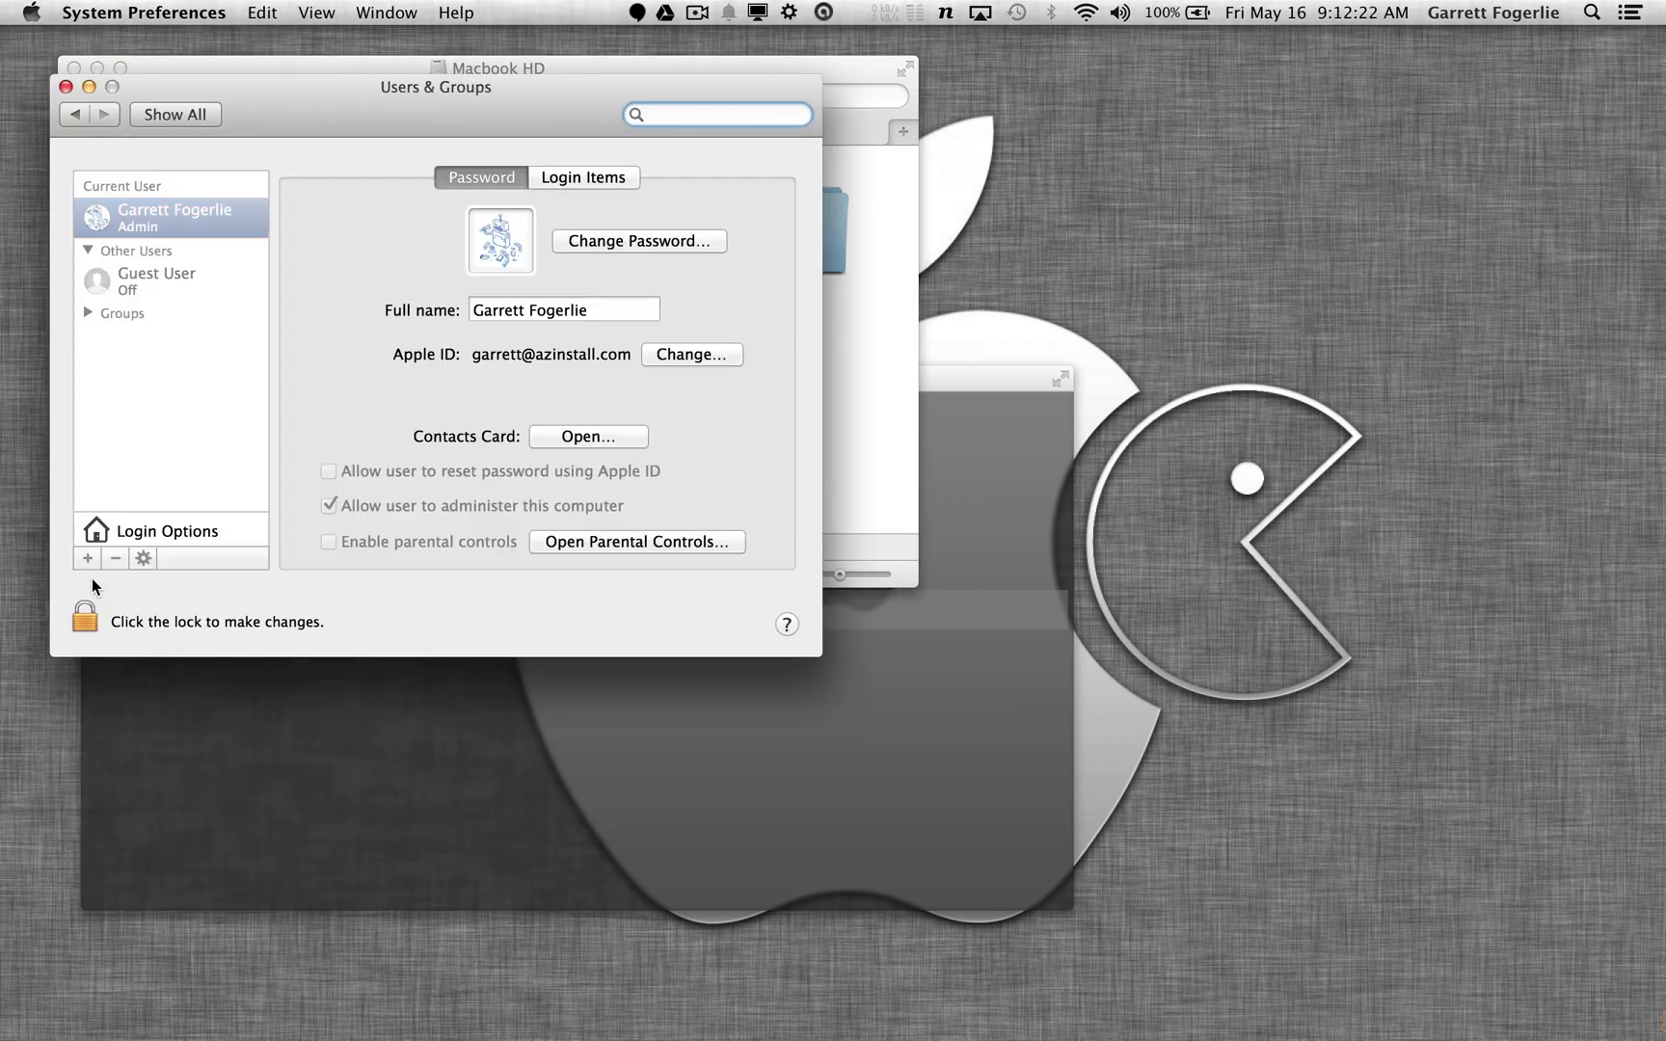
left_click(566, 175)
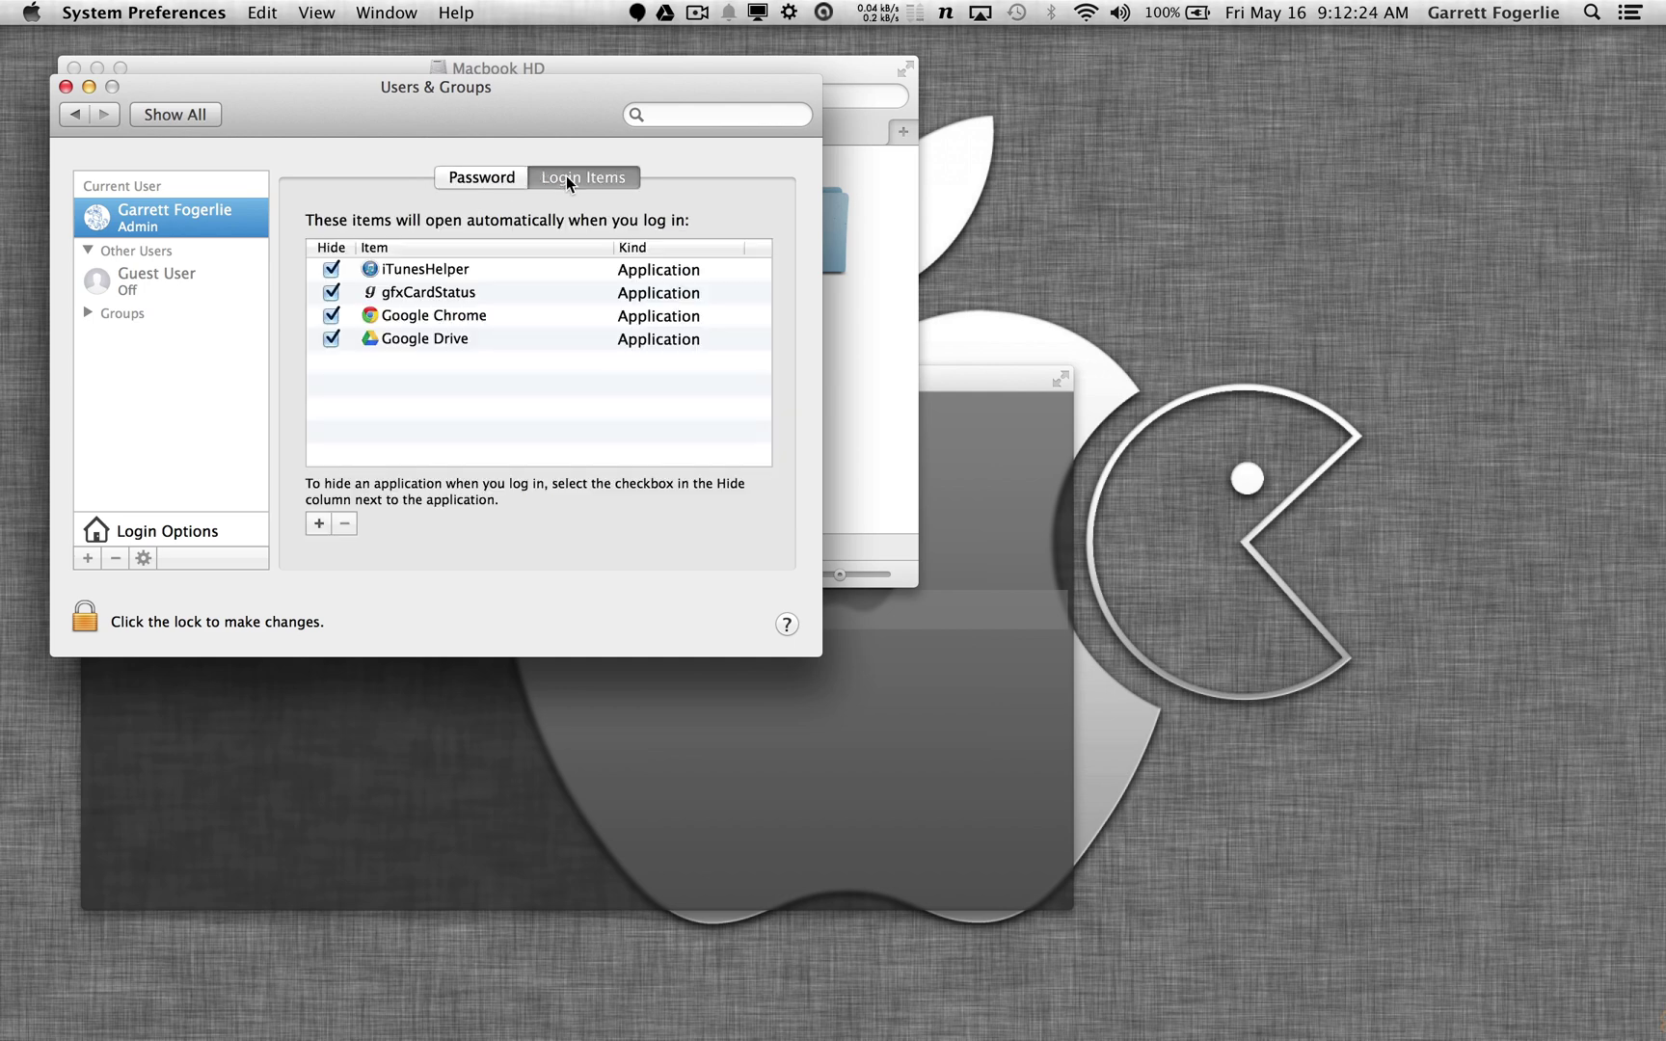
left_click(317, 523)
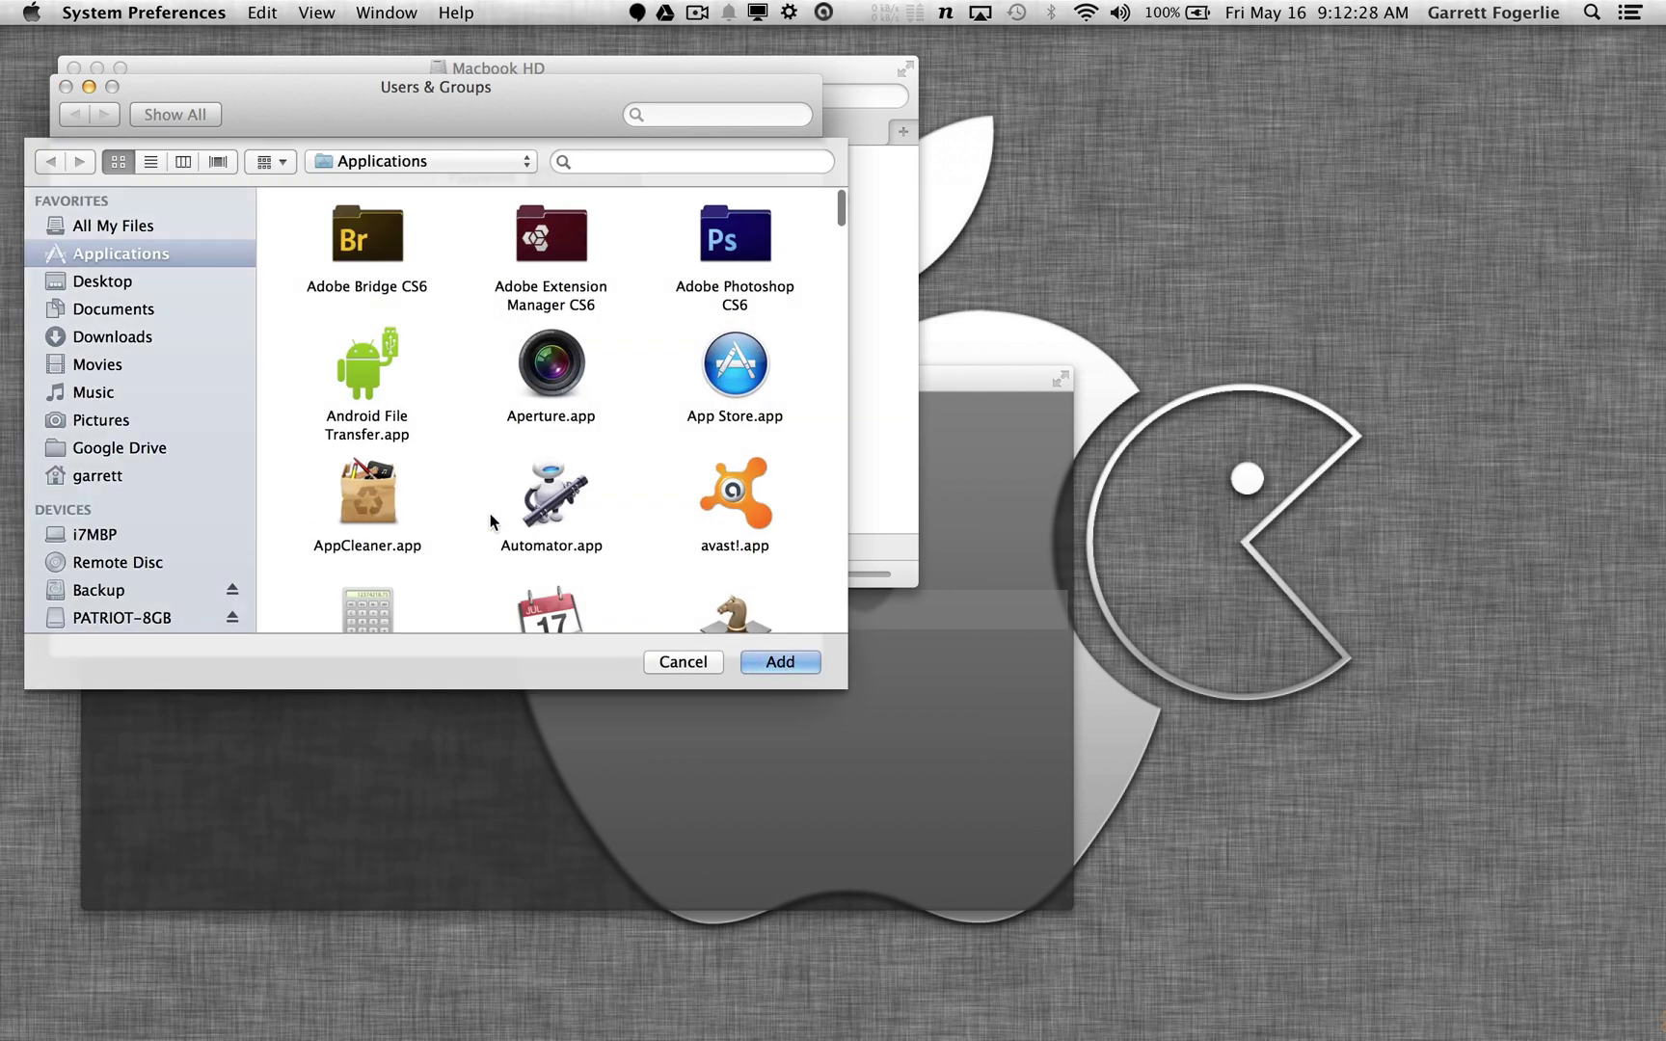
scroll(493, 520, "down", 20)
scroll(490, 520, "up", 5)
scroll(490, 520, "up", 5)
scroll(490, 521, "up", 1)
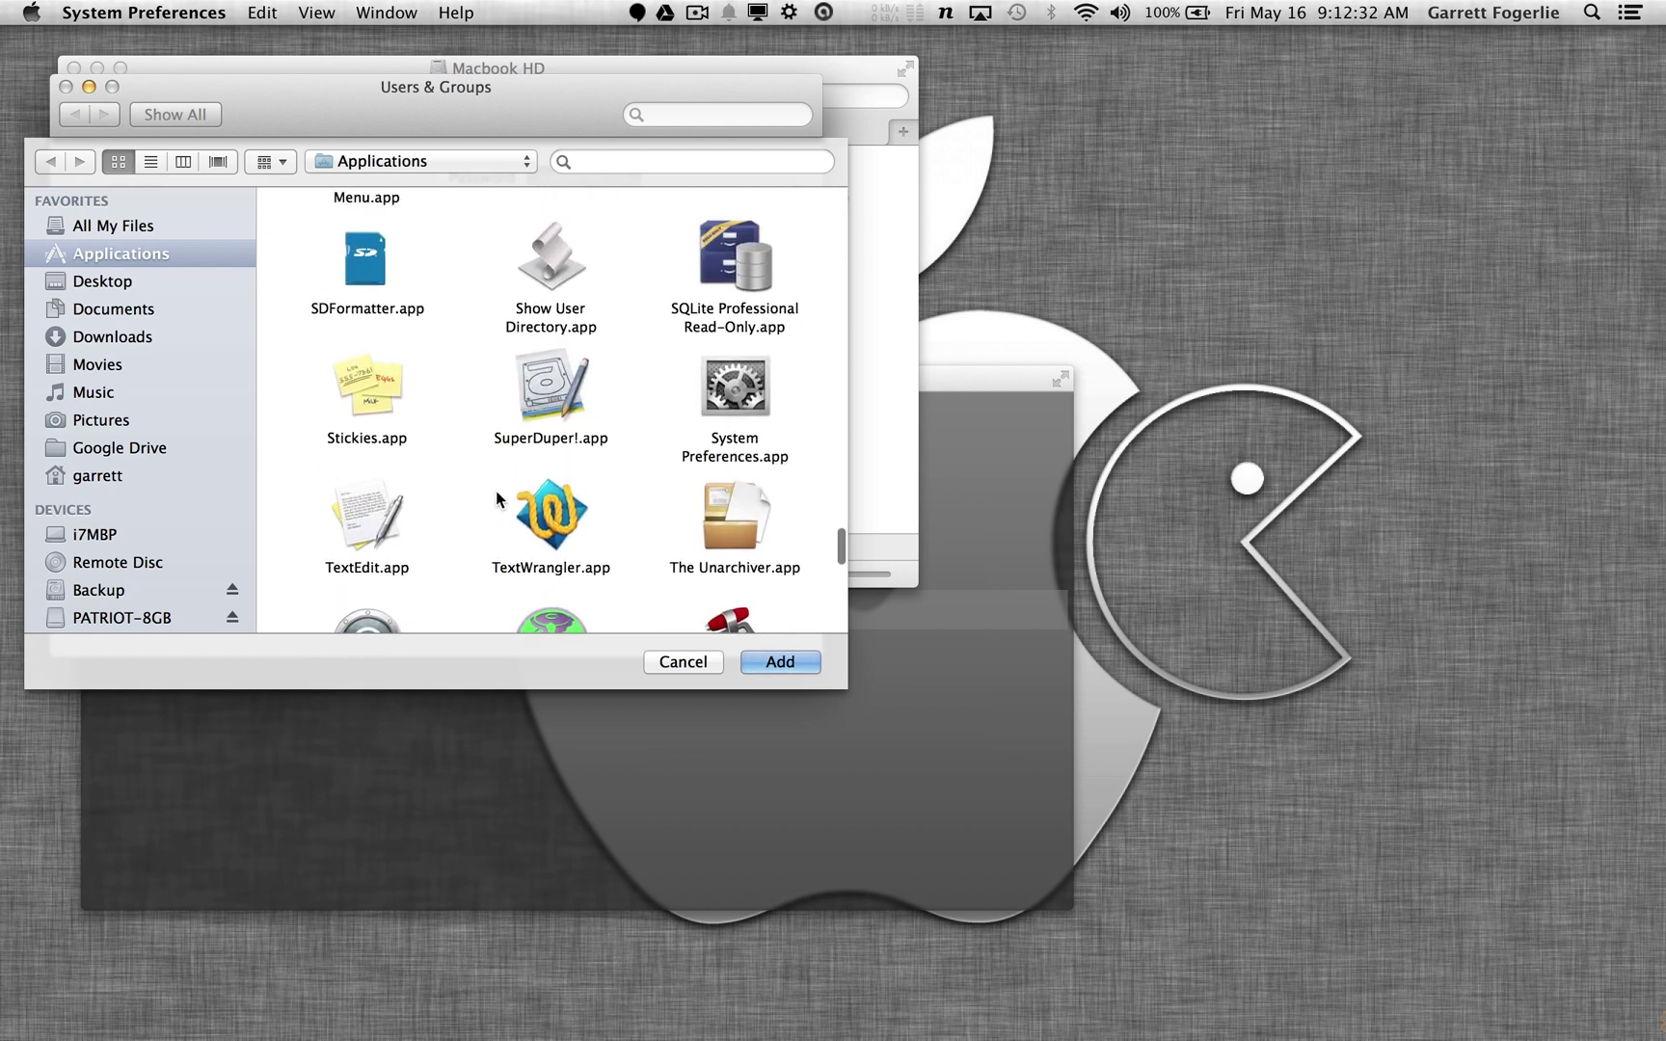
- Add Show User Directory.app as a login item and tick its Hide box
left_click(530, 308)
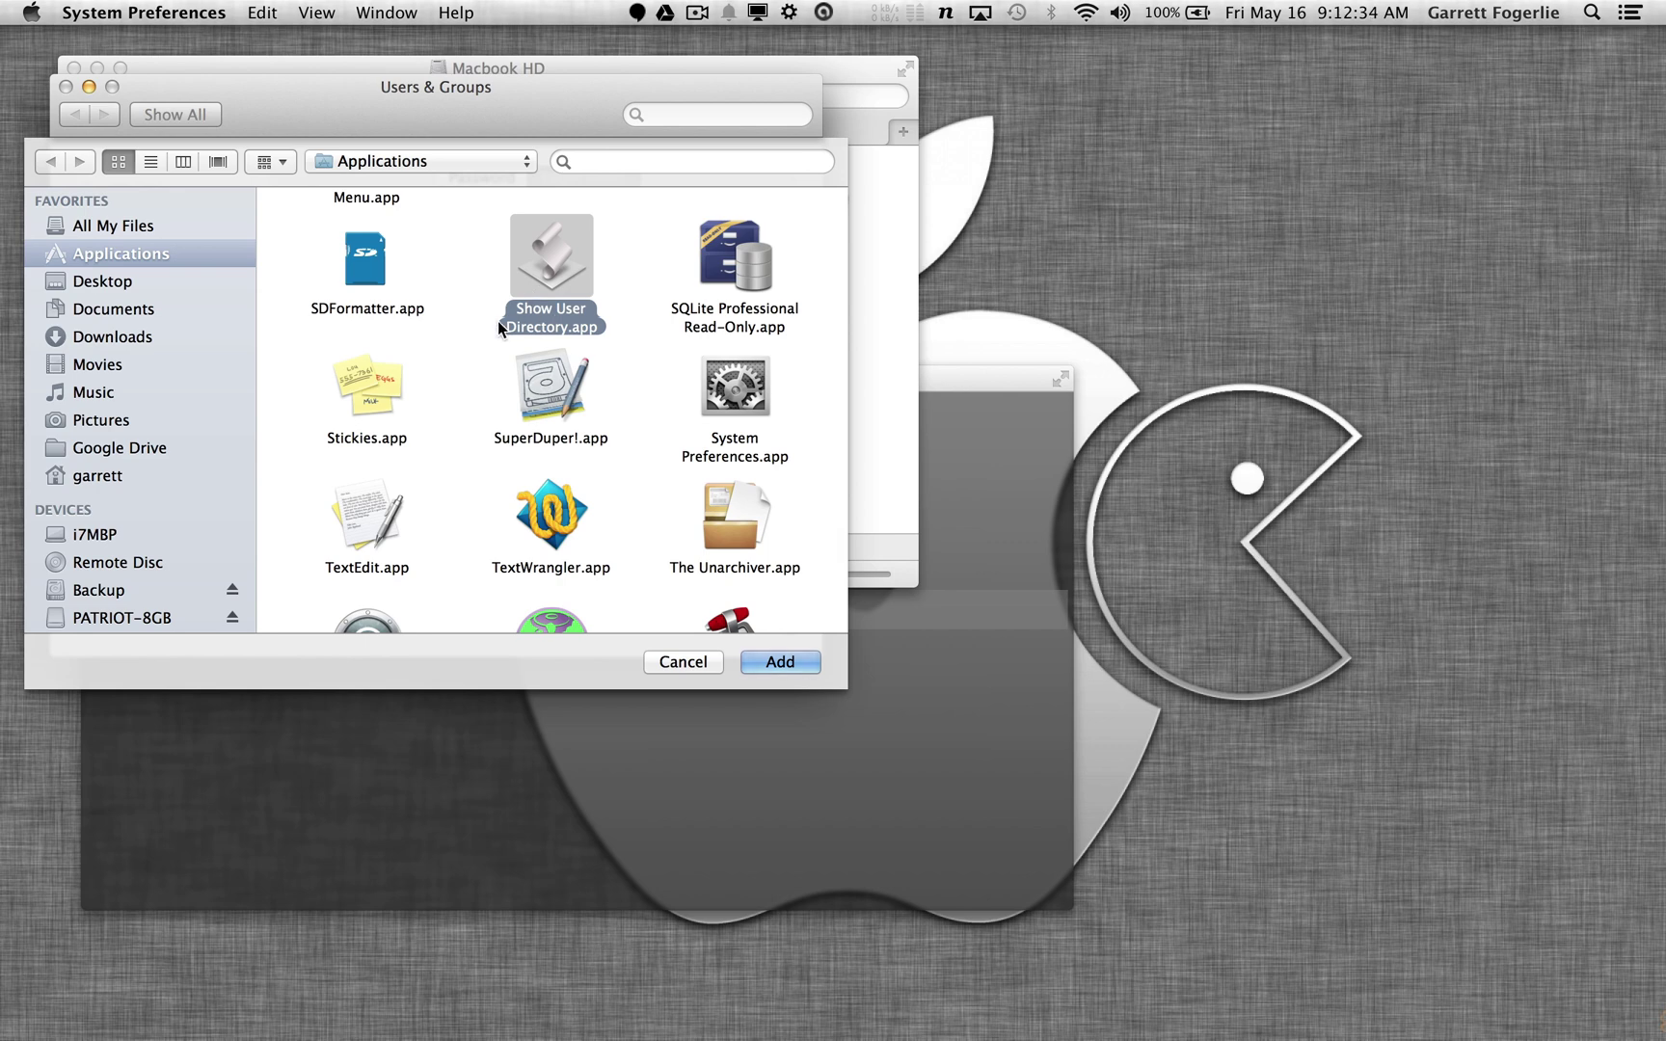
left_click(766, 665)
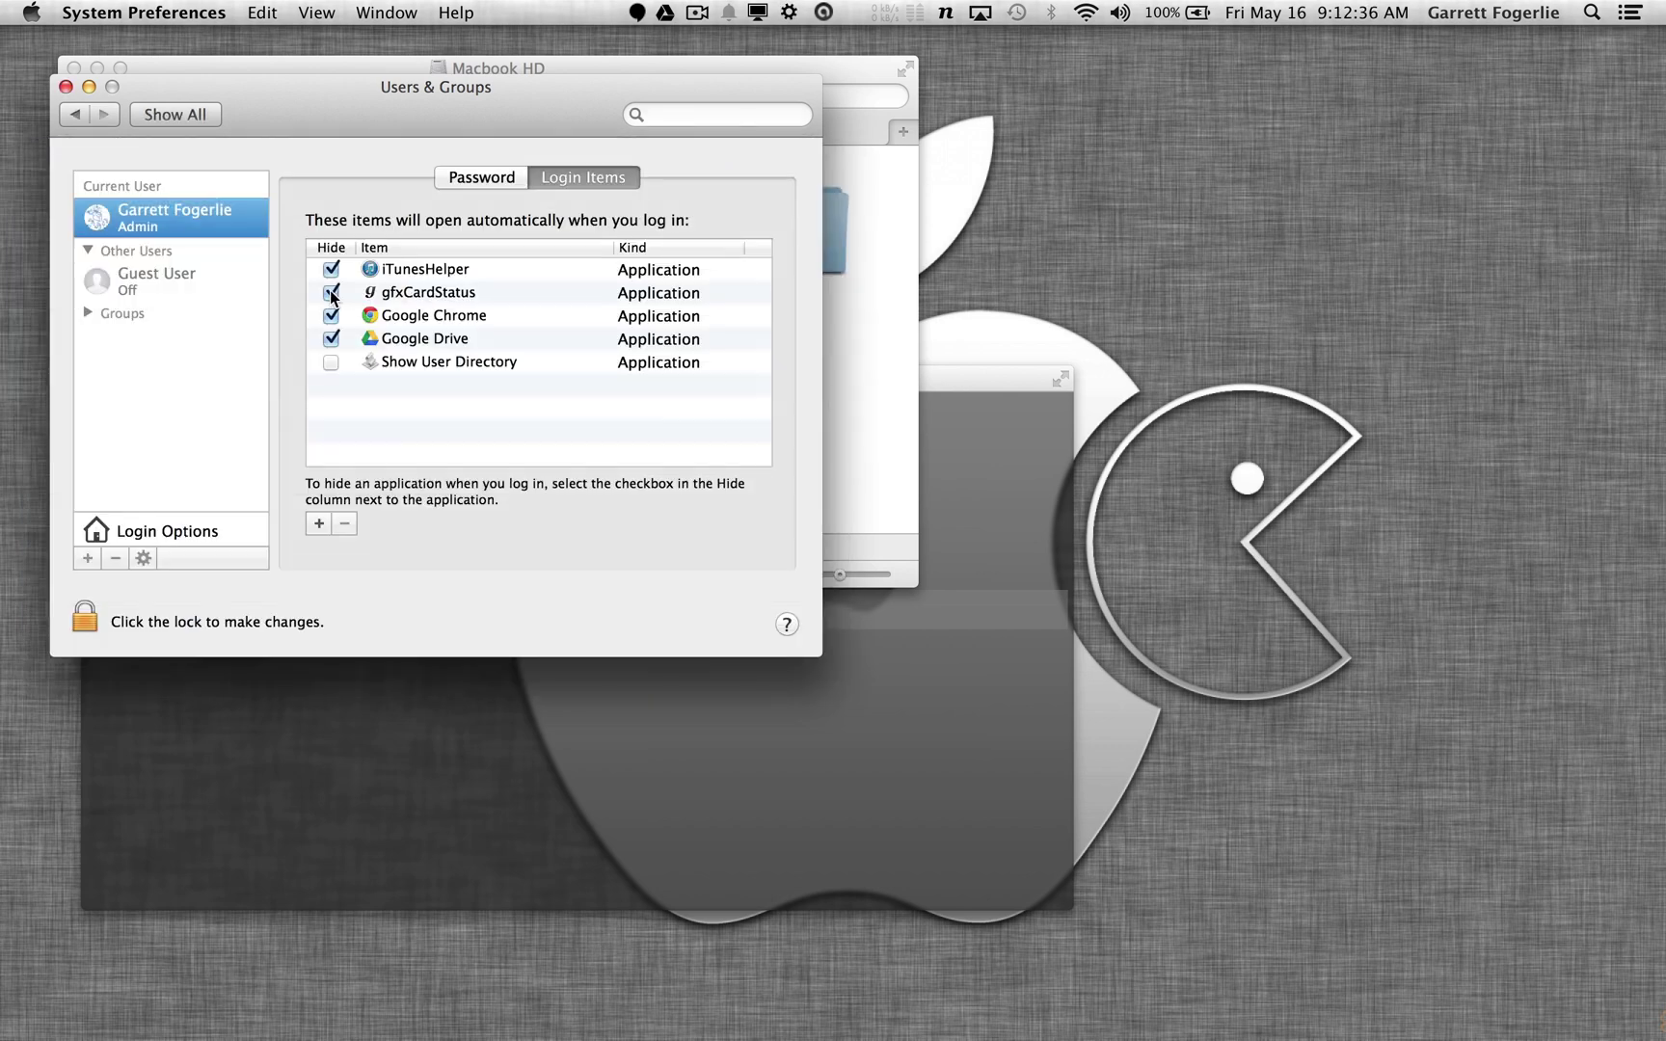
left_click(332, 363)
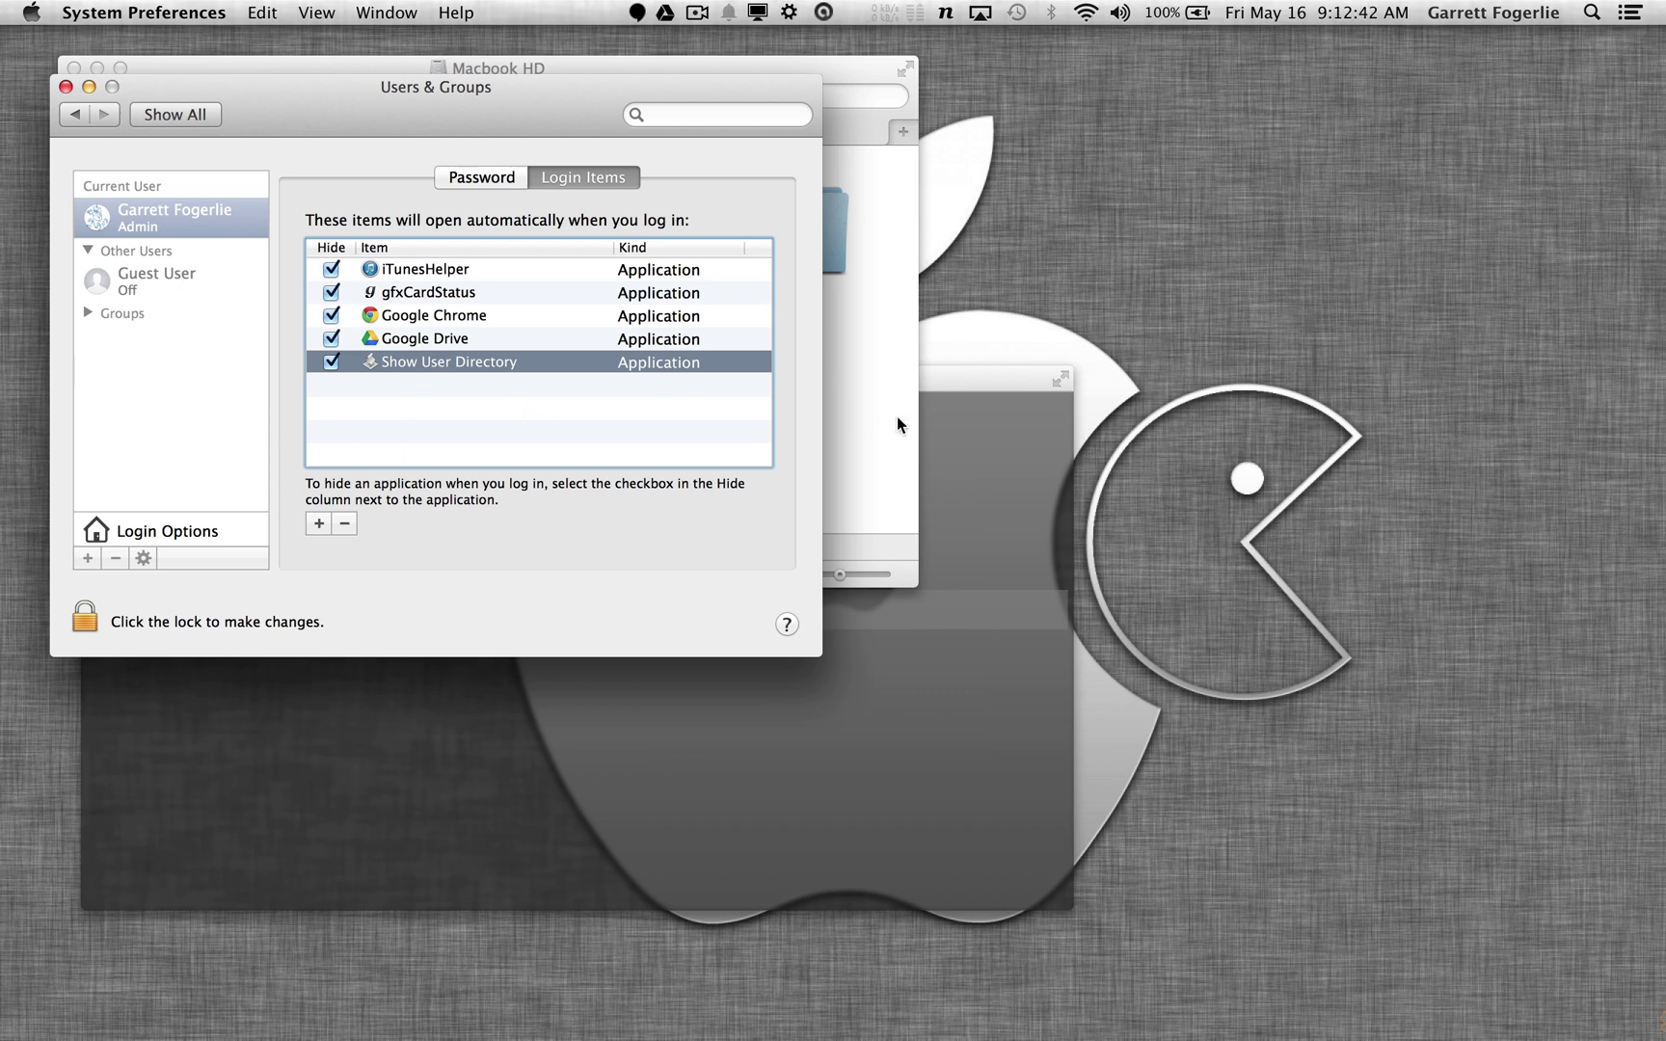
left_click(975, 393)
left_click(387, 93)
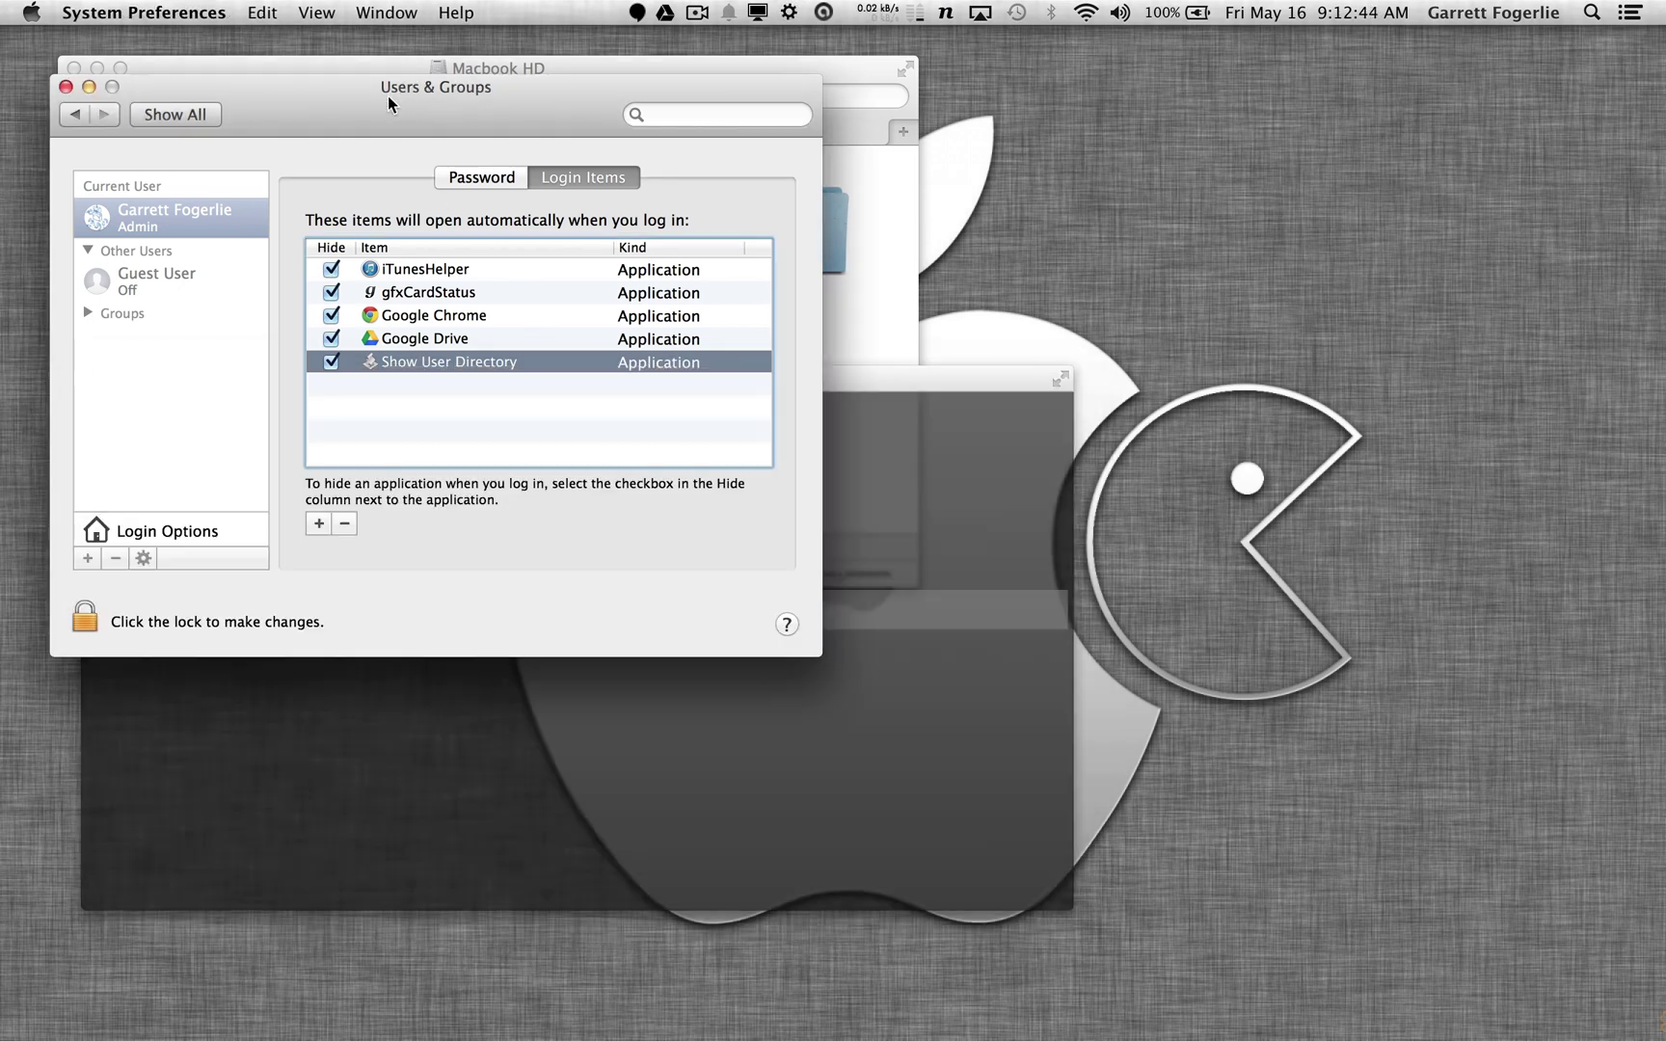
- Close System Preferences, open Macbook HD in a new Finder window, and select the Users folder
left_click(66, 88)
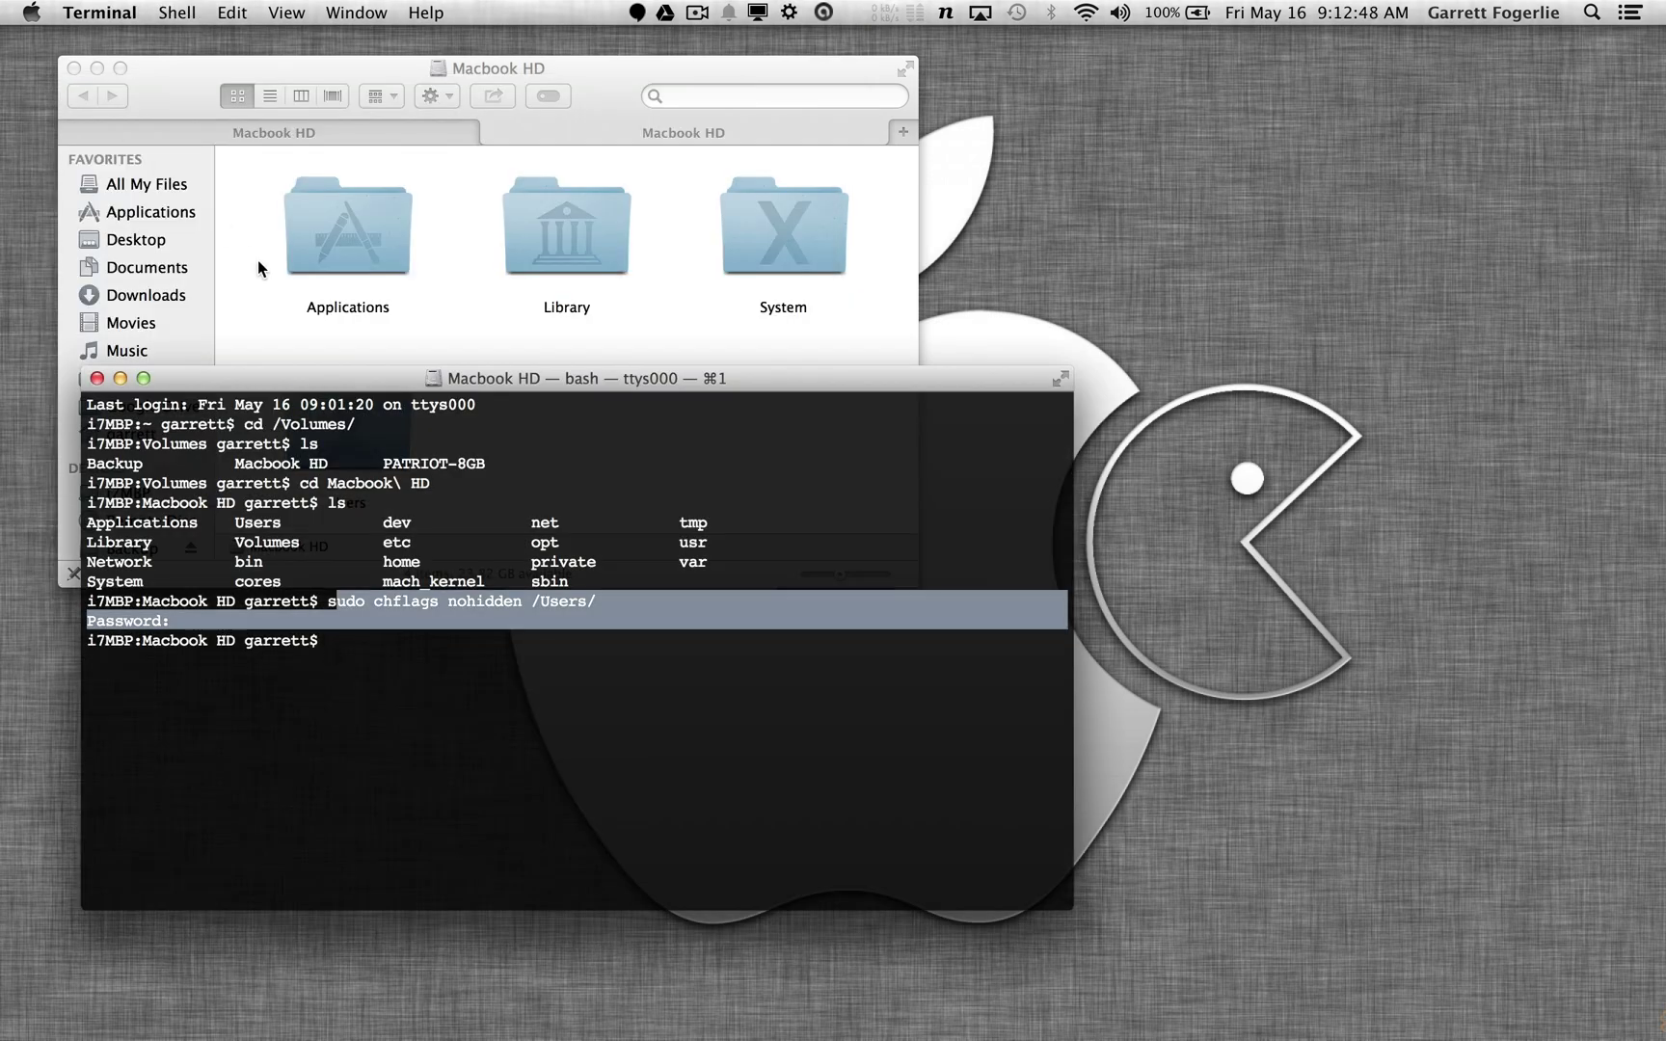
left_click(1059, 287)
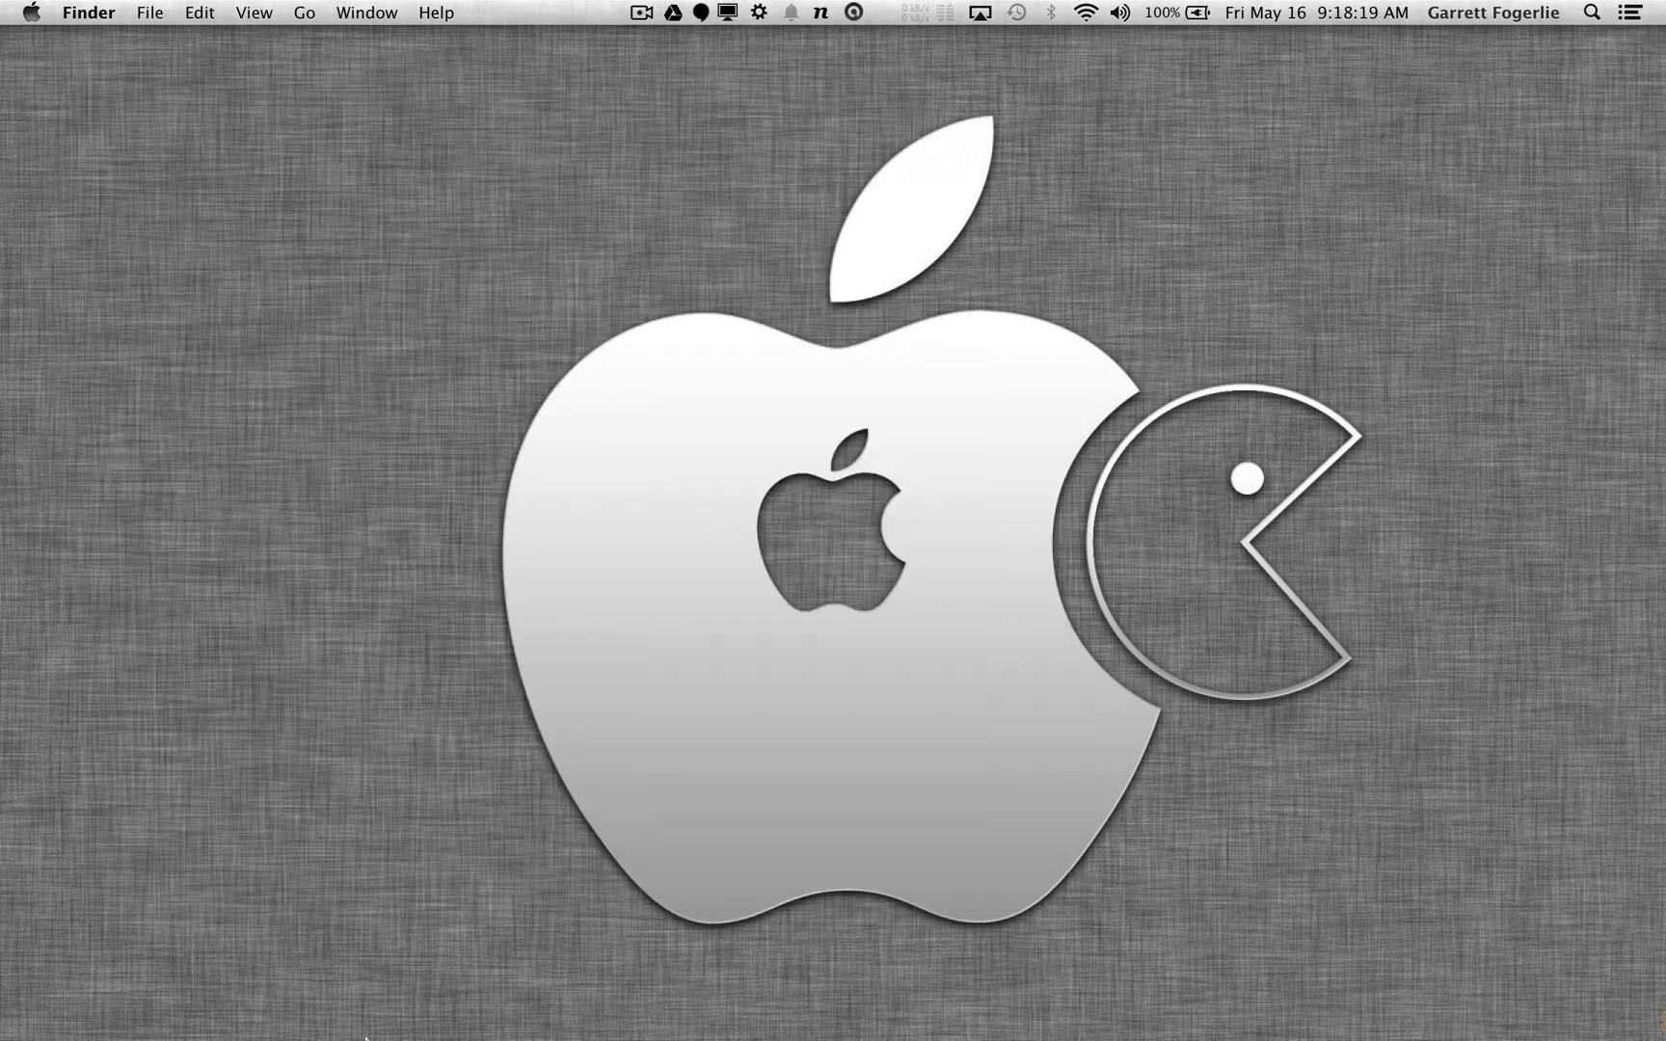
mouse_move(346, 977)
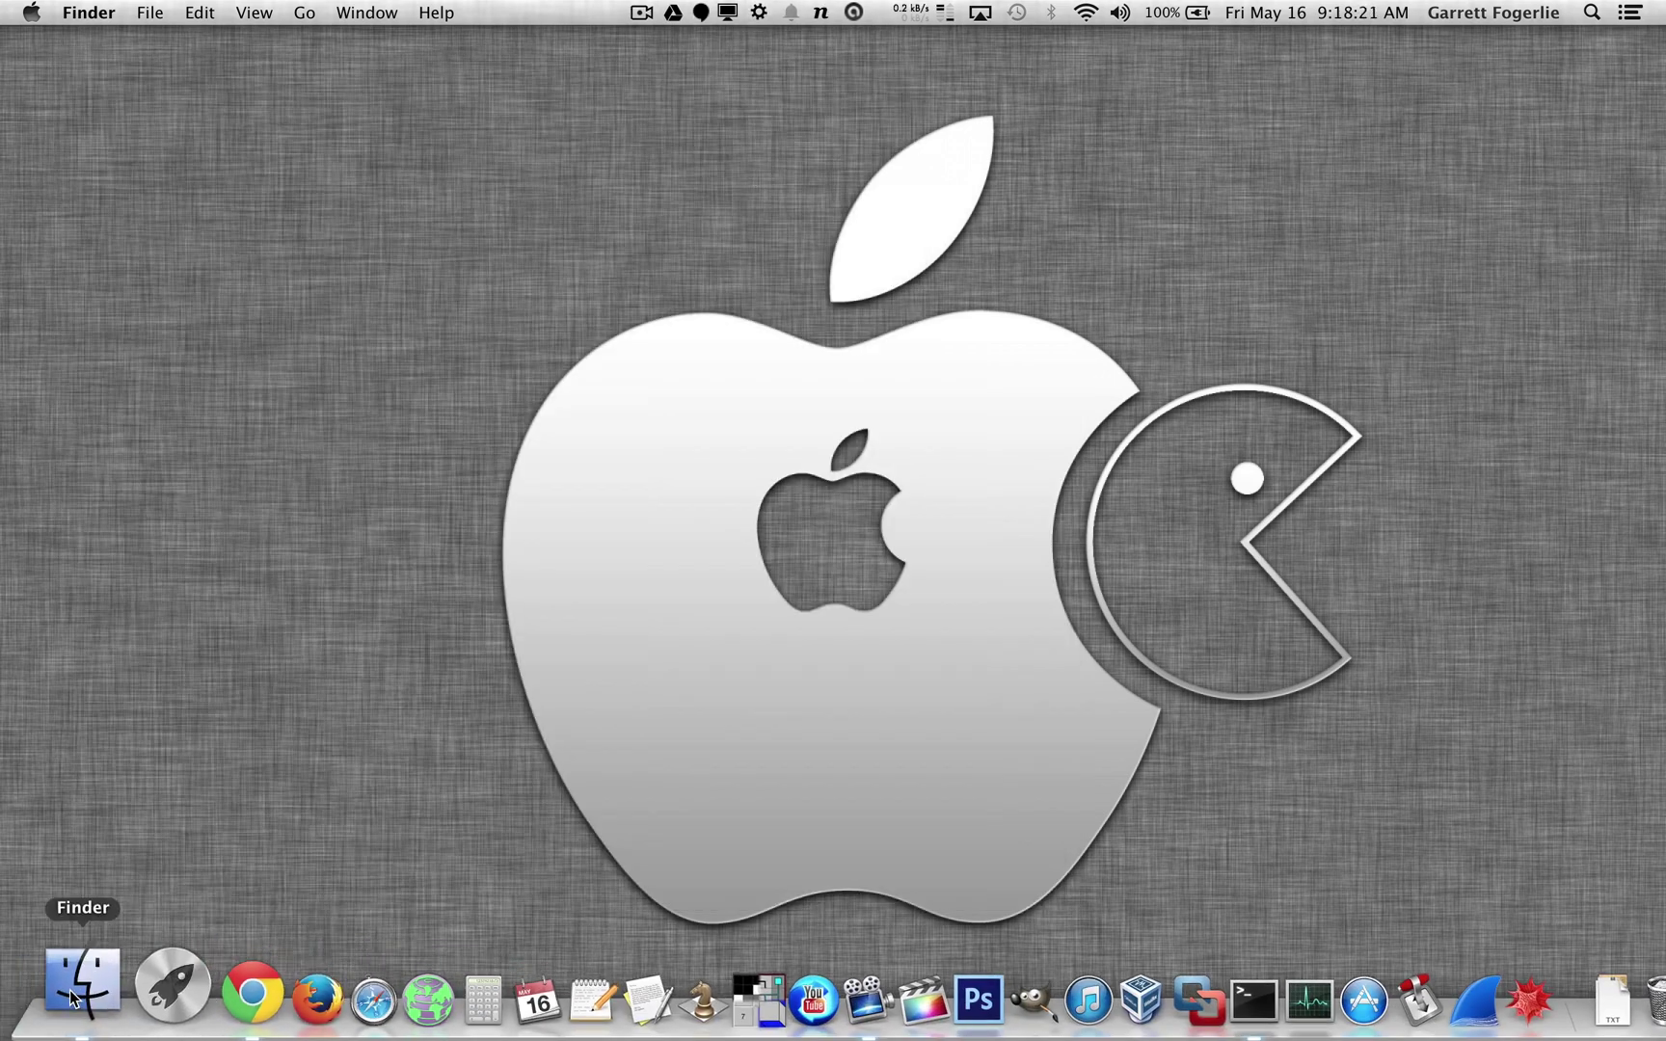
left_click(70, 990)
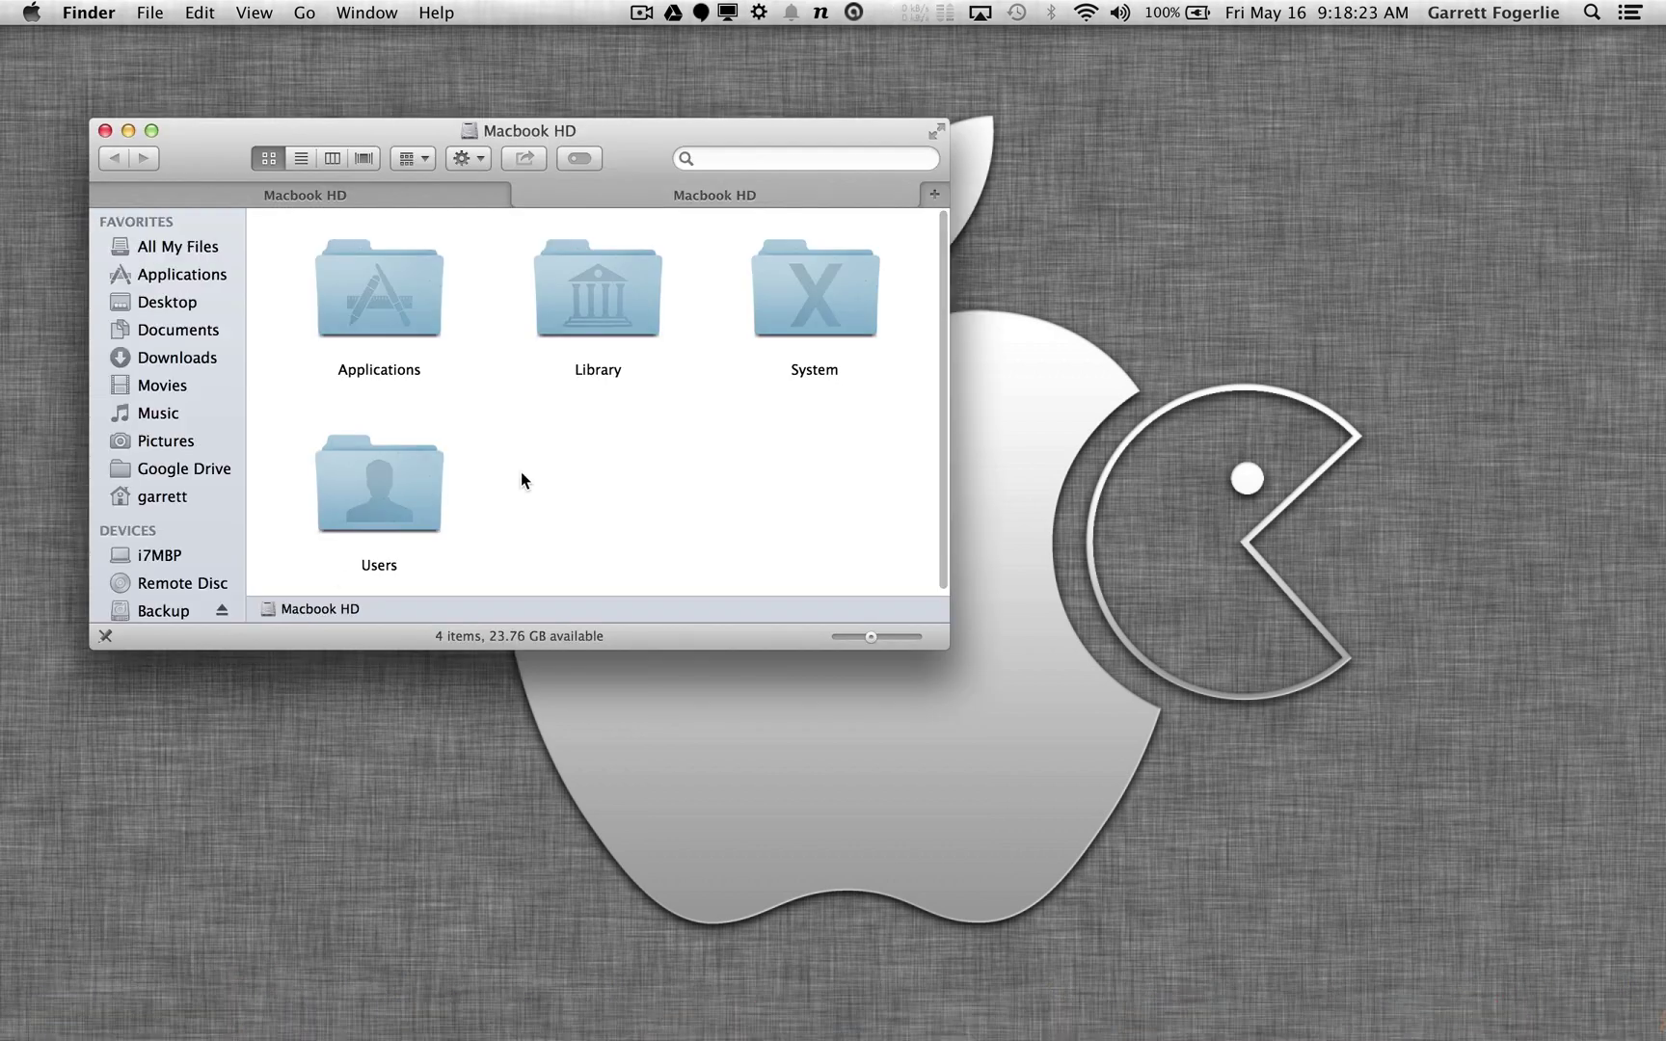
left_click(400, 513)
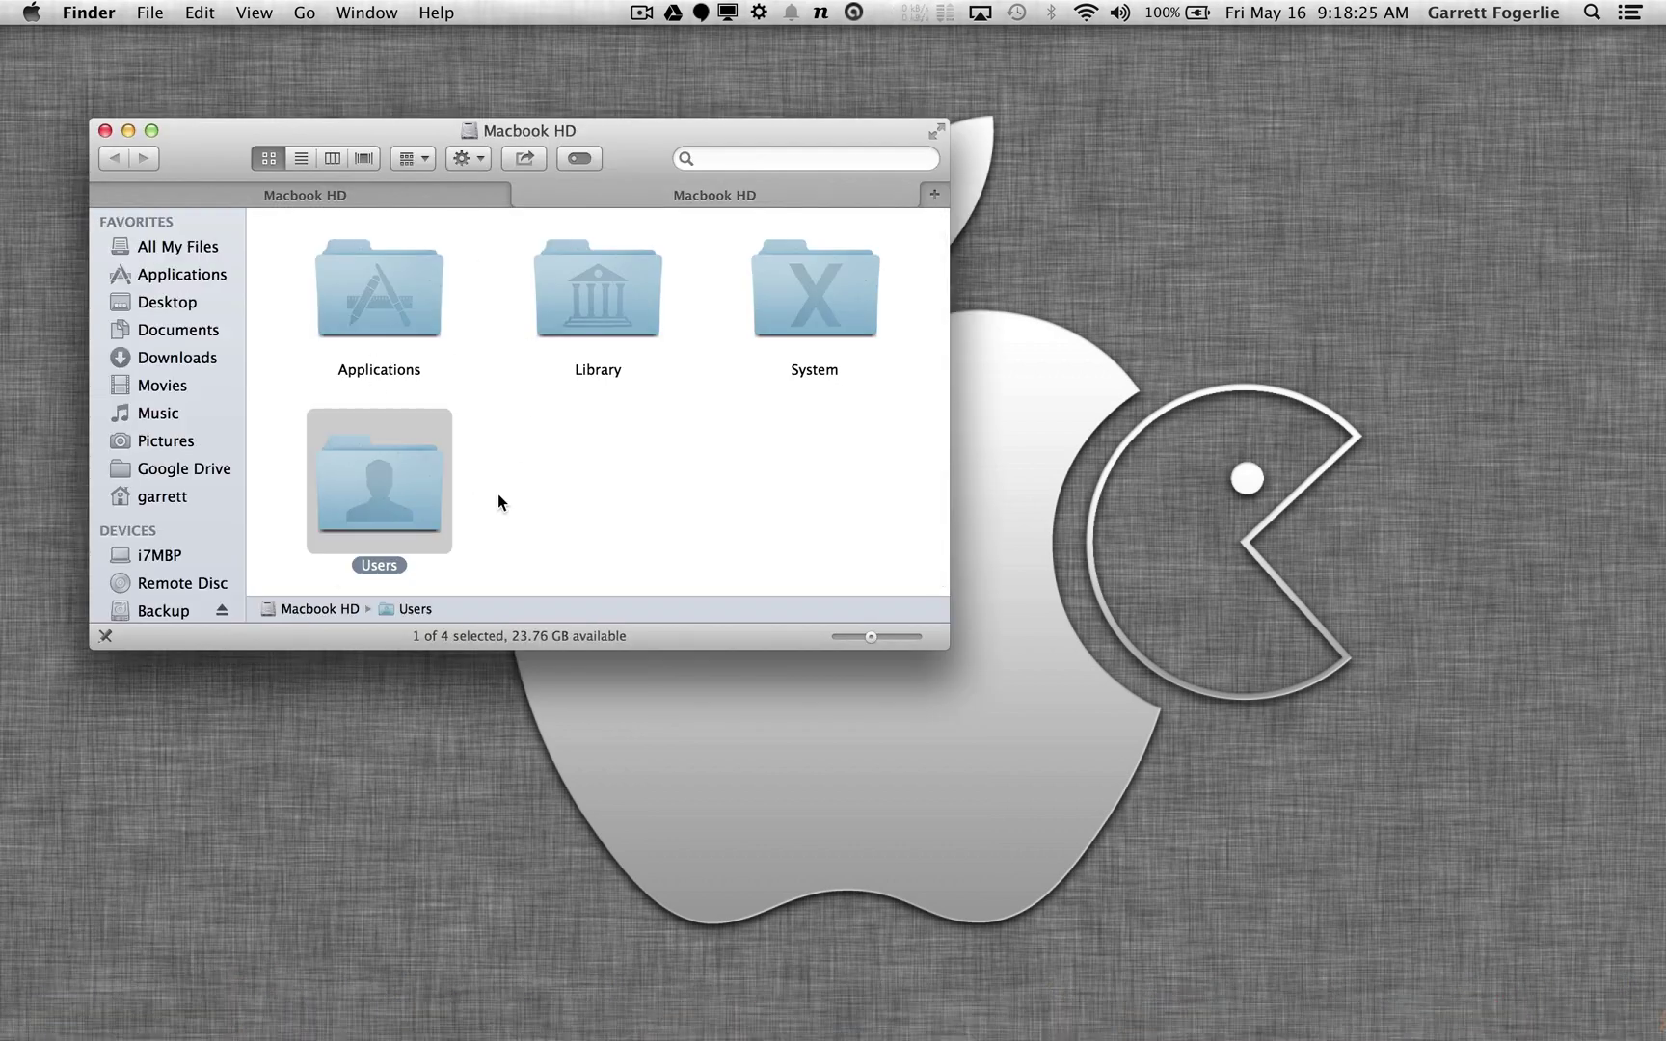
left_click_drag(633, 127, 871, 127)
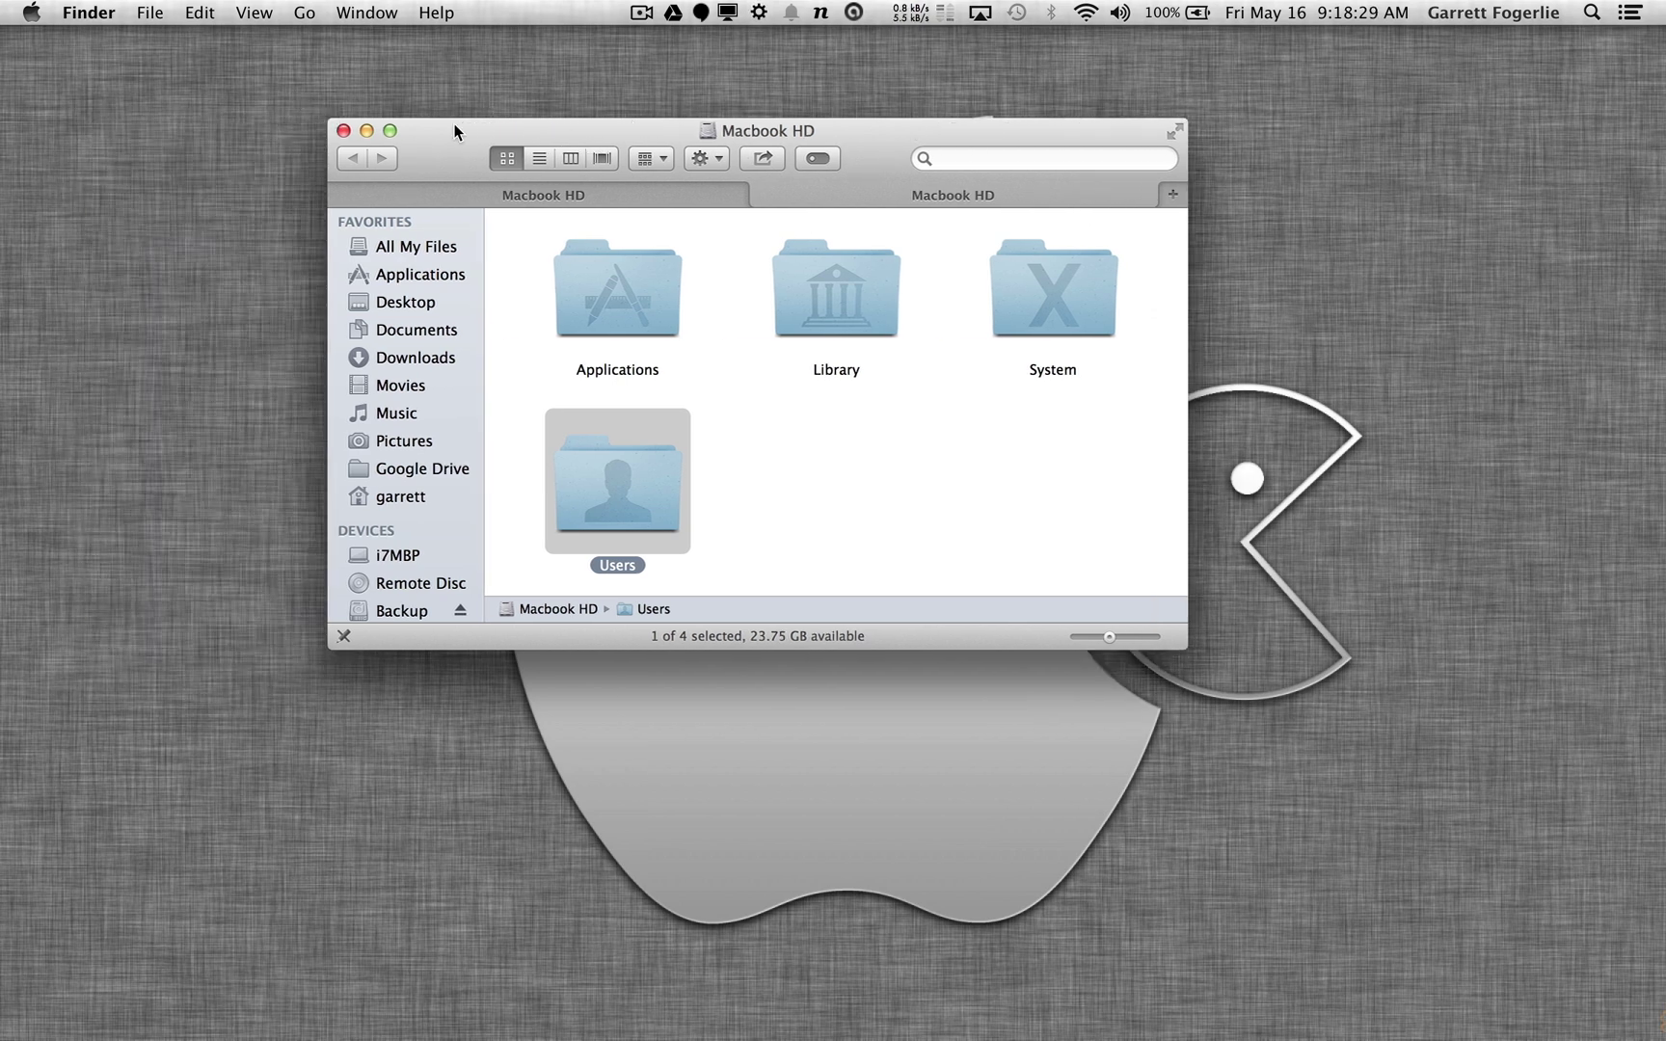
left_click_drag(454, 123, 256, 199)
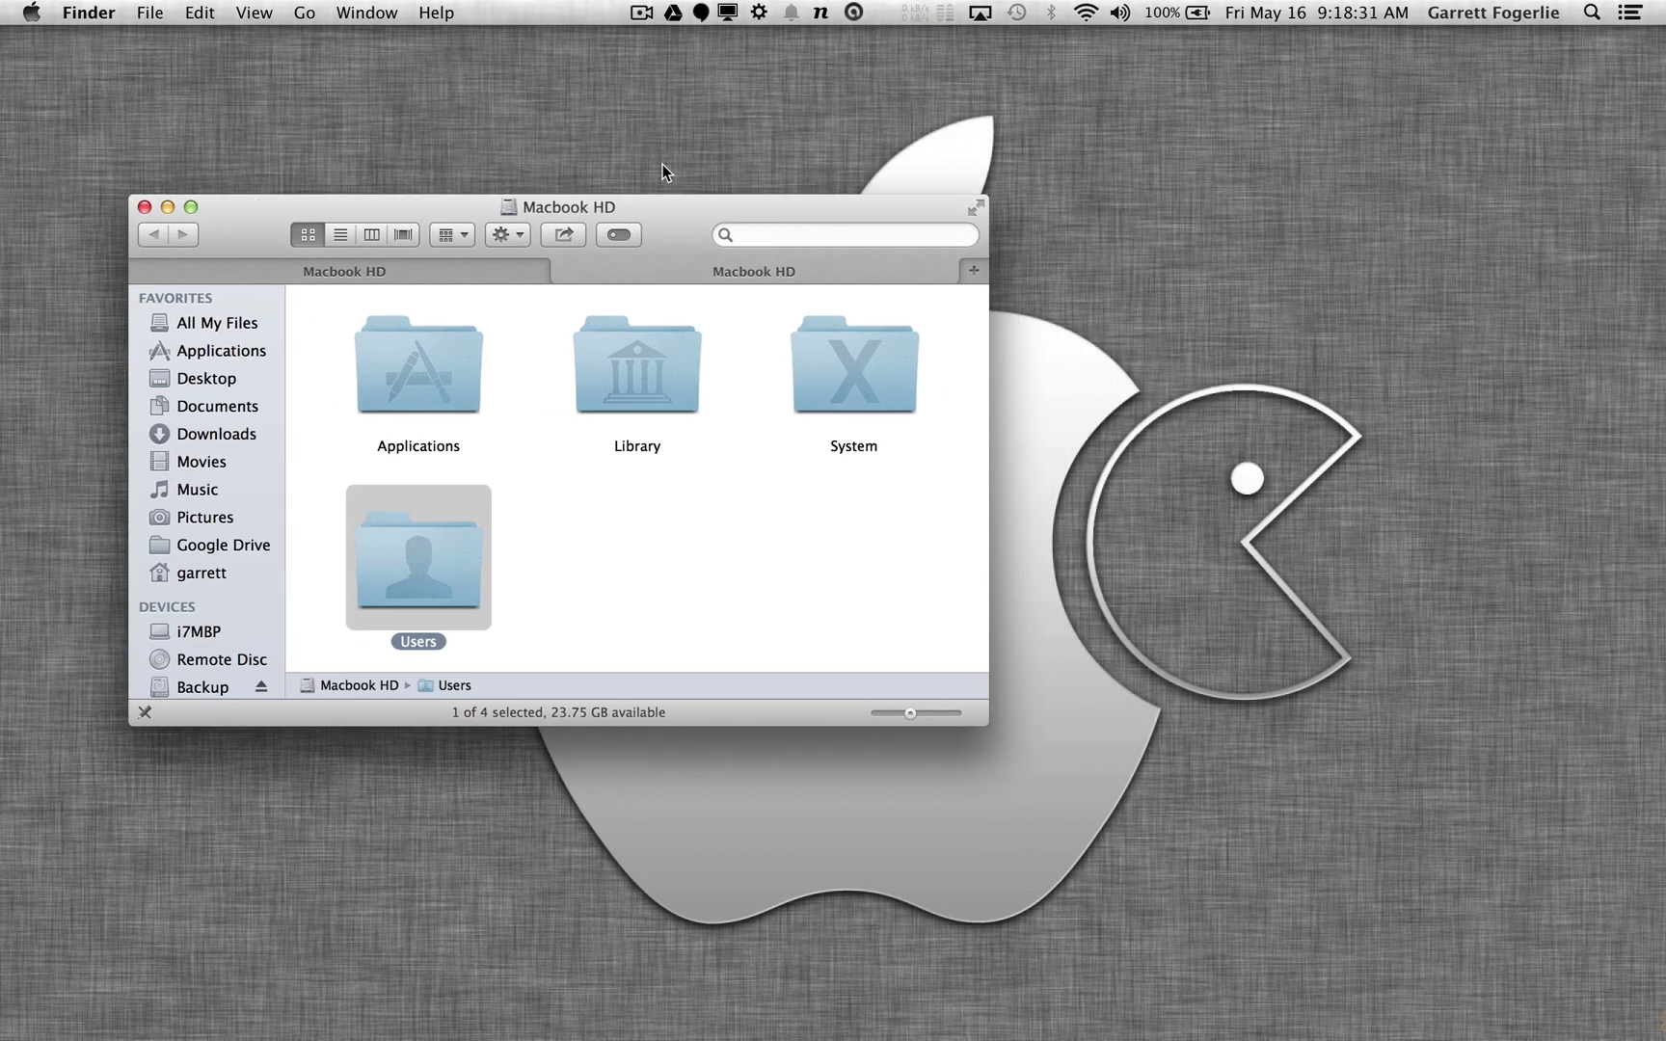